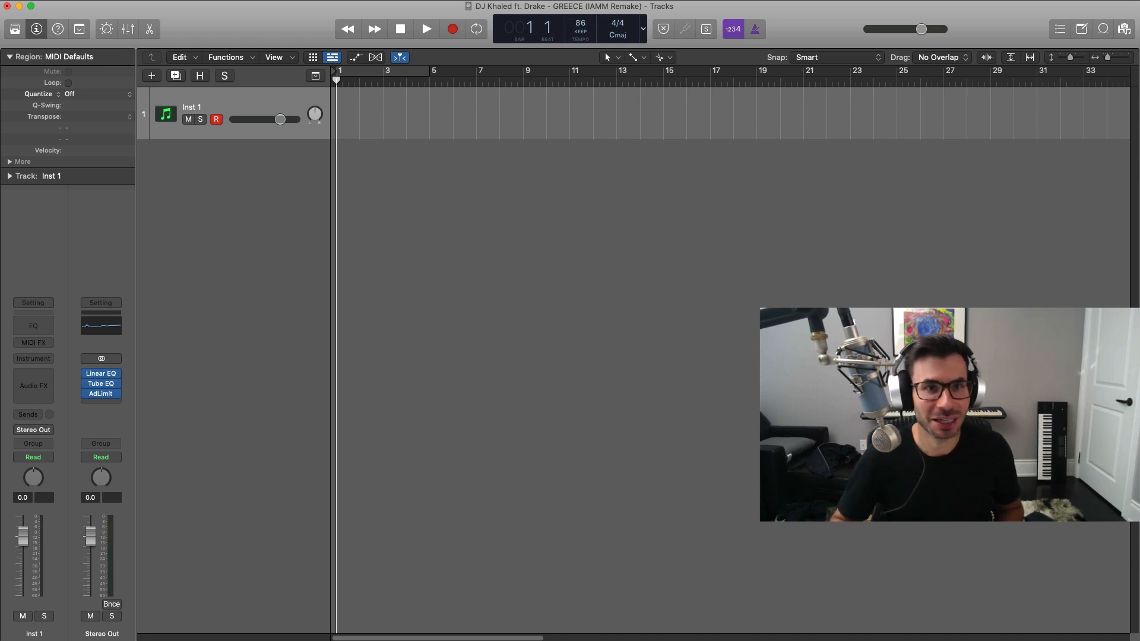
# Step: Load the Boesendorfer Grand Piano patch on the first instrument track and enable the cycle range over bars 1 to 4
pyautogui.click(14, 30)
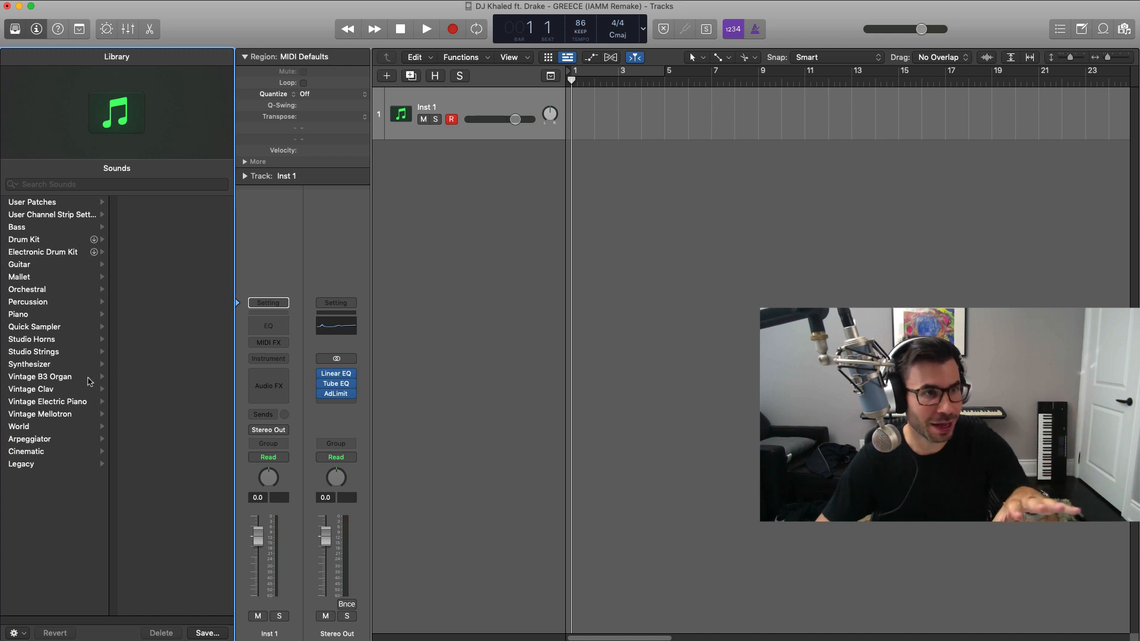
pyautogui.click(30, 315)
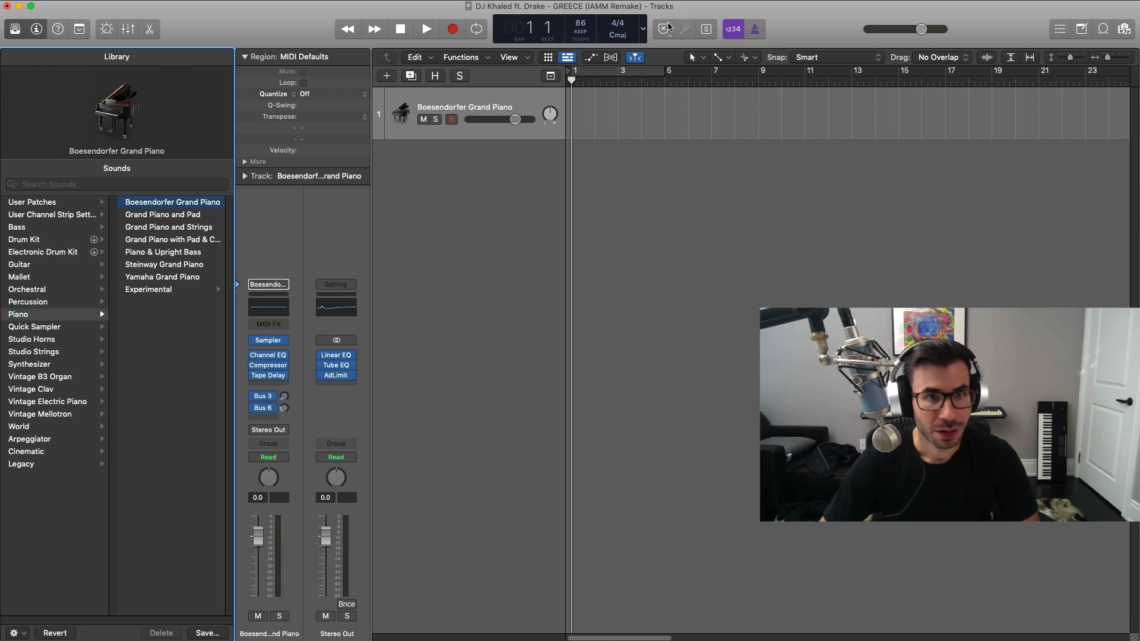
pyautogui.click(628, 72)
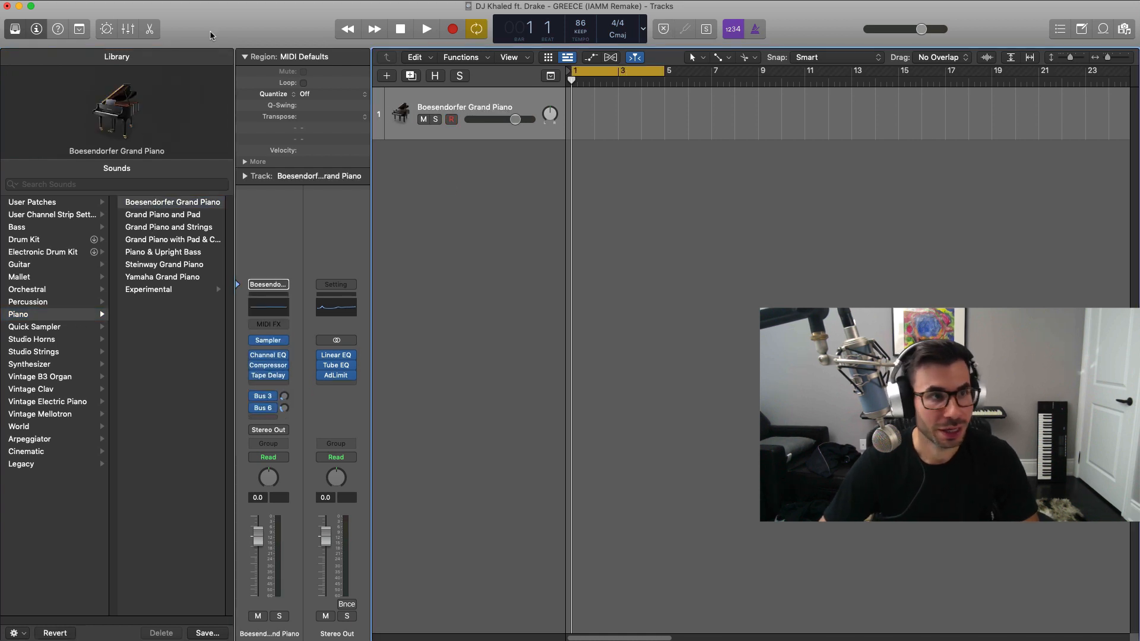
pyautogui.click(15, 29)
# Step: With the Pencil Tool, create a four-bar region from bar 1 on the piano track and show it in an enlarged Piano Roll
pyautogui.click(633, 60)
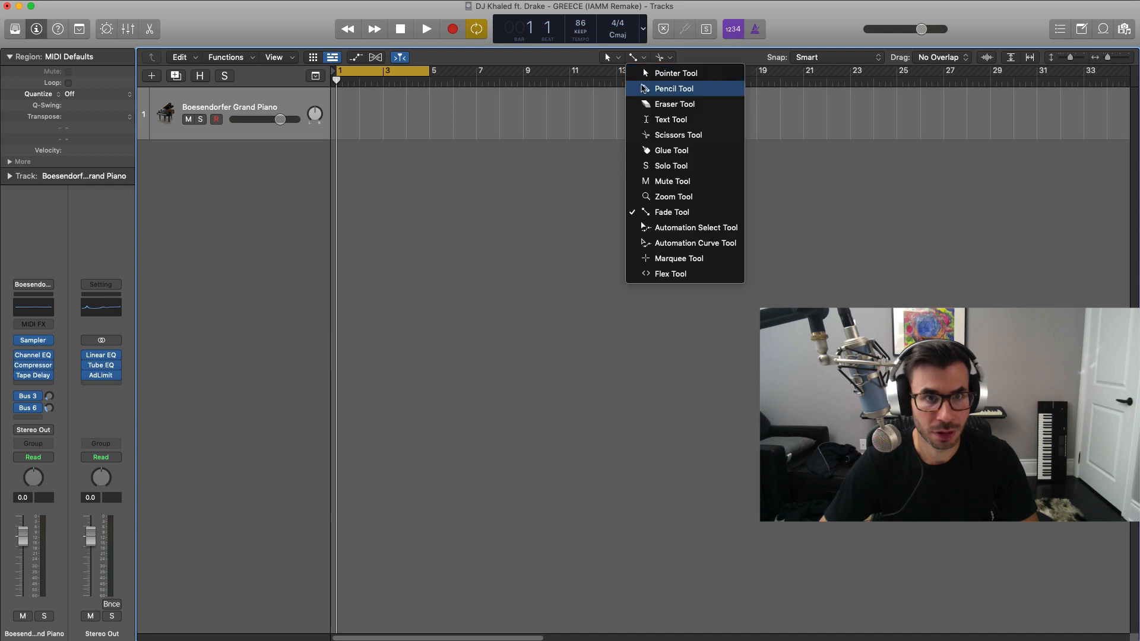
pyautogui.click(666, 88)
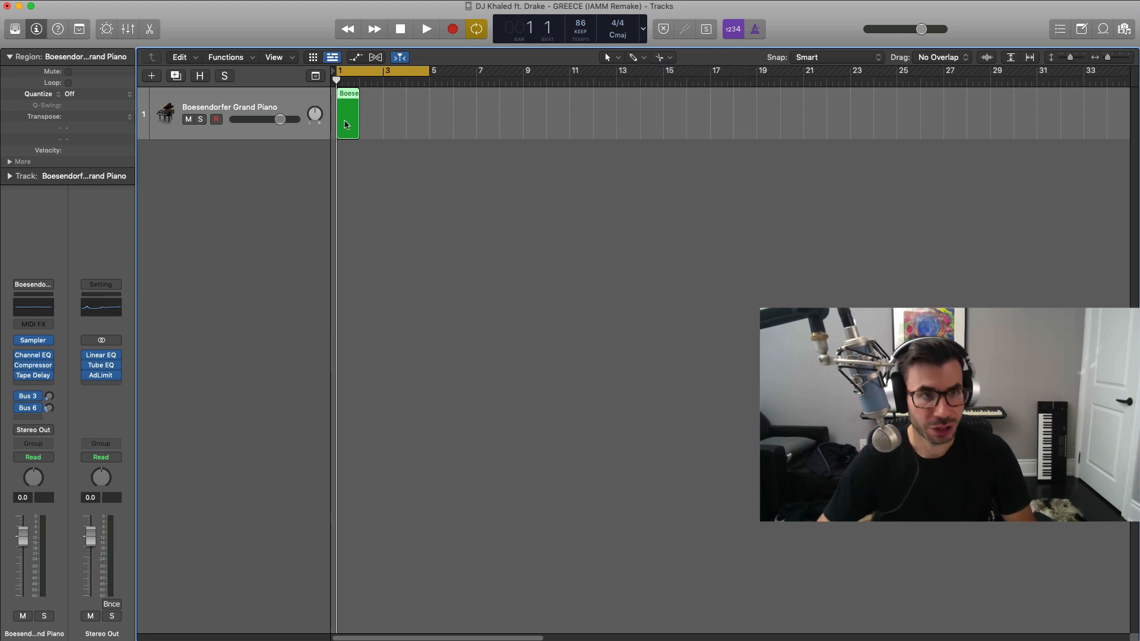
pyautogui.moveTo(354, 134); pyautogui.dragTo(428, 131)
pyautogui.doubleClick(399, 123)
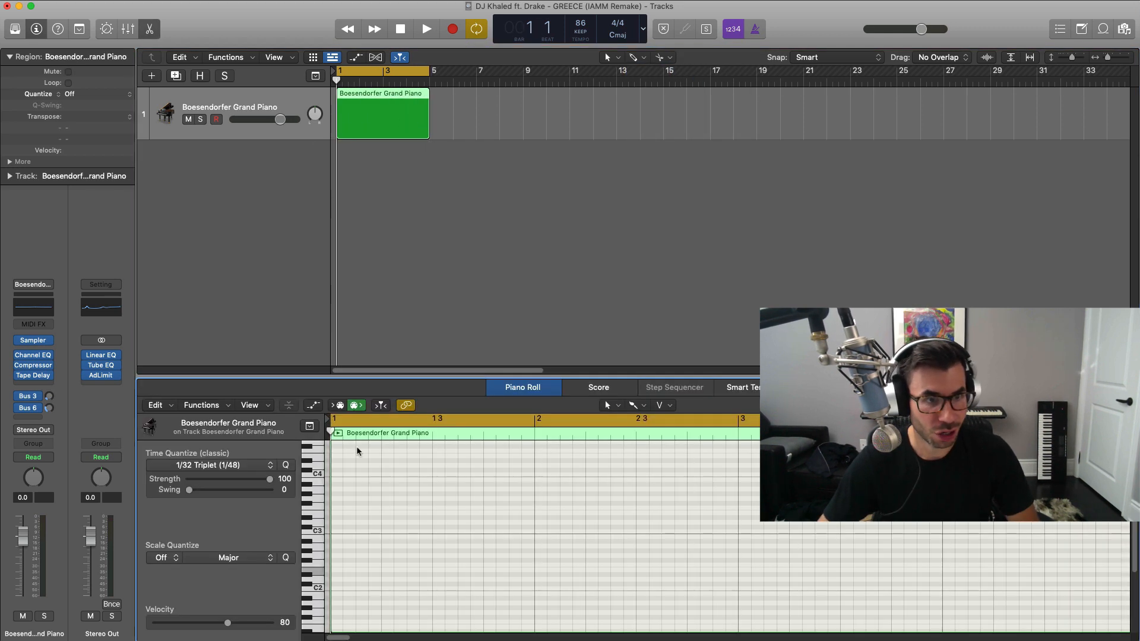
pyautogui.moveTo(393, 377); pyautogui.dragTo(393, 297)
# Step: Draw the first chord across bar 1 with one-bar notes F2, A2 and D3, and play it back
pyautogui.click(336, 484)
pyautogui.moveTo(342, 484); pyautogui.dragTo(534, 485)
pyautogui.moveTo(397, 483); pyautogui.dragTo(400, 445)
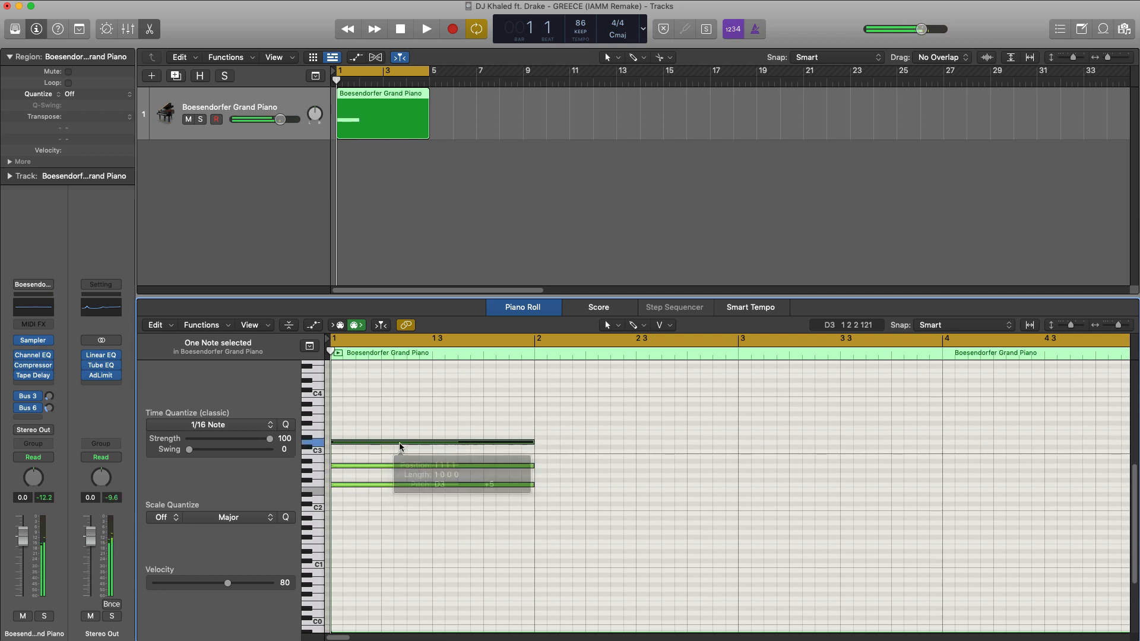
pyautogui.press('space')
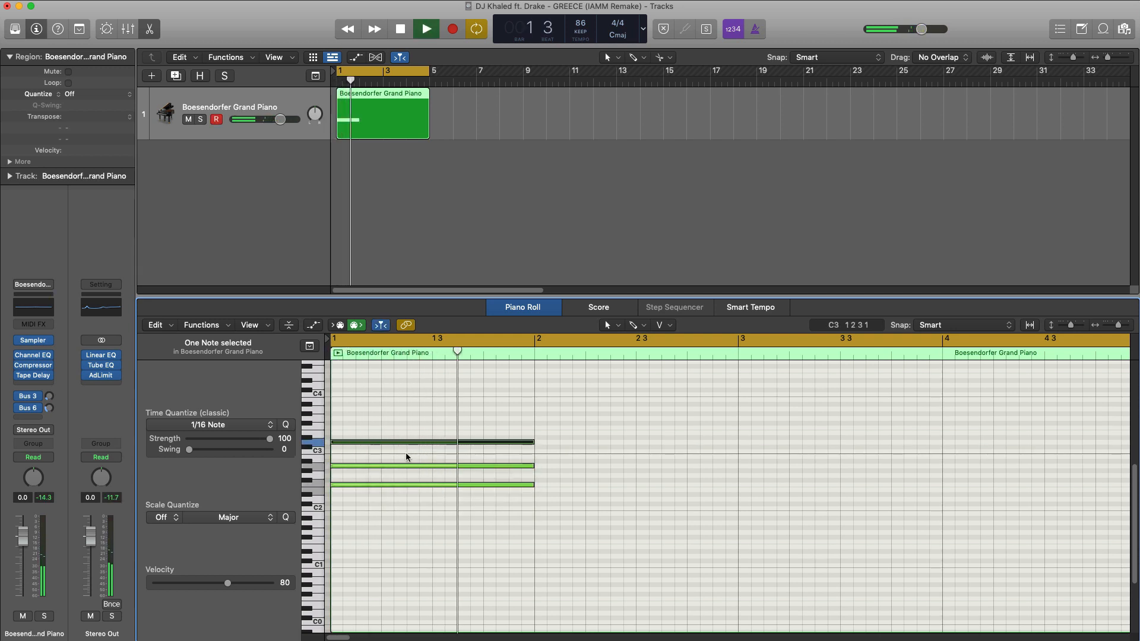
pyautogui.press('space')
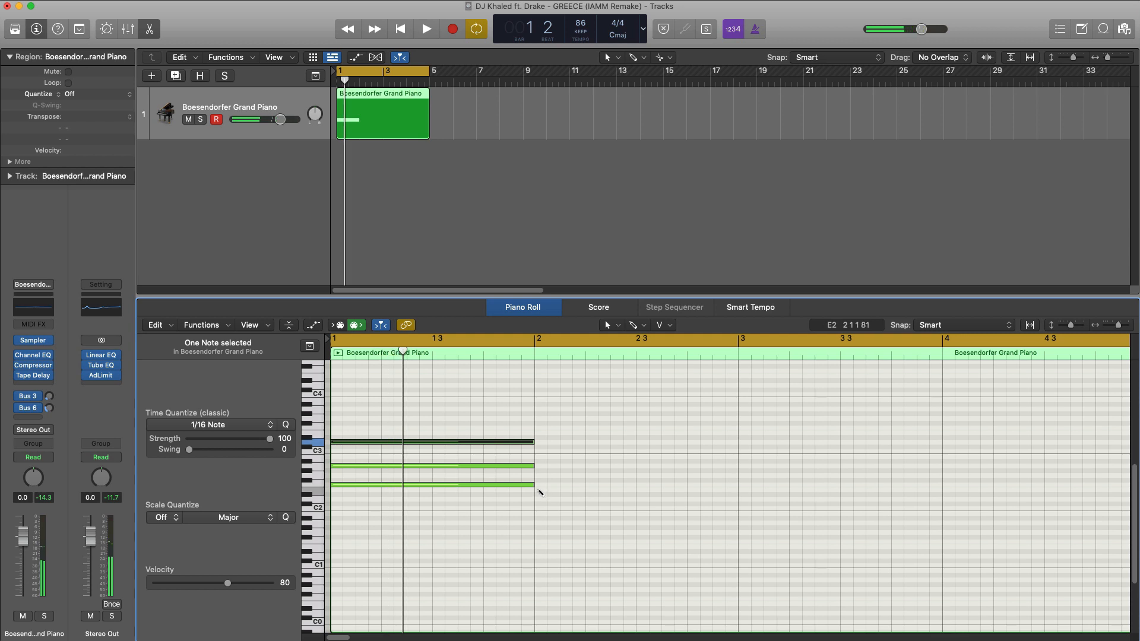
# Step: Add the second chord across bar 2 with one-bar notes E2, G2, C3 and D4, and play it back
pyautogui.click(540, 492)
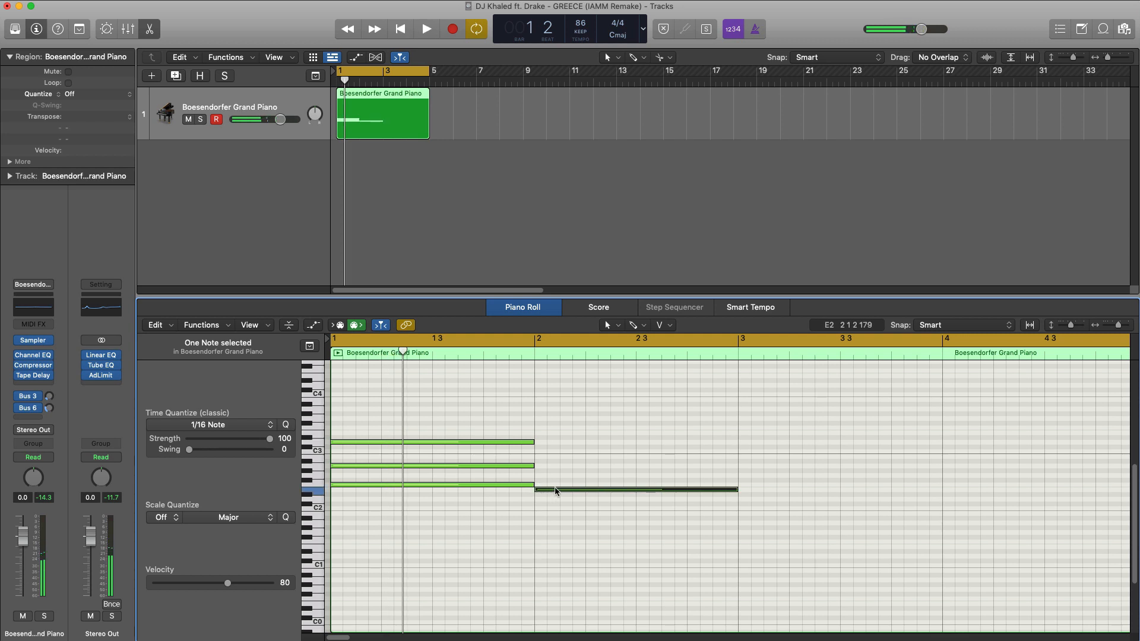
pyautogui.moveTo(556, 490); pyautogui.dragTo(561, 451)
pyautogui.press('space')
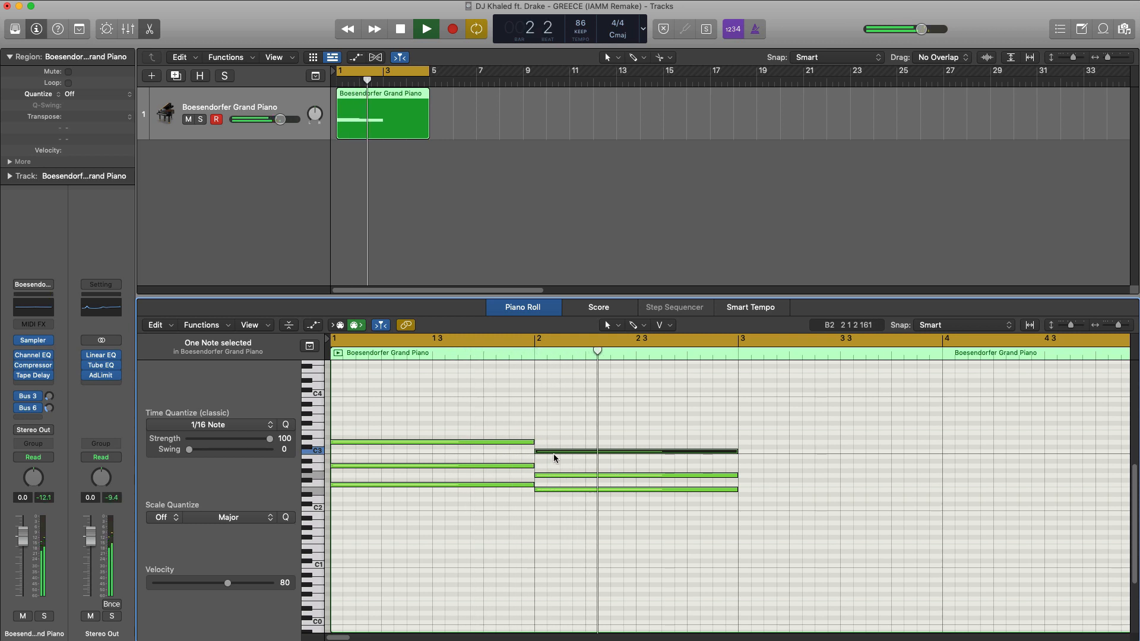
pyautogui.press('space')
pyautogui.click(560, 432)
pyautogui.moveTo(558, 455); pyautogui.dragTo(561, 391)
pyautogui.press('space')
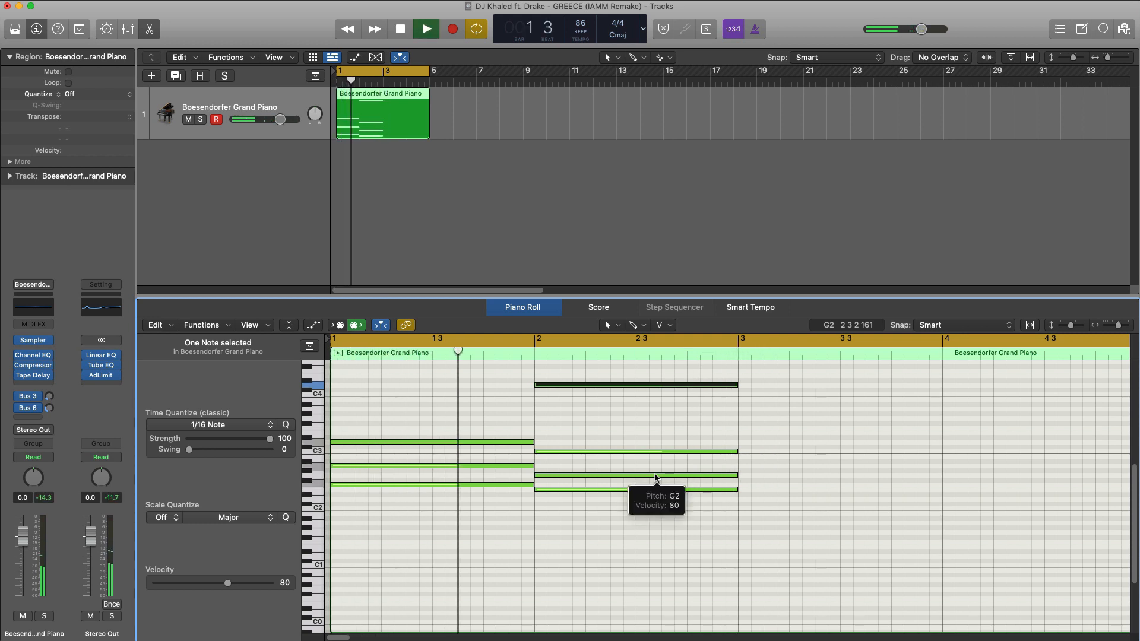
pyautogui.press('space')
# Step: Add the third chord across bar 3 with one-bar notes D2, F2, A#2 and D4, and play the progression
pyautogui.click(714, 481)
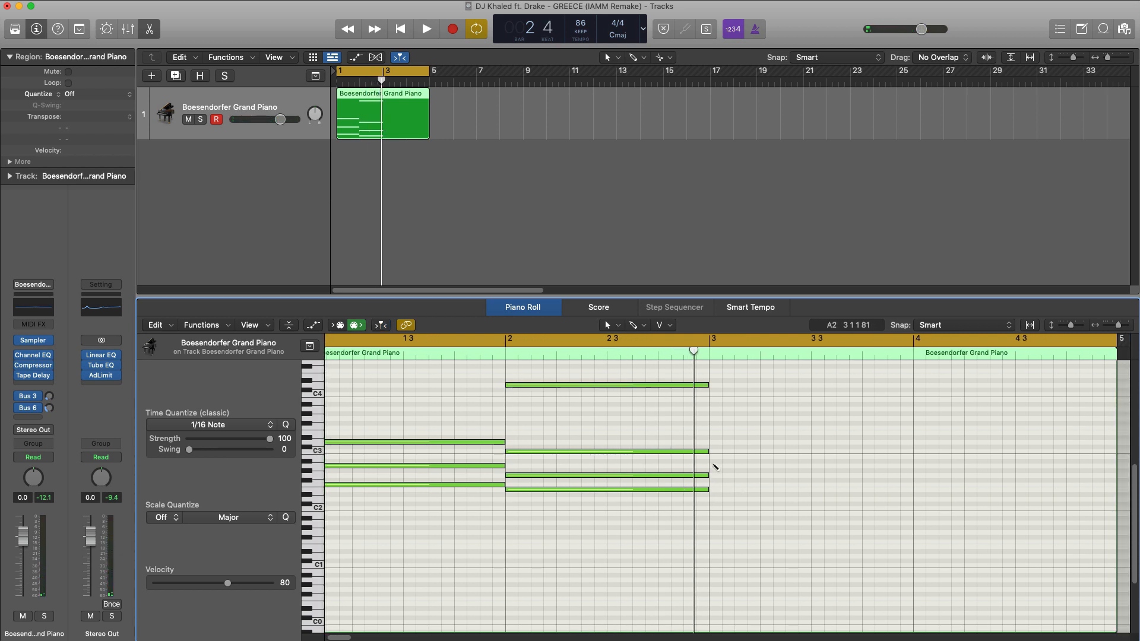
pyautogui.click(712, 461)
pyautogui.moveTo(716, 462); pyautogui.dragTo(725, 385)
pyautogui.press('space')
pyautogui.scroll(-3, 738, 473)
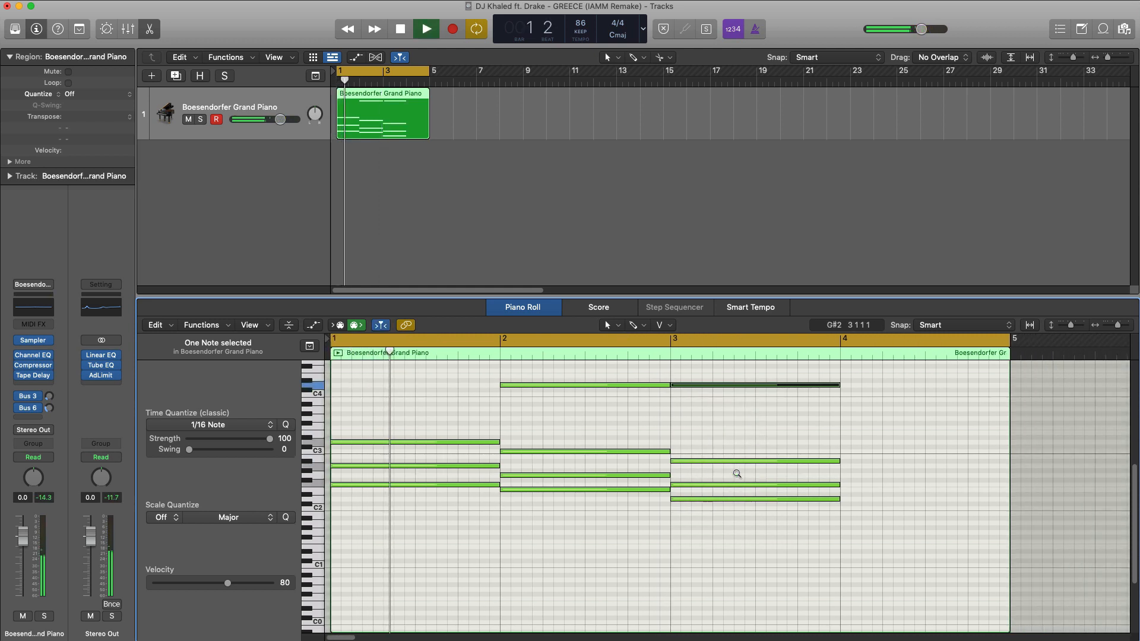
pyautogui.scroll(-3, 737, 473)
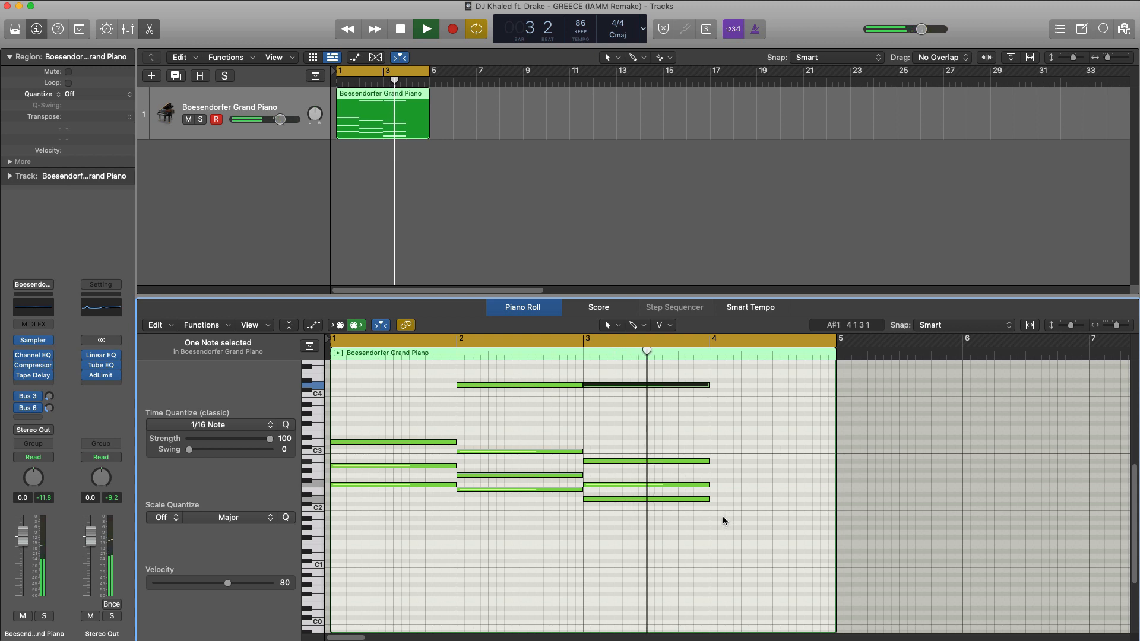
pyautogui.press('space')
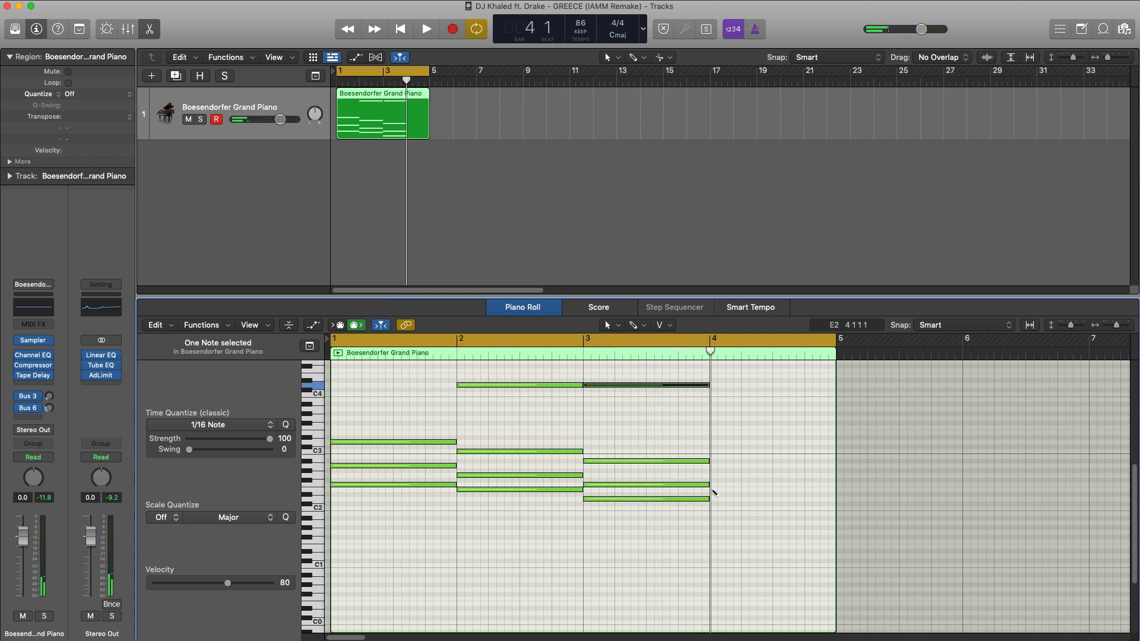
# Step: Add the fourth chord across bar 4 with one-bar notes E2, A2, C#3 and A4, and play the full progression
pyautogui.keyDown('super'); pyautogui.click(721, 489); pyautogui.keyUp('super')
pyautogui.moveTo(720, 483); pyautogui.dragTo(728, 426)
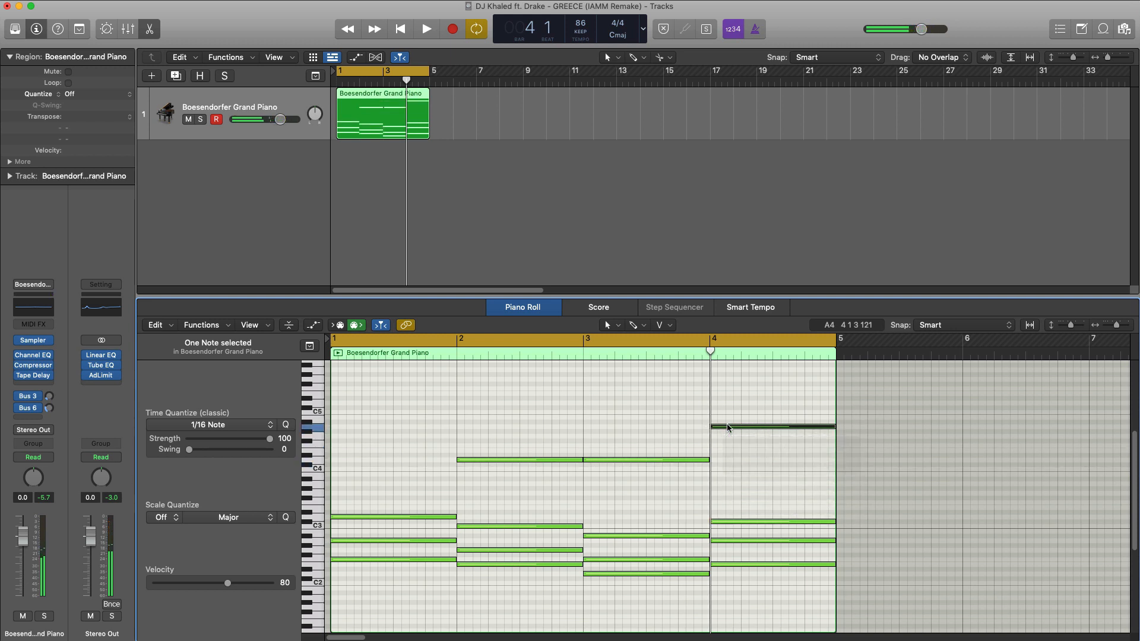
pyautogui.press('space')
pyautogui.click(736, 500)
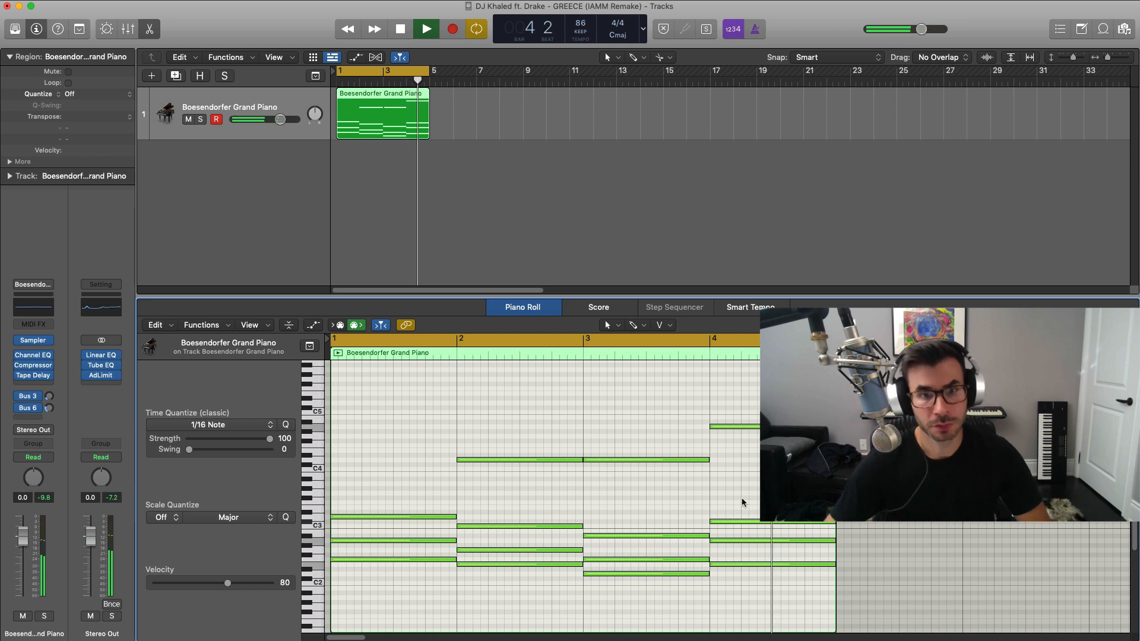
pyautogui.press('space')
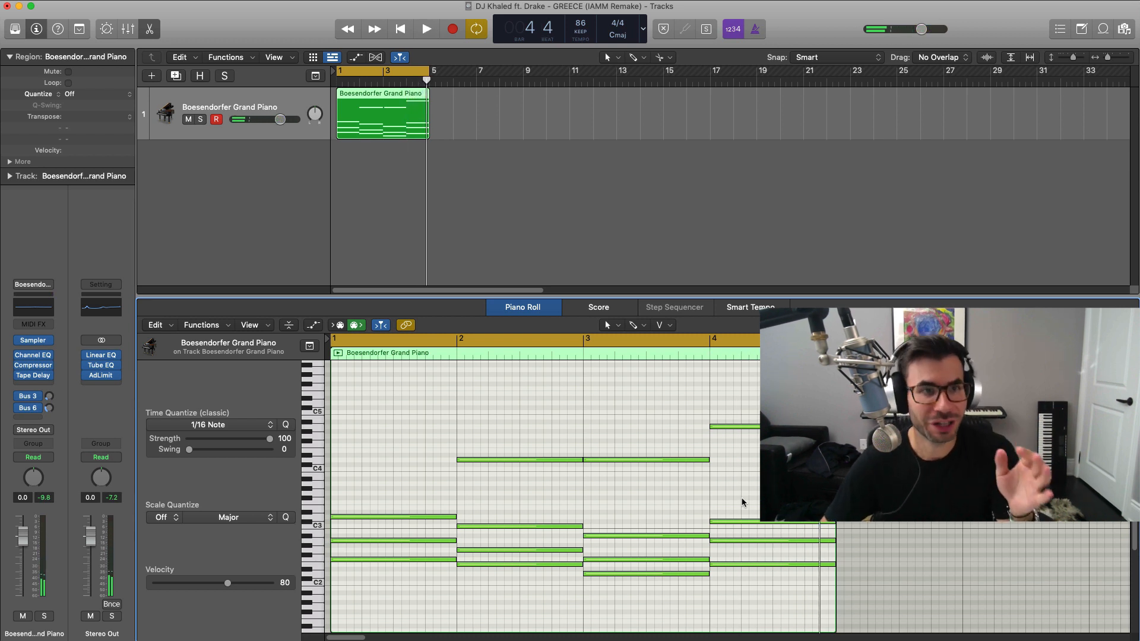
# Step: Enable the high-cut filter in the piano track's Channel EQ and lower its cutoff to about 500 Hz during playback
pyautogui.moveTo(42, 359)
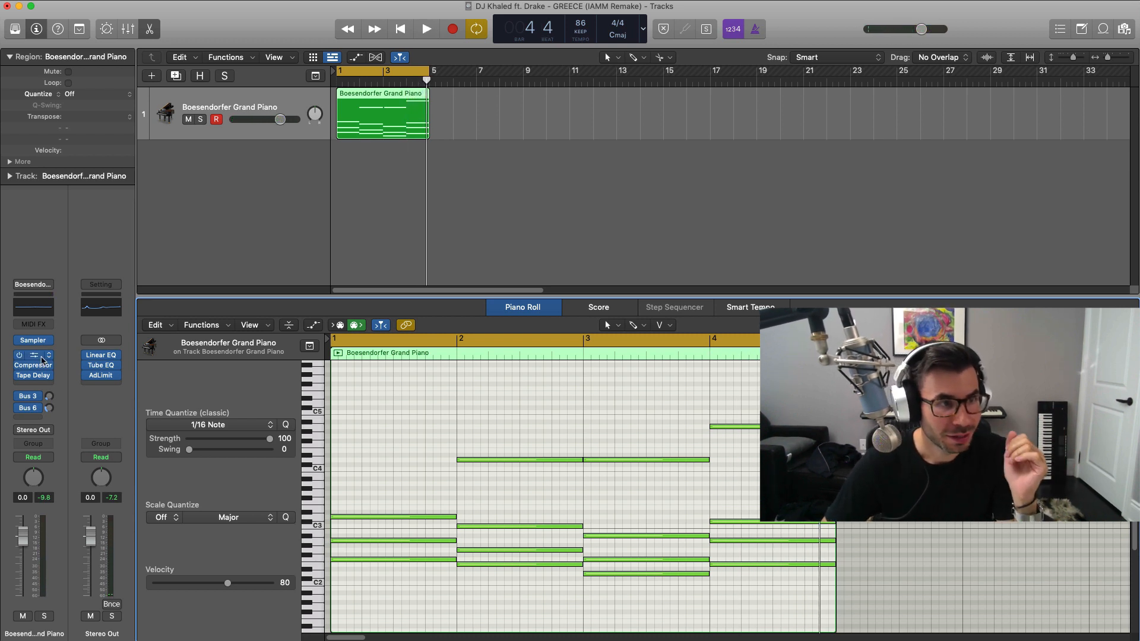
pyautogui.click(38, 357)
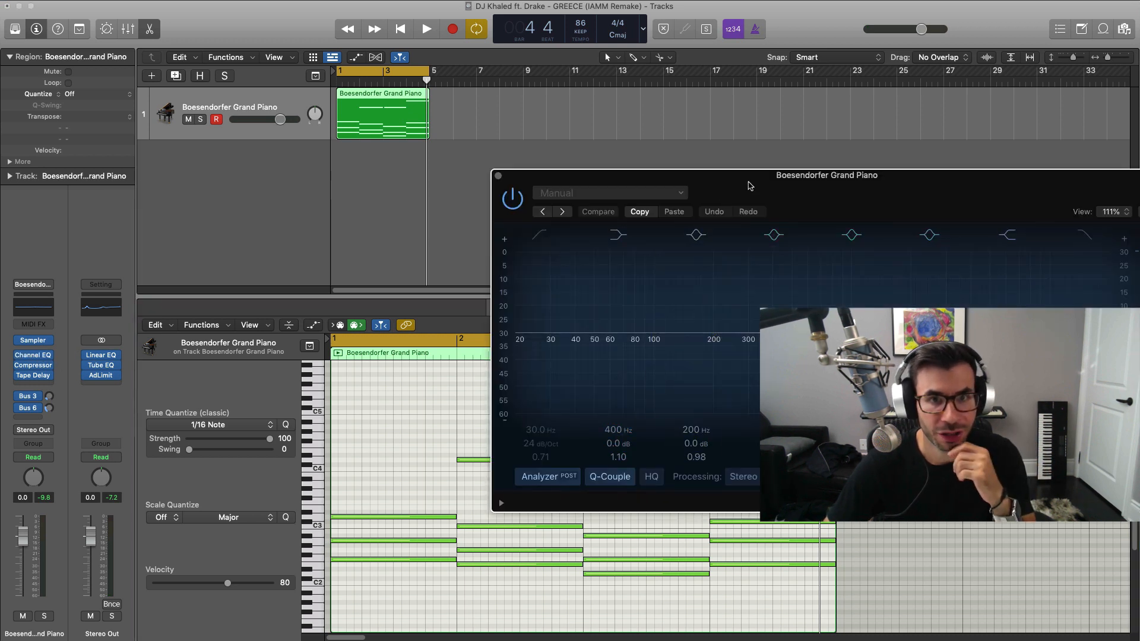
pyautogui.moveTo(914, 202); pyautogui.dragTo(756, 158)
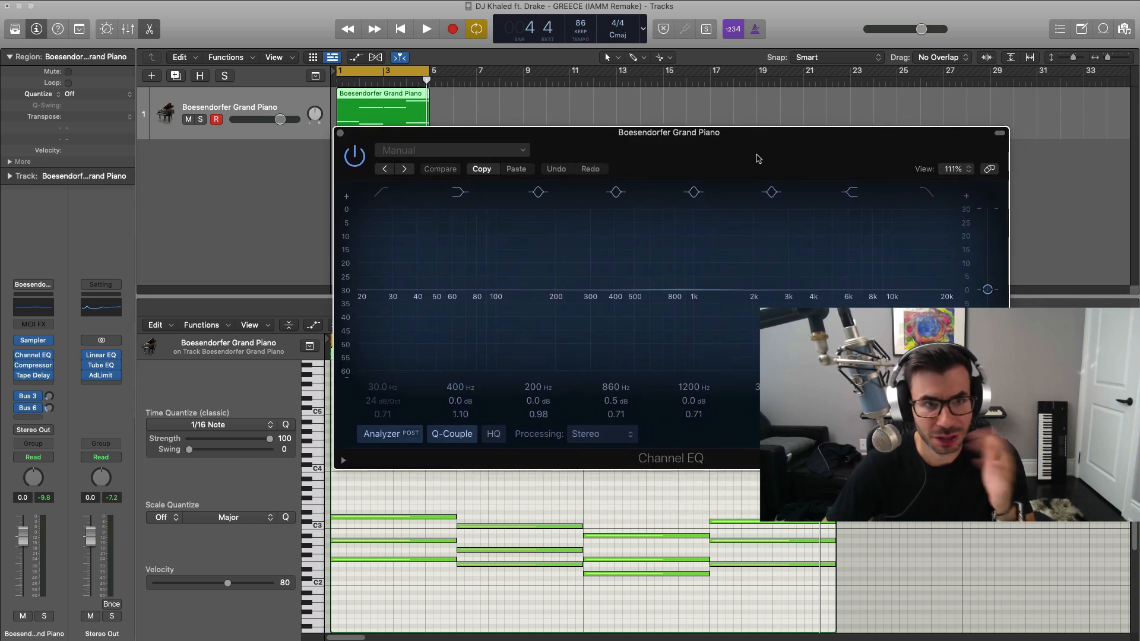
pyautogui.press('space')
pyautogui.moveTo(946, 200); pyautogui.dragTo(750, 200)
pyautogui.moveTo(677, 296); pyautogui.dragTo(637, 296)
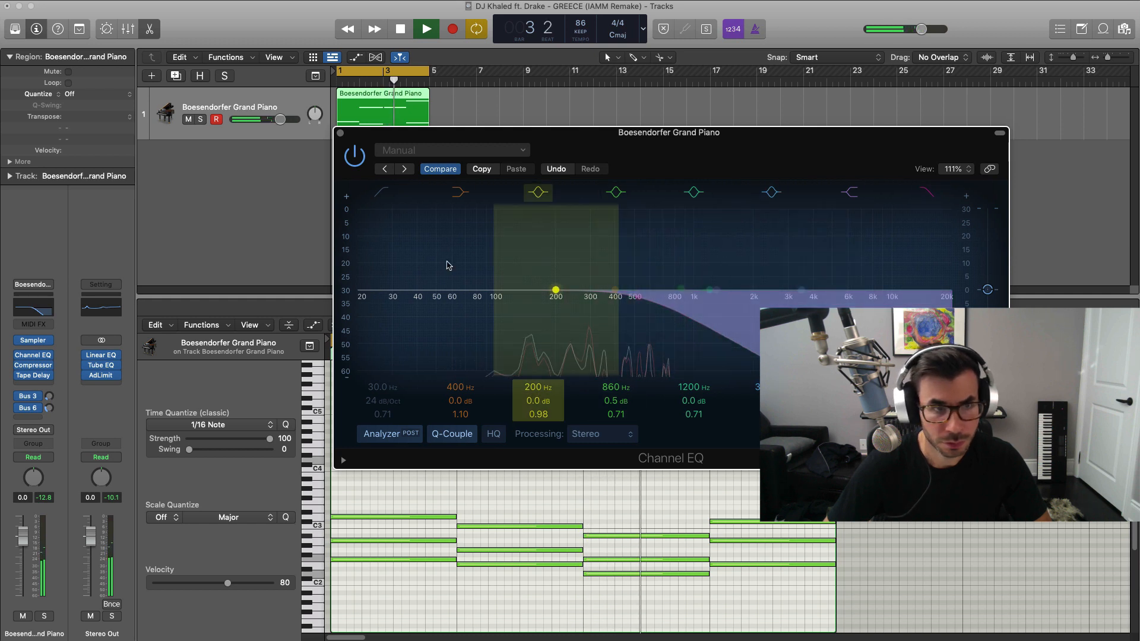
# Step: Enable the low-cut filter in the piano's Channel EQ, raise its cutoff to about 170 Hz, and close the EQ
pyautogui.click(384, 198)
pyautogui.moveTo(392, 290); pyautogui.dragTo(542, 297)
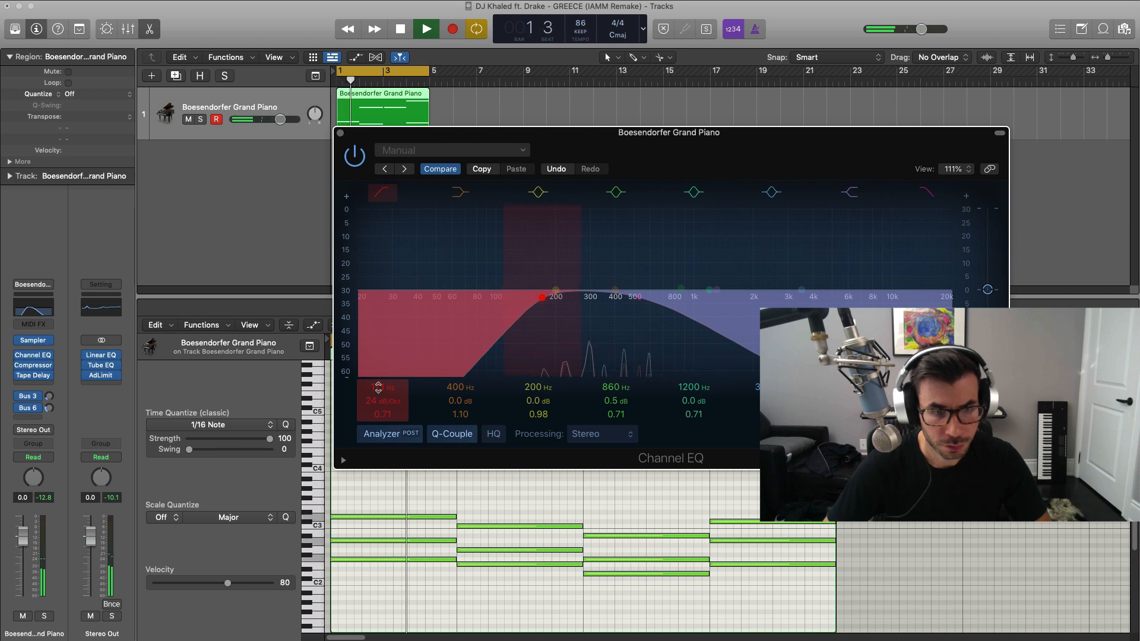
pyautogui.click(340, 133)
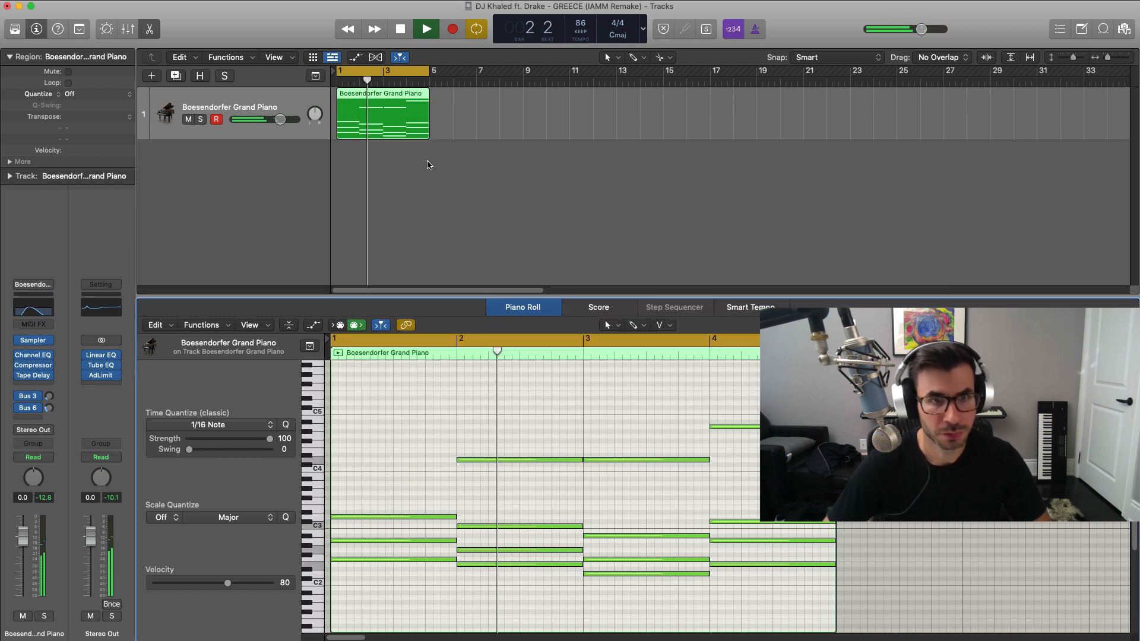
pyautogui.press('space')
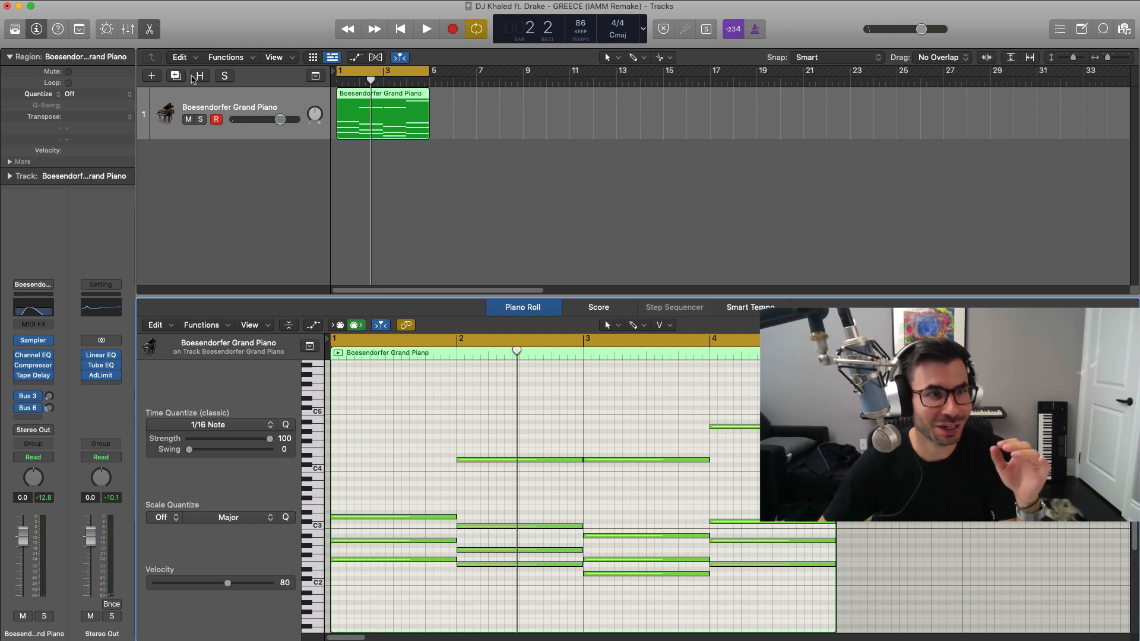
# Step: Add a second software instrument track and load the Picked Bass patch on it
pyautogui.click(151, 75)
pyautogui.press('Return')
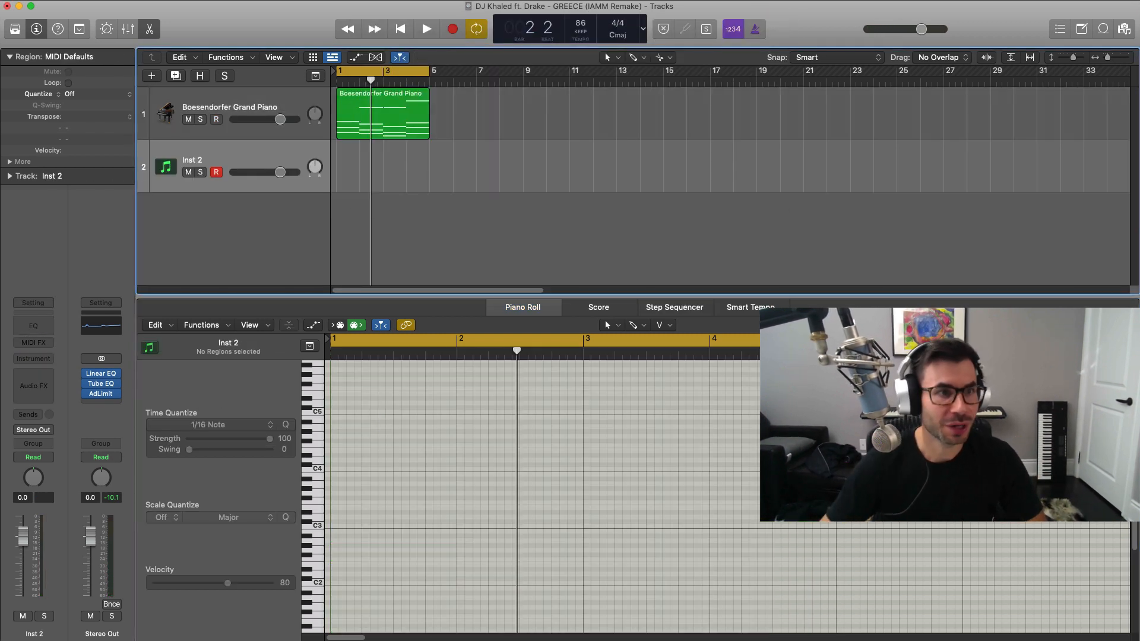
pyautogui.click(20, 33)
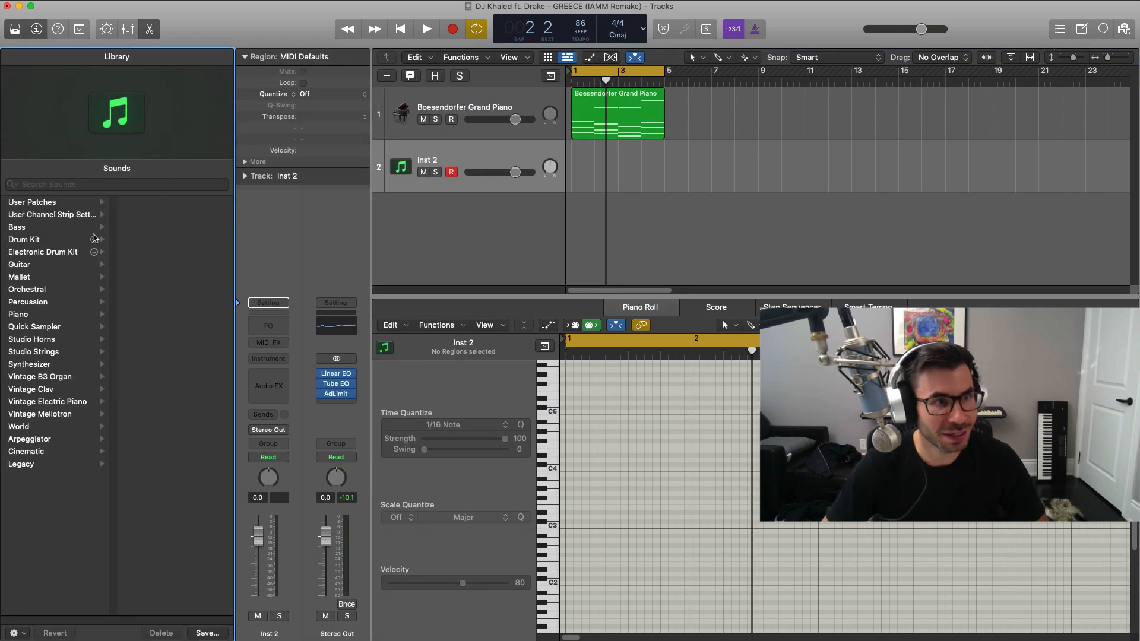
pyautogui.click(37, 229)
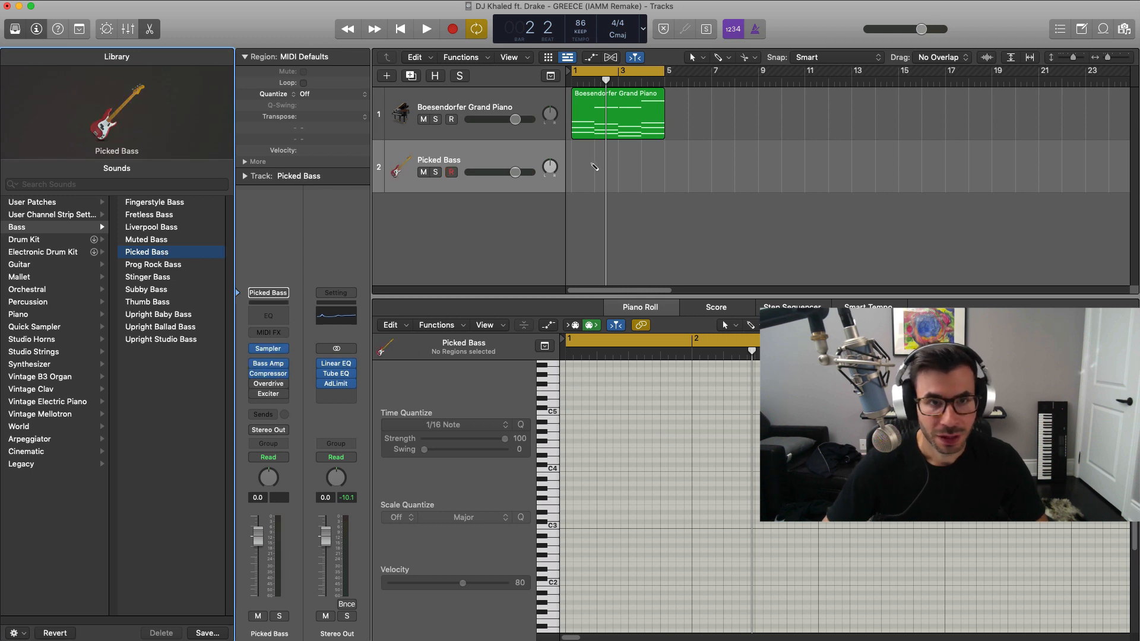
# Step: Create a four-bar region from bar 1 on the Picked Bass track, show it in the Piano Roll, and hide the Library
pyautogui.click(595, 168)
pyautogui.moveTo(587, 185); pyautogui.dragTo(657, 191)
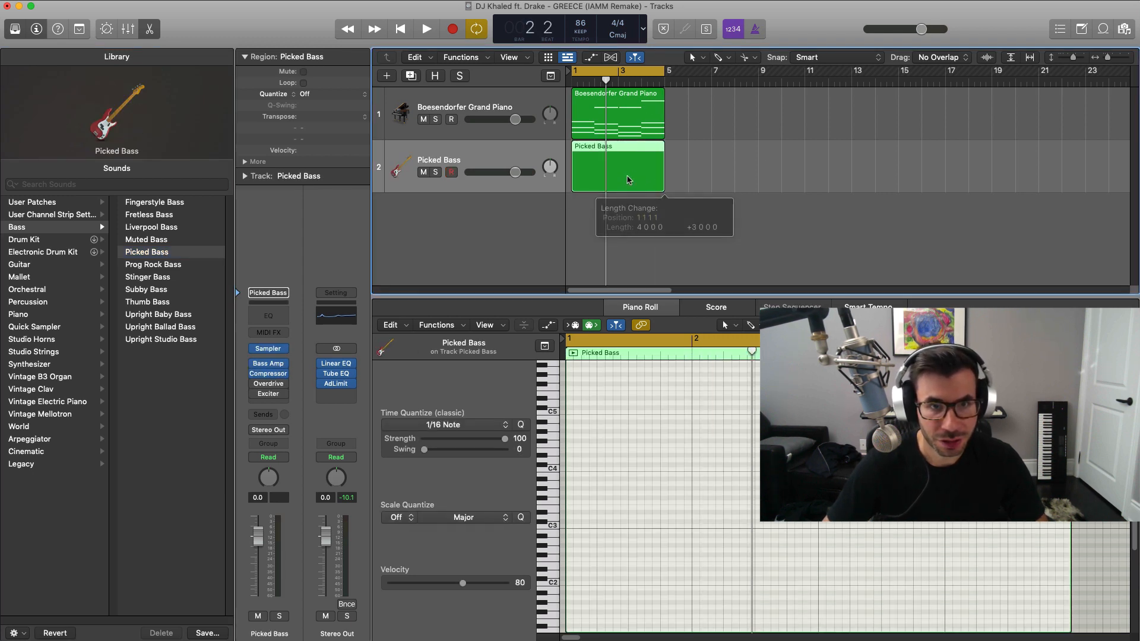
pyautogui.press('p')
pyautogui.press('p')
pyautogui.press('p')
pyautogui.press('p')
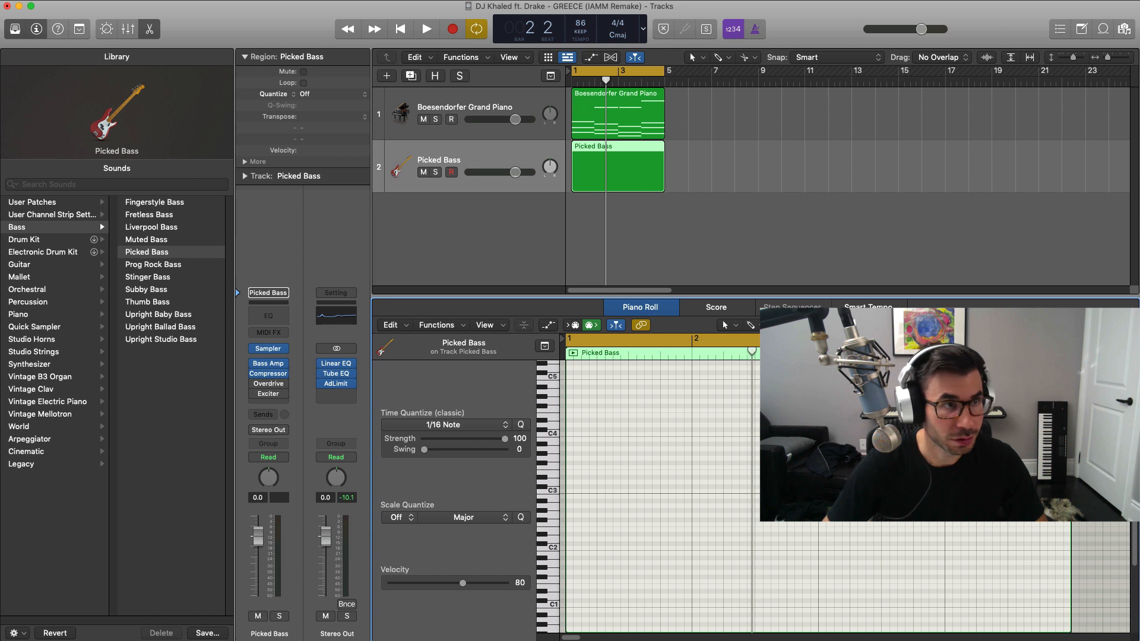
pyautogui.press('y')
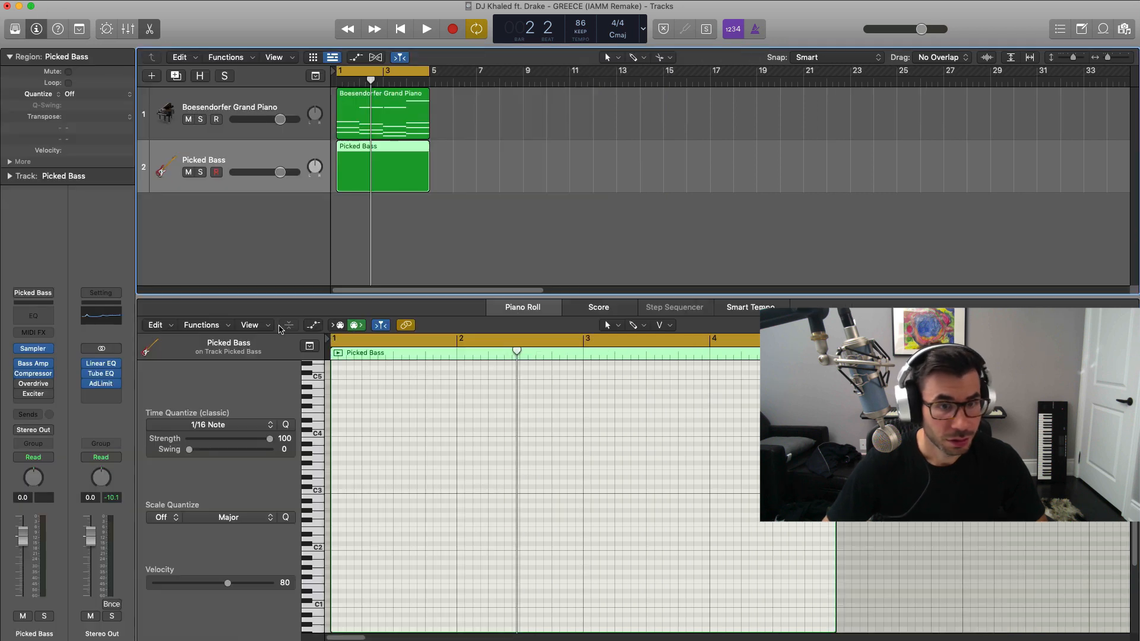
# Step: Draw the first bass note at the start of bar 1, transpose it down an octave to D2, and shorten it to three beats
pyautogui.click(336, 481)
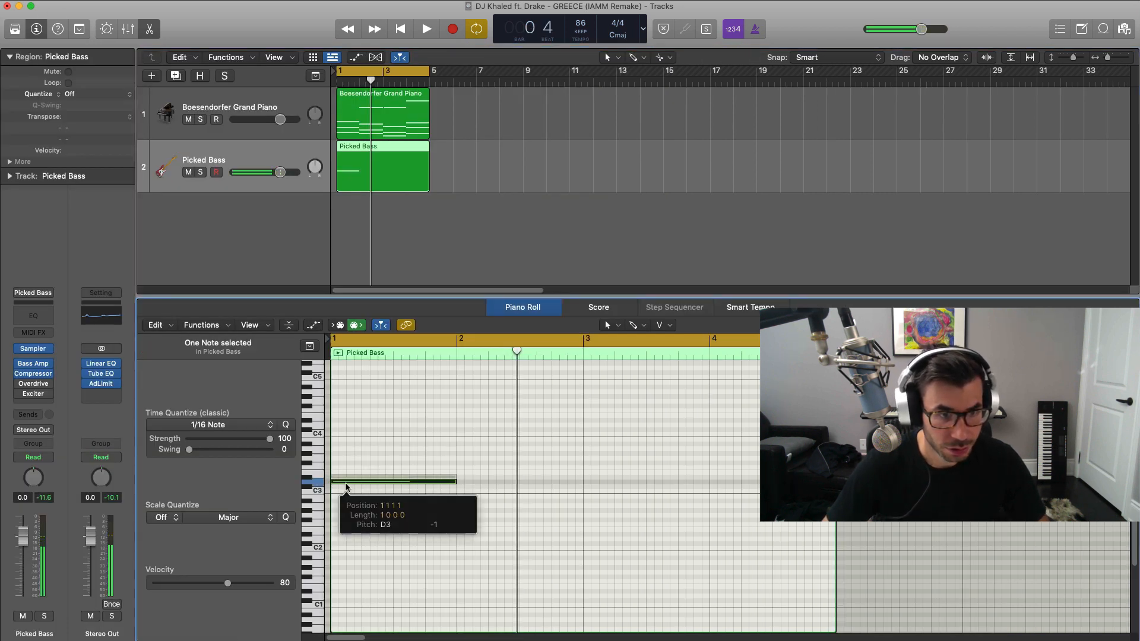
pyautogui.hotkey('alt', 'shift', 'Down')
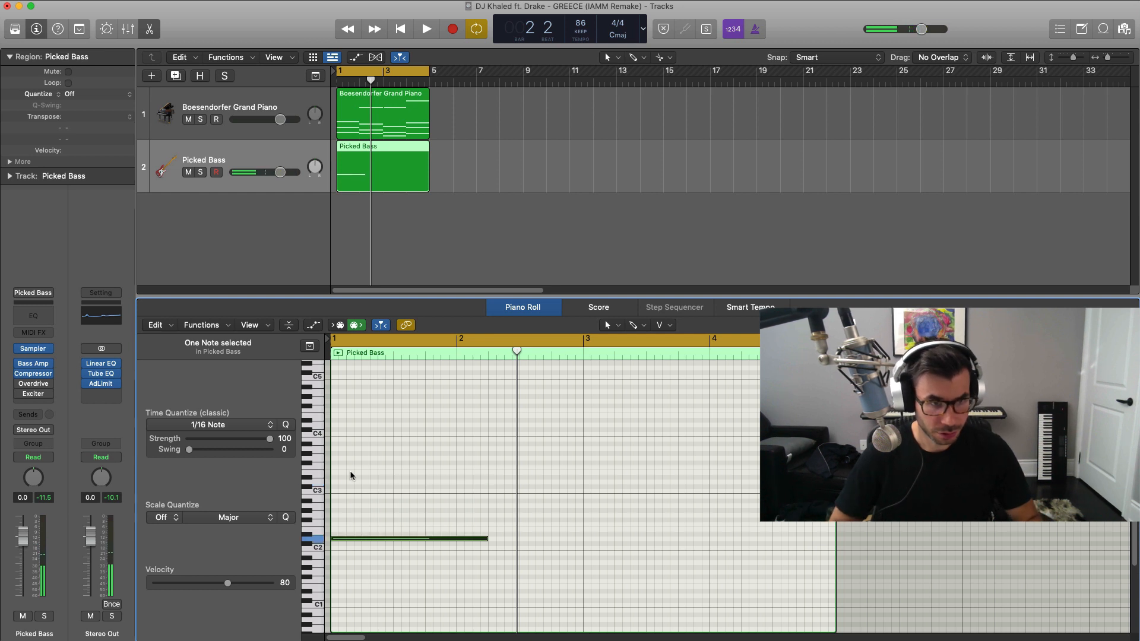
pyautogui.hotkey('alt', 'shift', 'Left')
pyautogui.hotkey('alt', 'shift', 'Left')
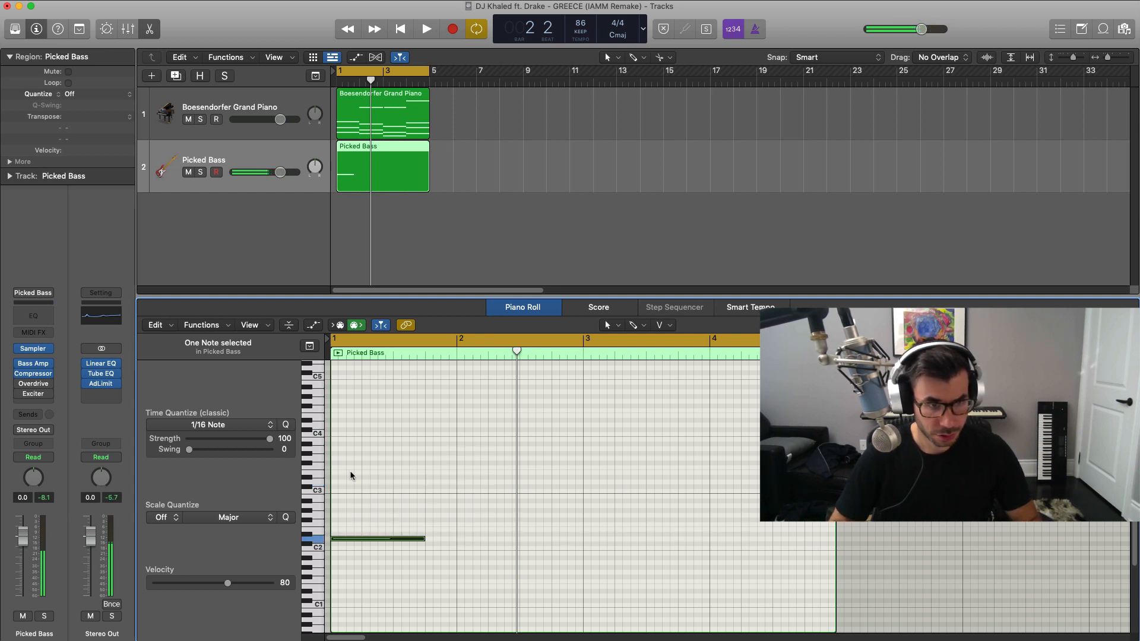
# Step: Draw one-bar bass notes at C2 in bar 2, B♭1 in bar 3 and A1 in bar 4
pyautogui.press('space')
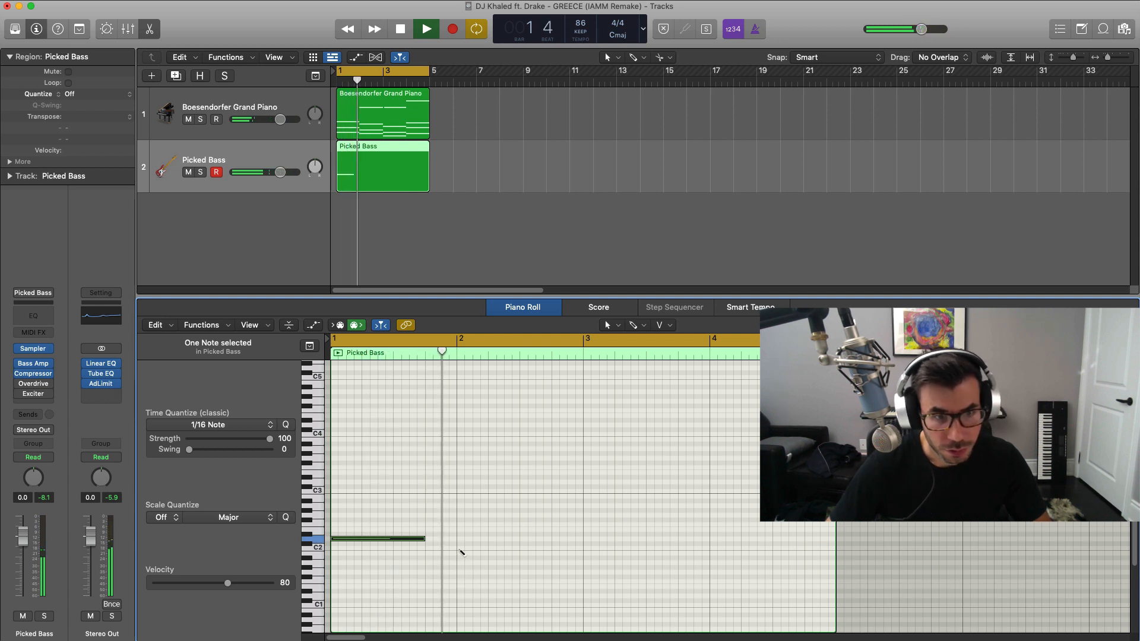
pyautogui.click(460, 547)
pyautogui.press('space')
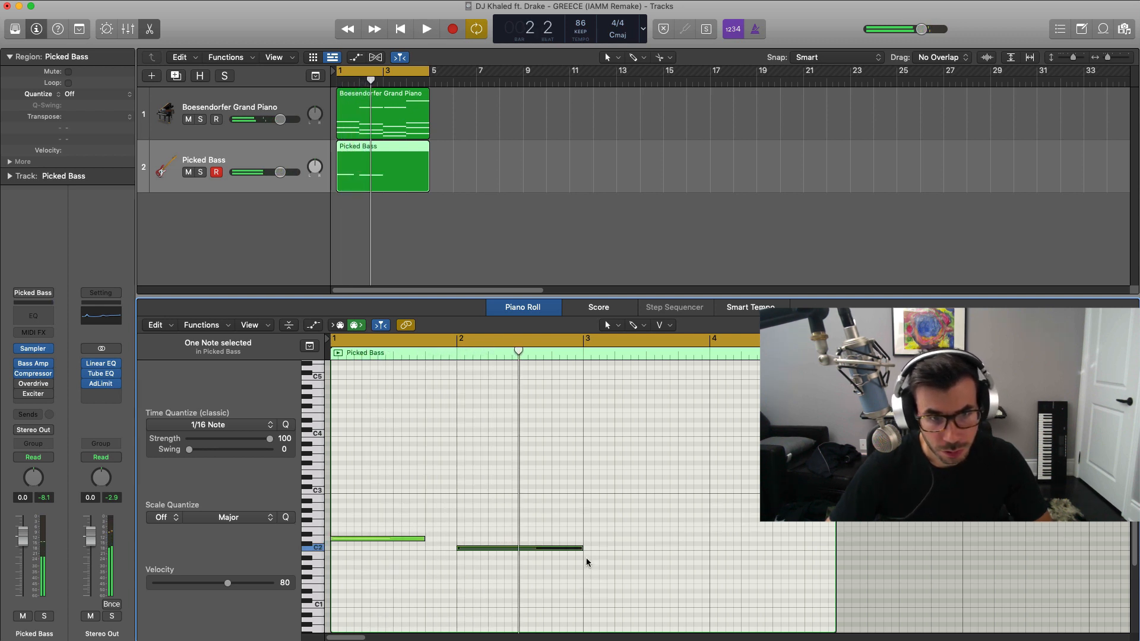
pyautogui.click(586, 558)
pyautogui.click(714, 562)
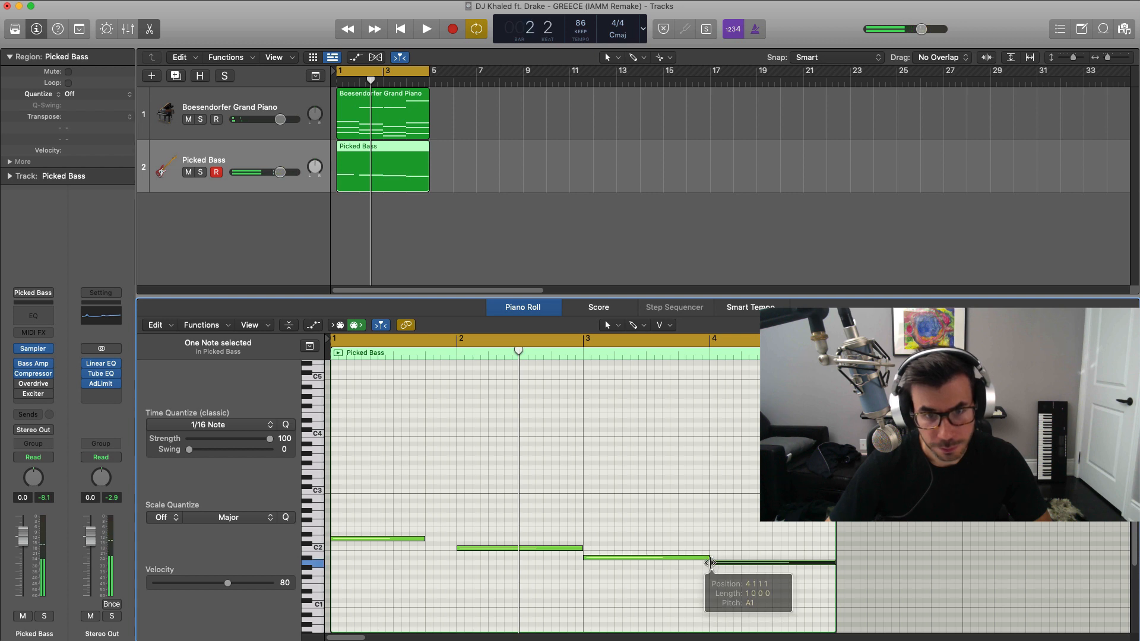
# Step: Shorten the bass notes in bars 2 to 4 to three beats each and play the bass line back
pyautogui.press('space')
pyautogui.moveTo(763, 600); pyautogui.dragTo(532, 500)
pyautogui.moveTo(580, 549); pyautogui.dragTo(546, 558)
pyautogui.click(530, 499)
pyautogui.press('space')
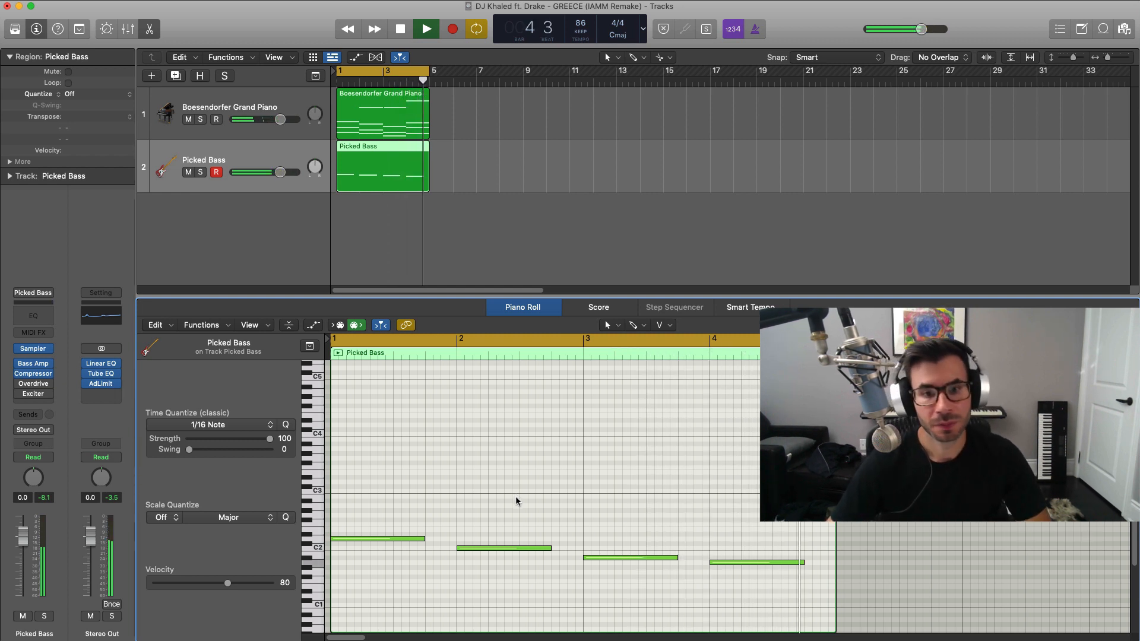
pyautogui.press('space')
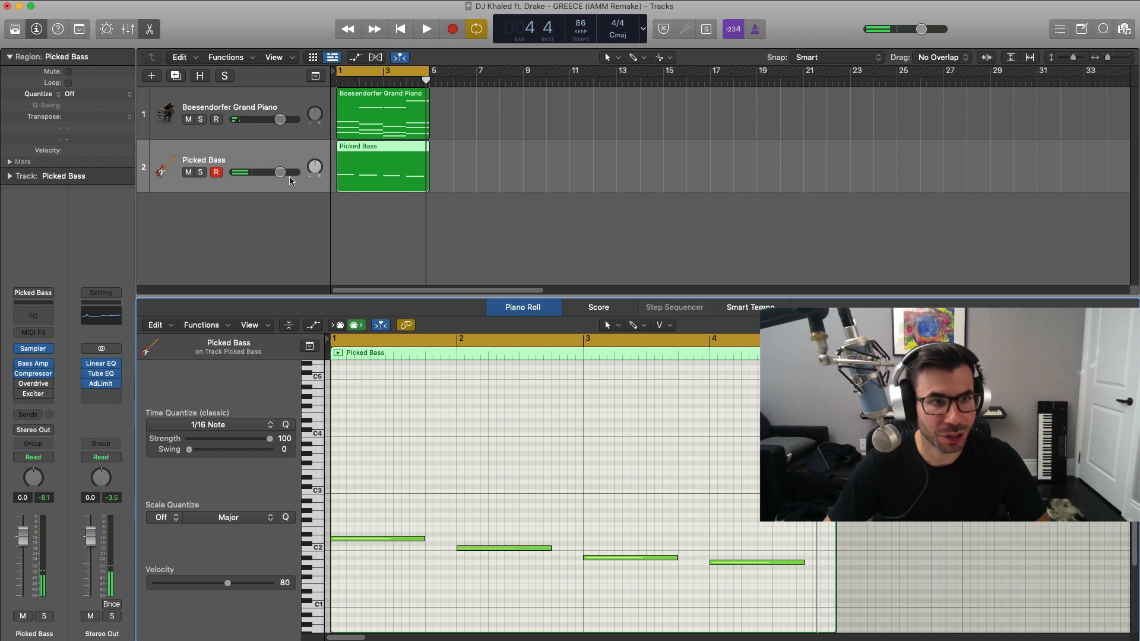
# Step: Lower the Picked Bass volume to -2.8 dB and add an Echo delay effect to its channel strip
pyautogui.moveTo(279, 173); pyautogui.dragTo(278, 172)
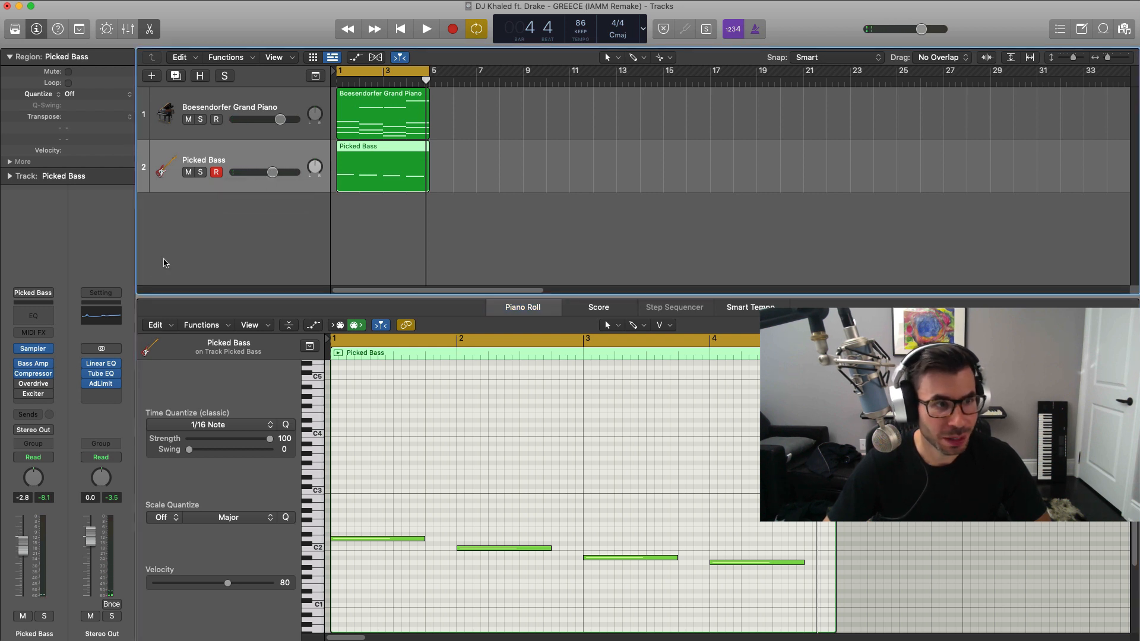
pyautogui.click(35, 405)
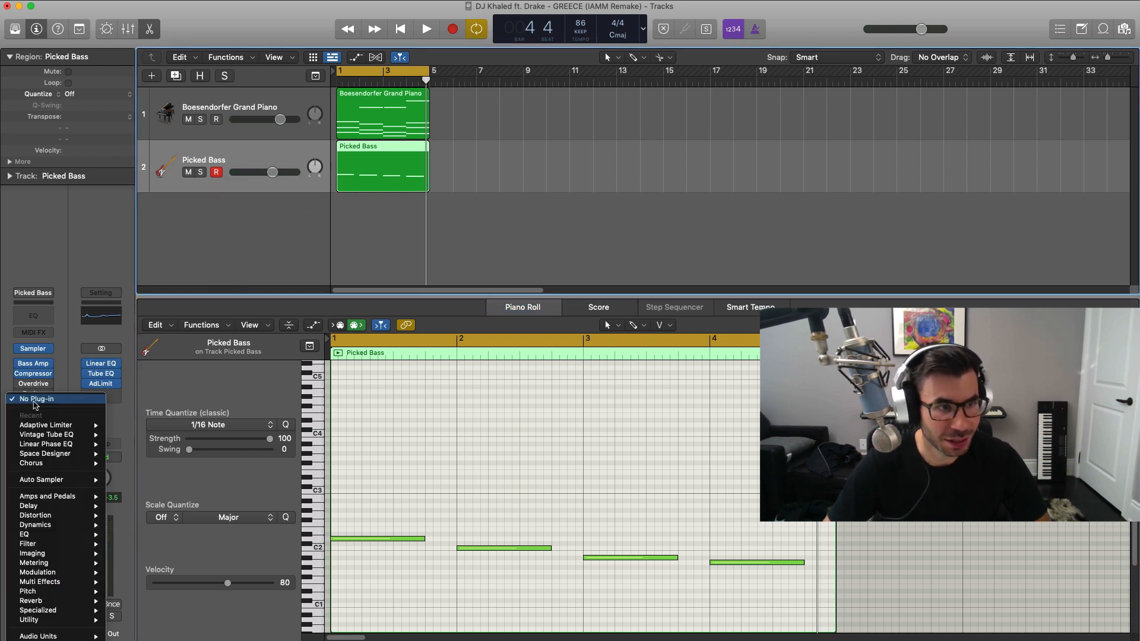
pyautogui.moveTo(65, 508)
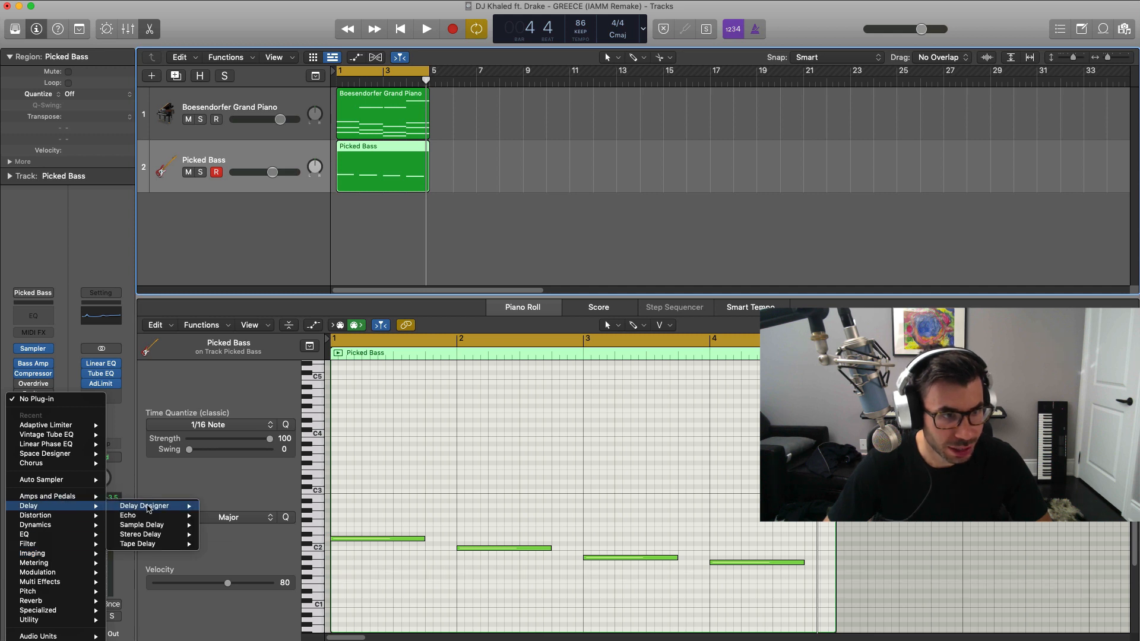
pyautogui.click(209, 516)
# Step: Set the Echo to a 1/4 note with 100% dry and 50% wet, and lower the Picked Bass volume to -5.2 dB
pyautogui.press('space')
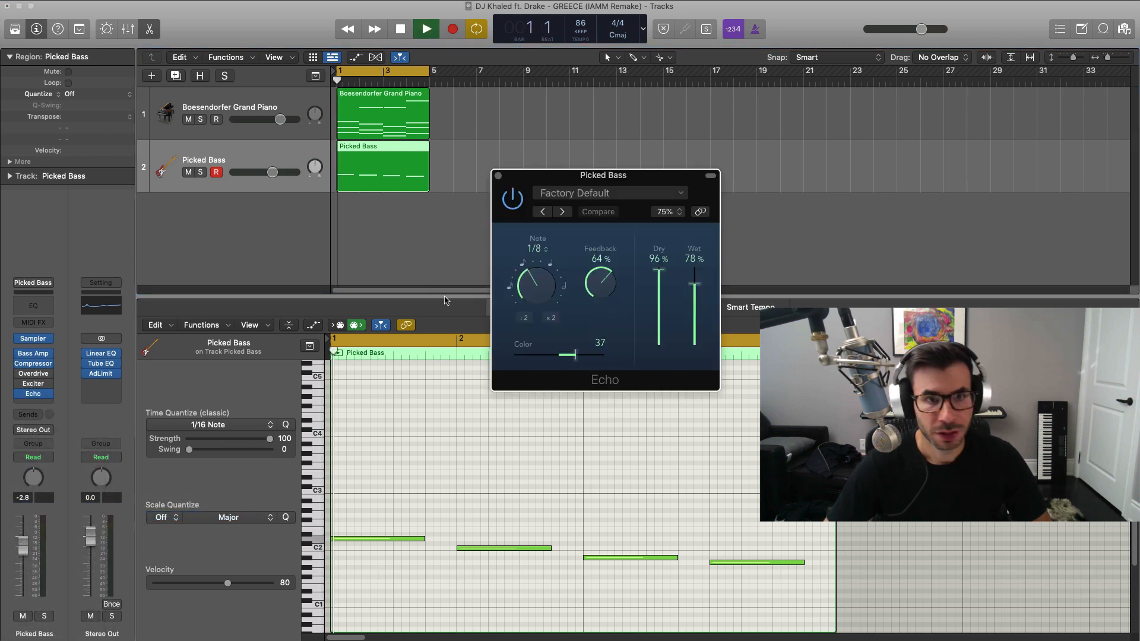
pyautogui.moveTo(533, 290); pyautogui.dragTo(528, 282)
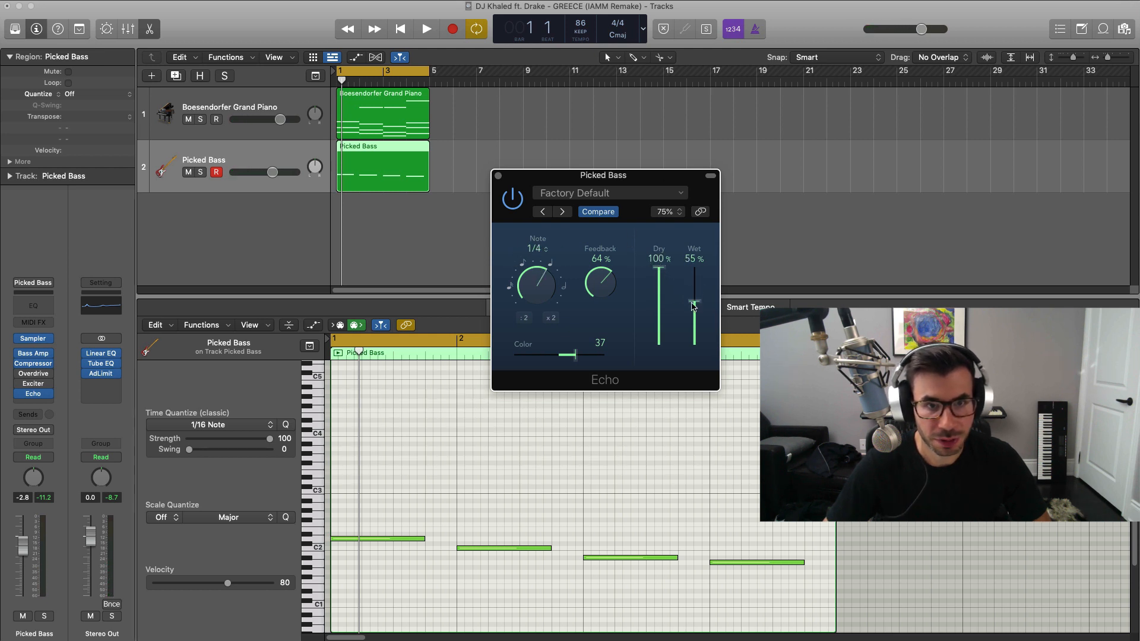
pyautogui.press('space')
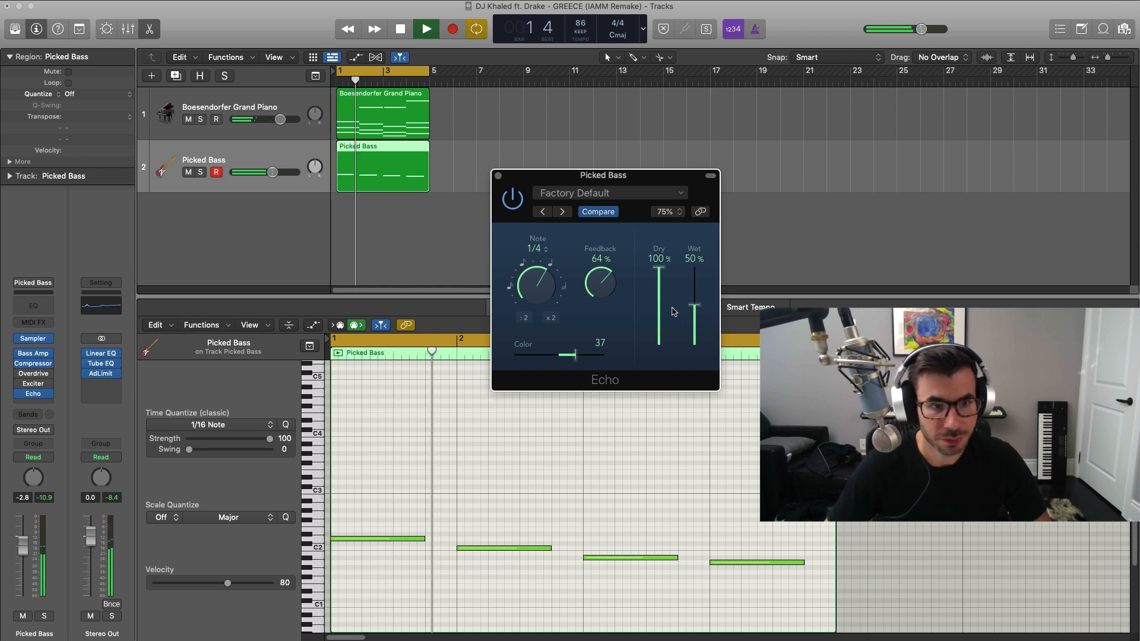
pyautogui.click(498, 175)
pyautogui.moveTo(272, 173); pyautogui.dragTo(266, 179)
pyautogui.moveTo(266, 172); pyautogui.dragTo(267, 172)
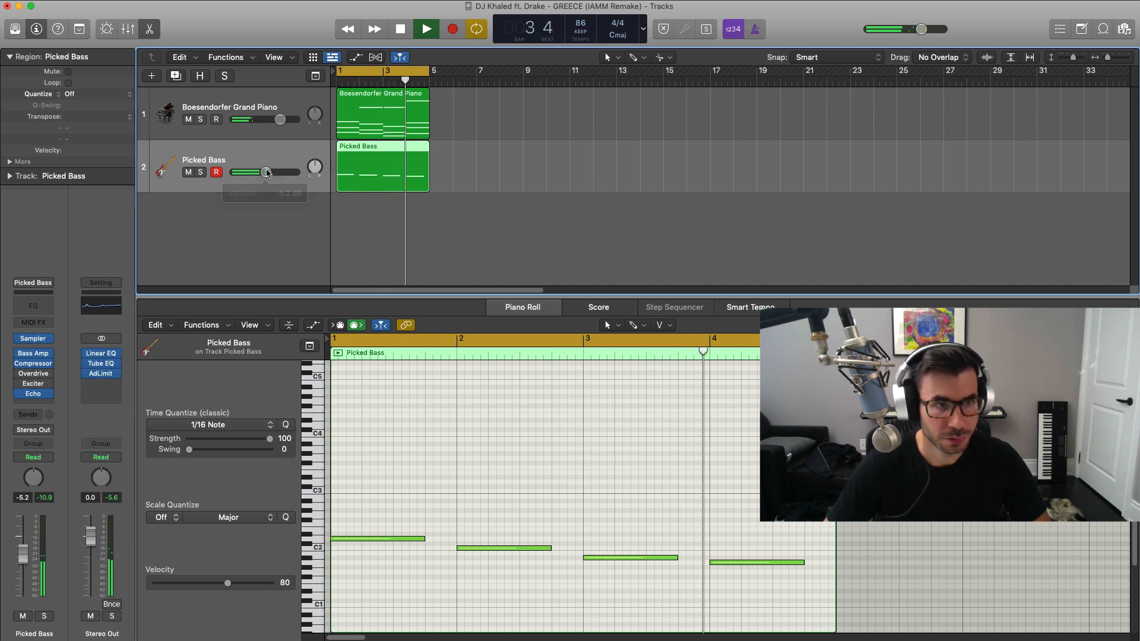
pyautogui.press('space')
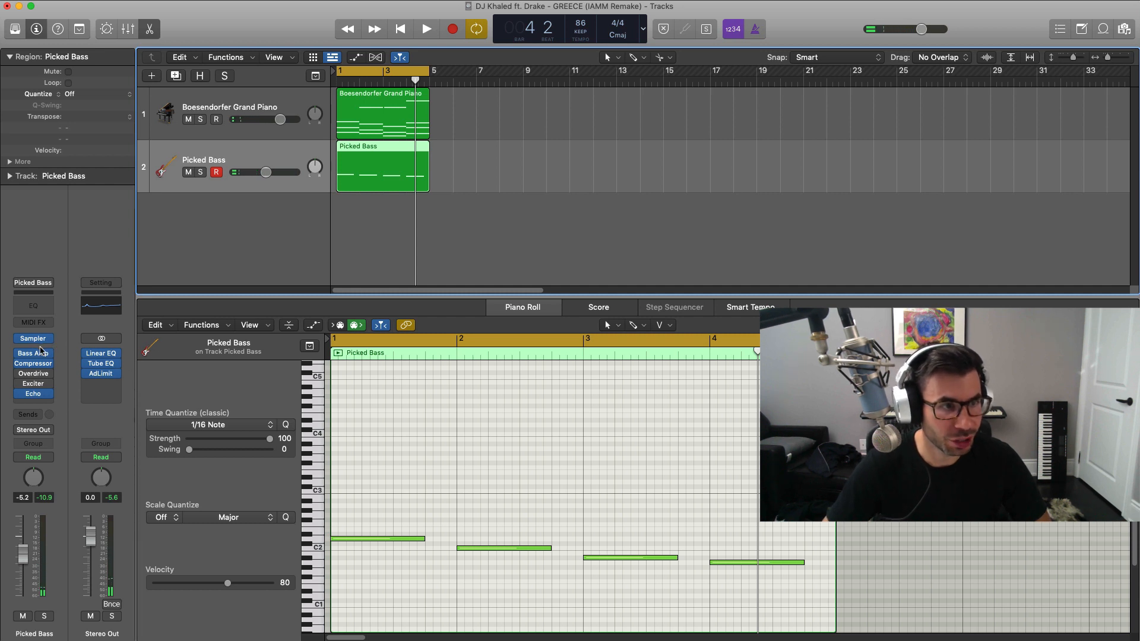
# Step: Add a Channel EQ to the Picked Bass and set its high-cut filter to 148 Hz with a 48 dB/Oct slope
pyautogui.click(41, 311)
pyautogui.click(42, 311)
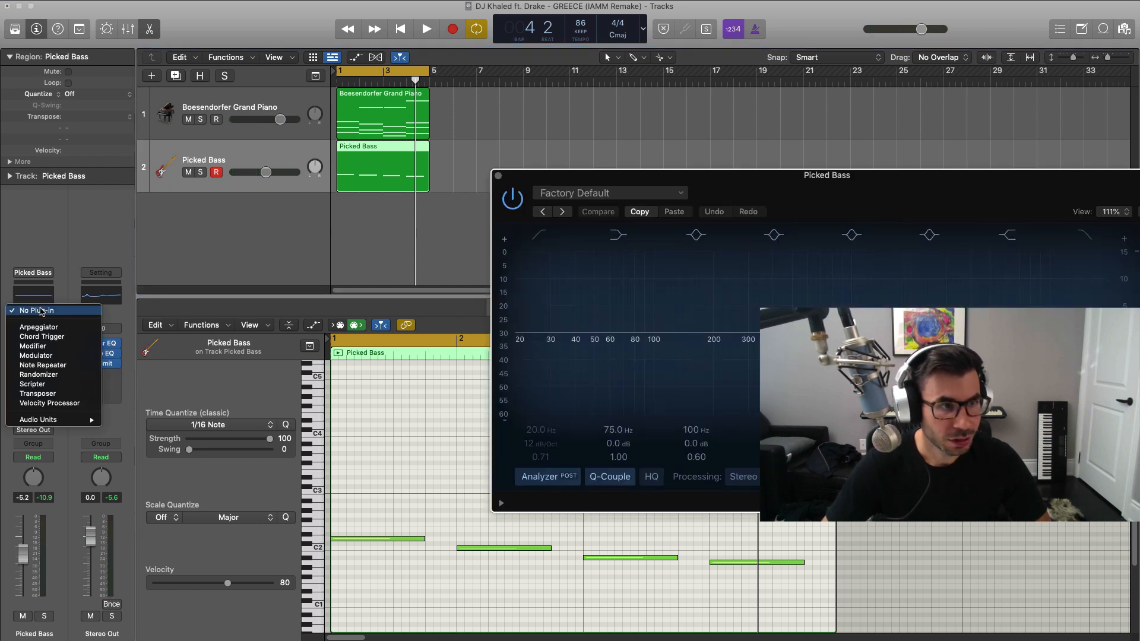
pyautogui.click(794, 194)
pyautogui.moveTo(830, 210); pyautogui.dragTo(670, 171)
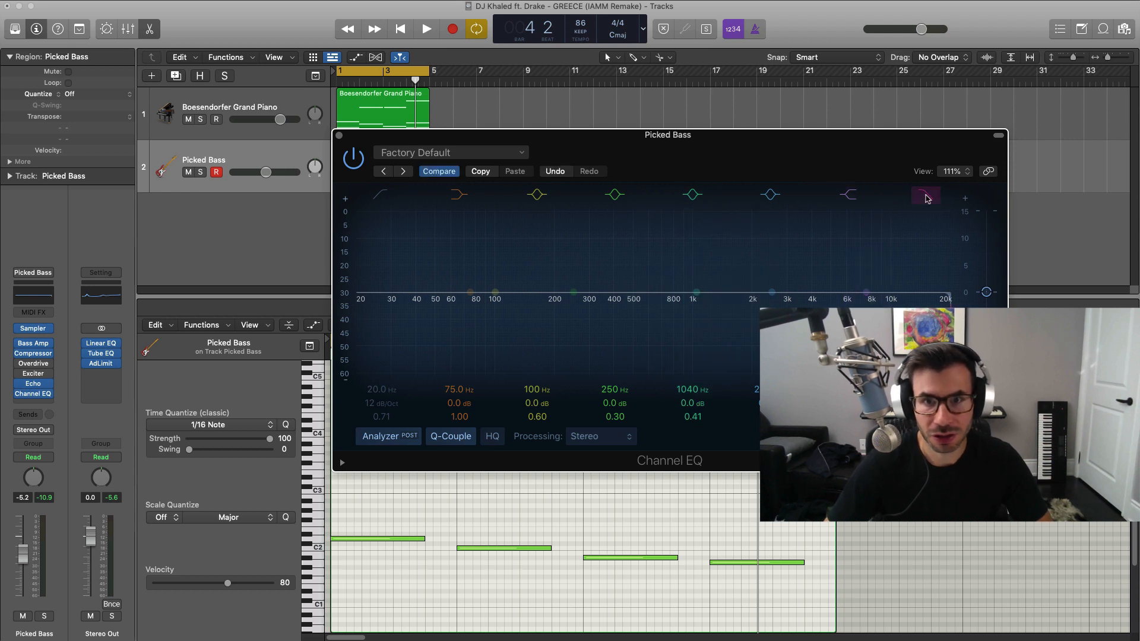
pyautogui.press('space')
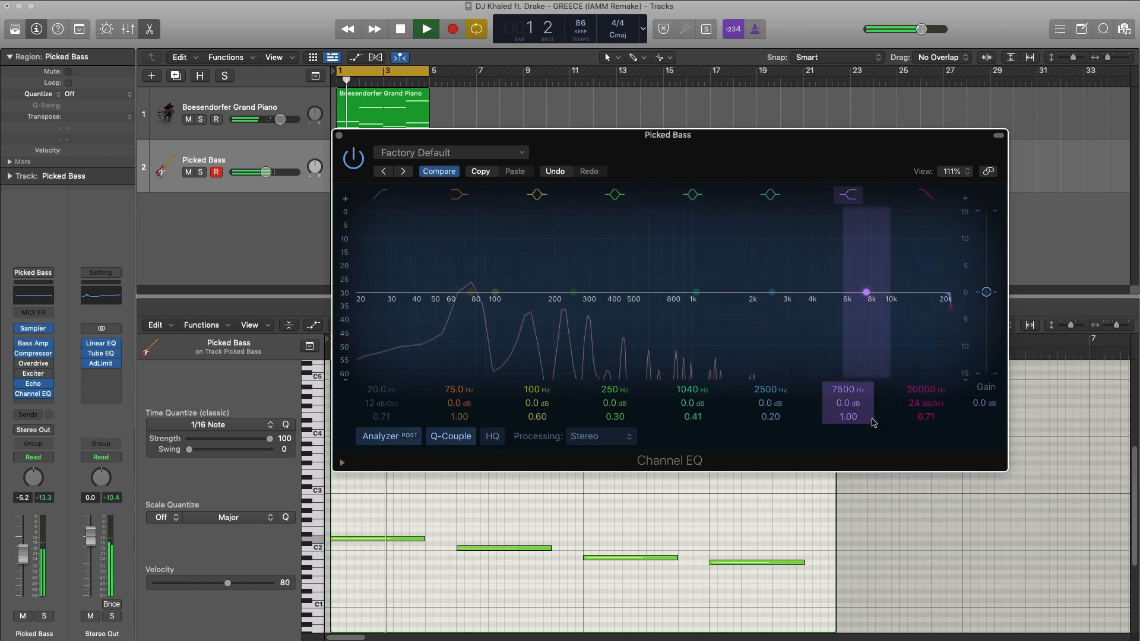
pyautogui.moveTo(949, 308); pyautogui.dragTo(543, 308)
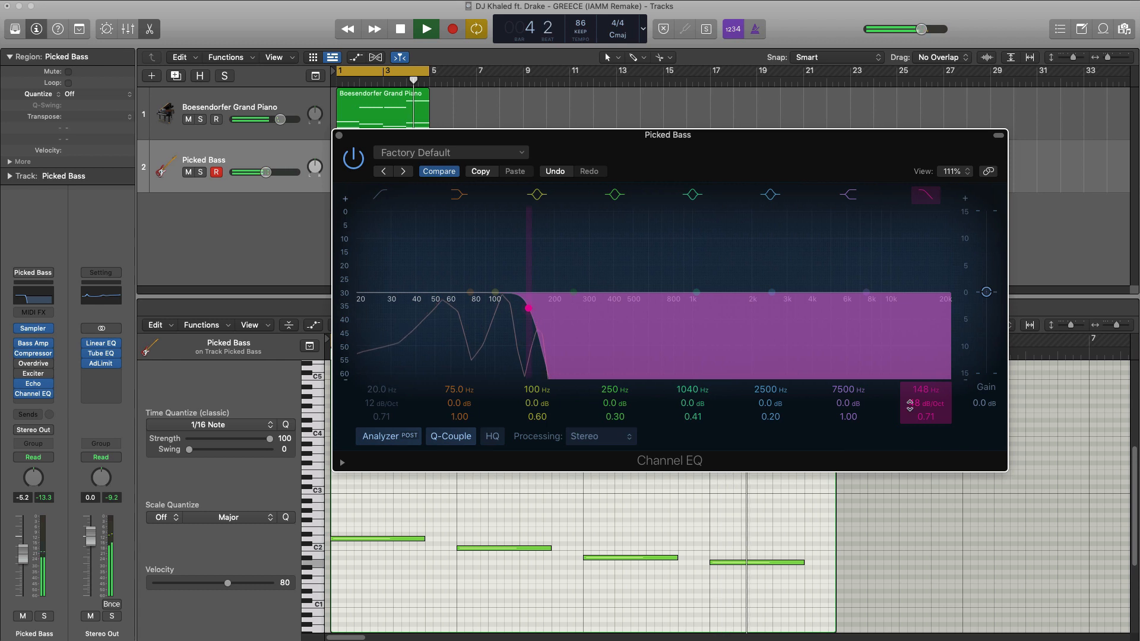
# Step: With the bass soloed, enable the EQ's low cut at 76 Hz and 48 dB/Oct, and set the high cut's Q to 0.15
pyautogui.click(200, 172)
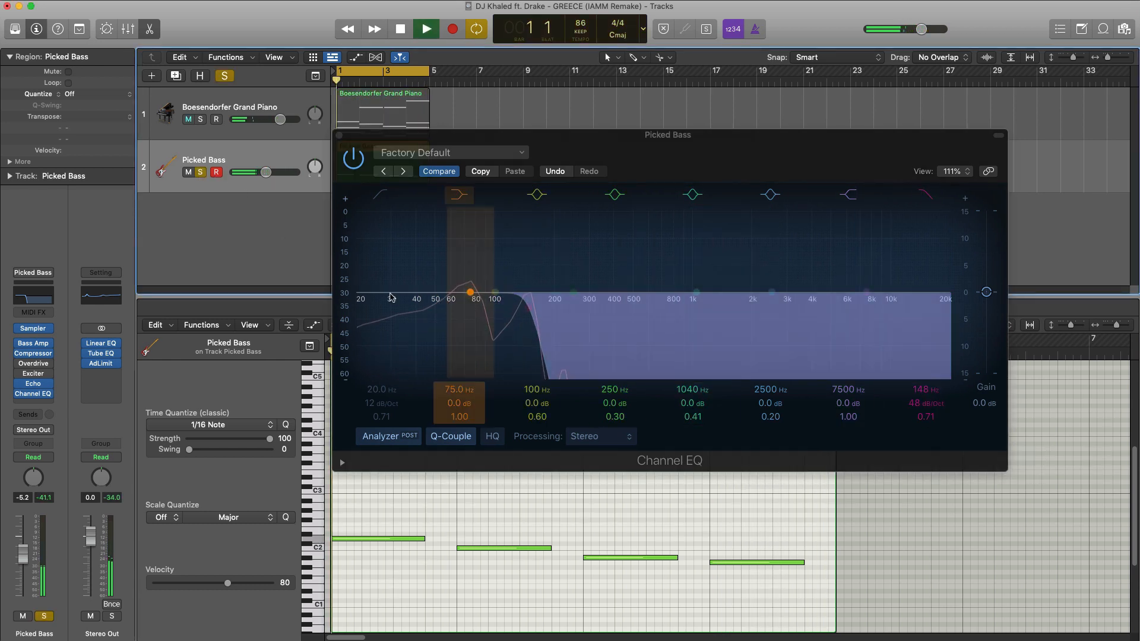
pyautogui.click(374, 254)
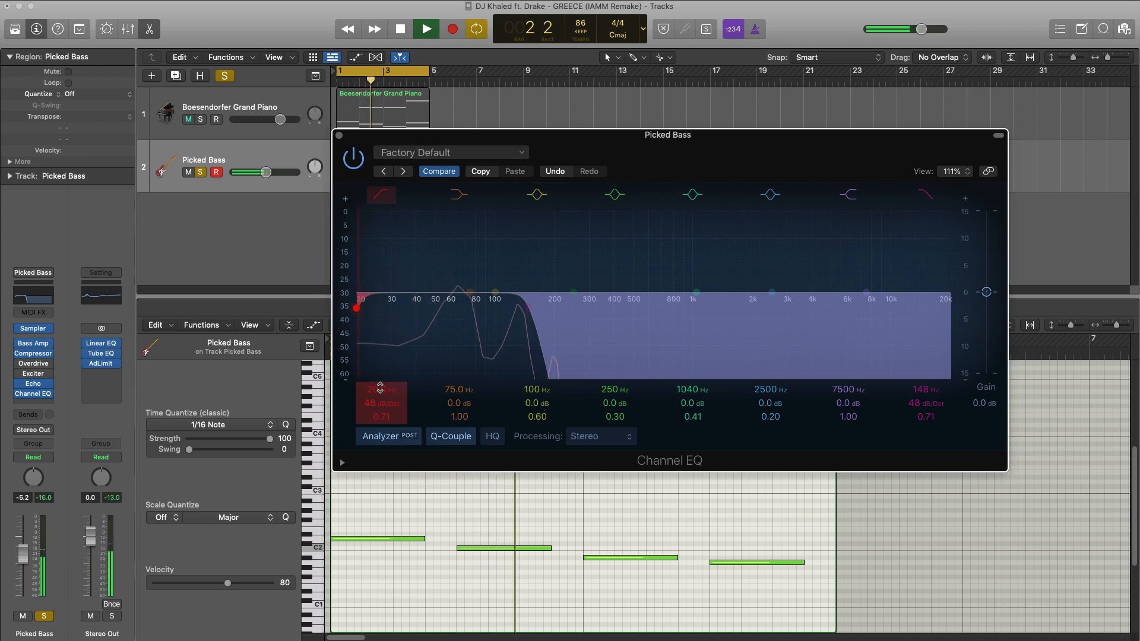
pyautogui.moveTo(379, 387); pyautogui.dragTo(380, 365)
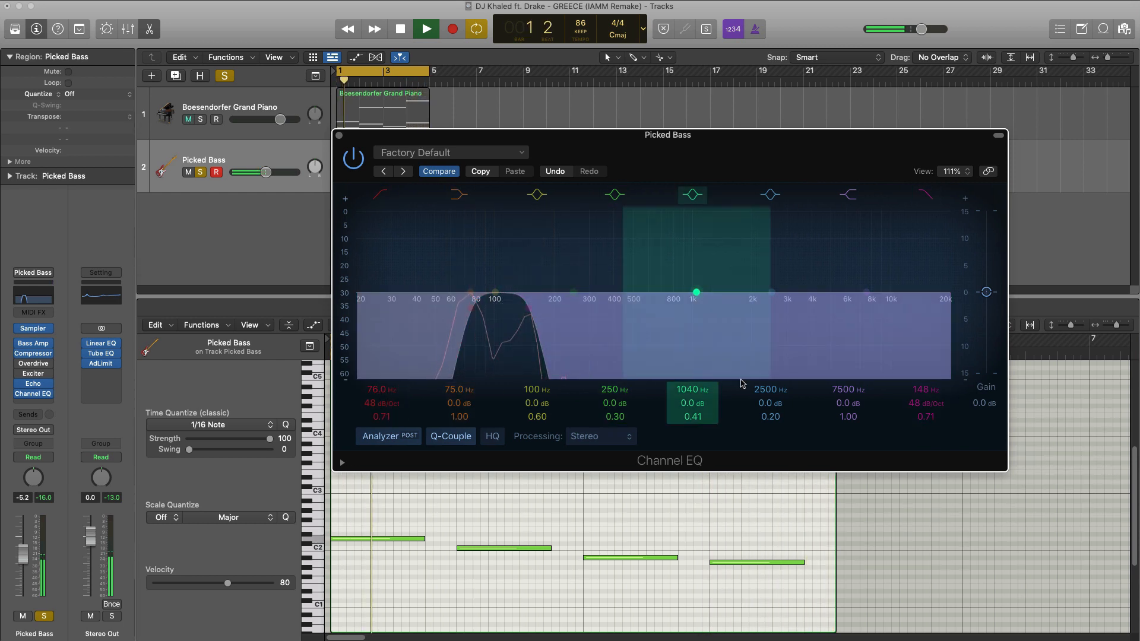
pyautogui.moveTo(926, 417); pyautogui.dragTo(926, 423)
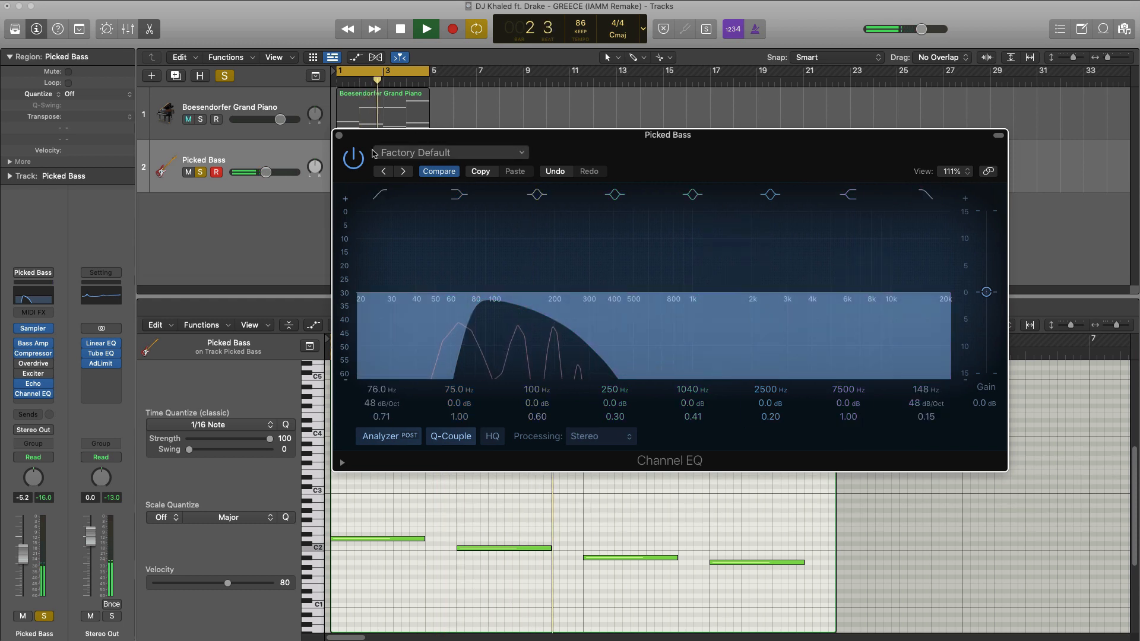
pyautogui.click(339, 135)
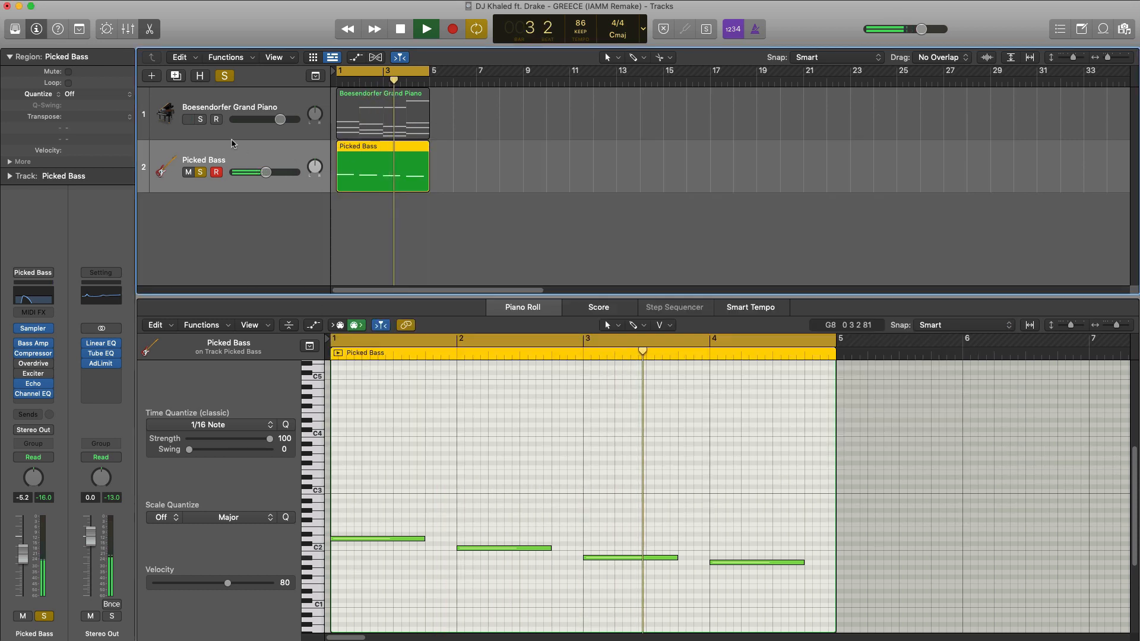
# Step: Solo the piano alongside the bass, lower the bass volume to -6.6 dB, and reduce the piano volume slightly
pyautogui.click(200, 120)
pyautogui.moveTo(268, 186); pyautogui.dragTo(260, 179)
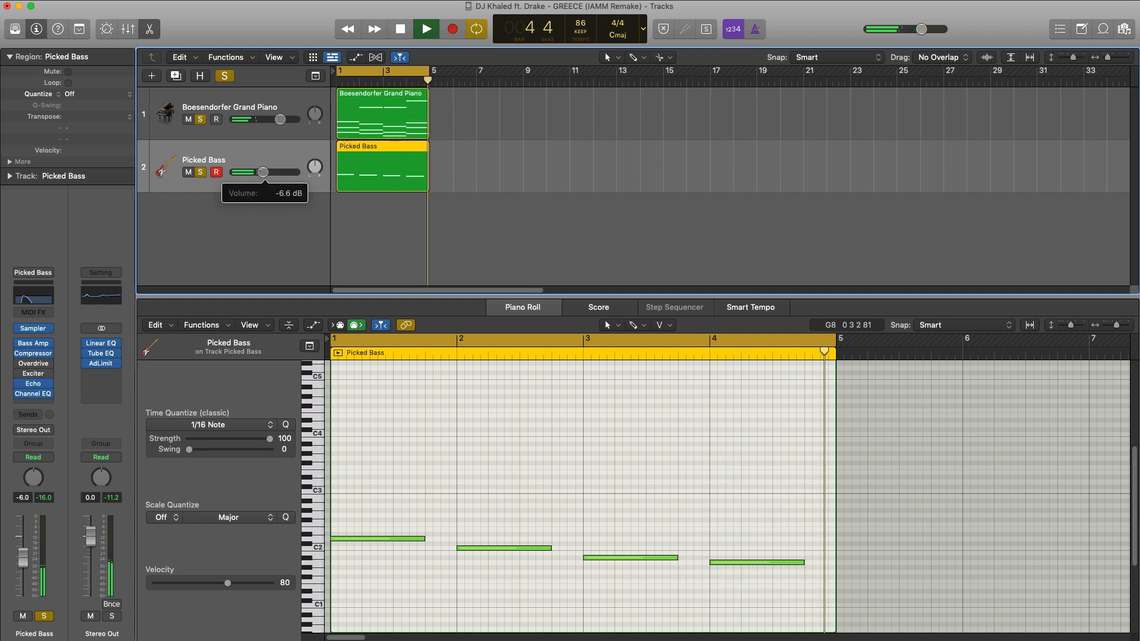
pyautogui.moveTo(279, 119); pyautogui.dragTo(274, 121)
pyautogui.press('space')
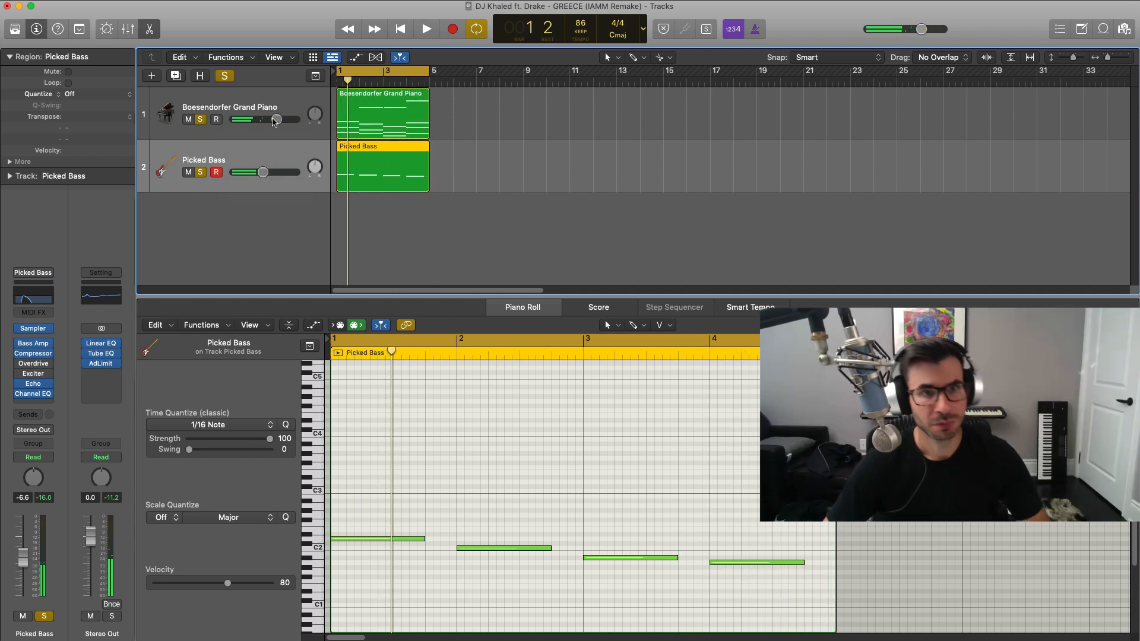
# Step: Add a third software instrument track with an empty channel strip and clear the solos on the piano and bass
pyautogui.click(152, 75)
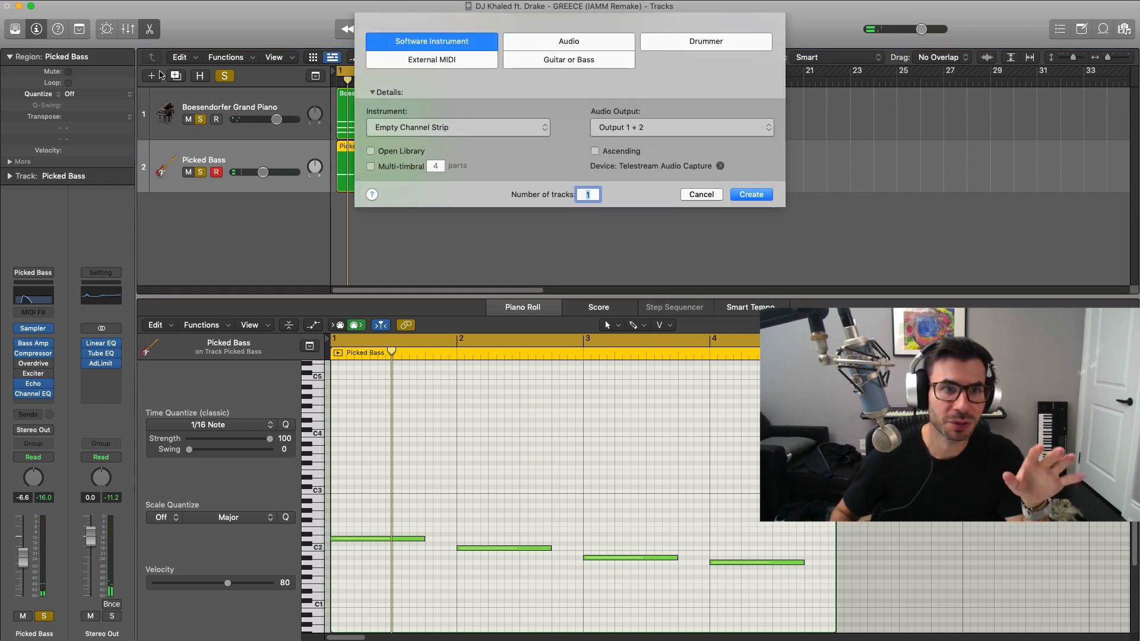
pyautogui.press('Return')
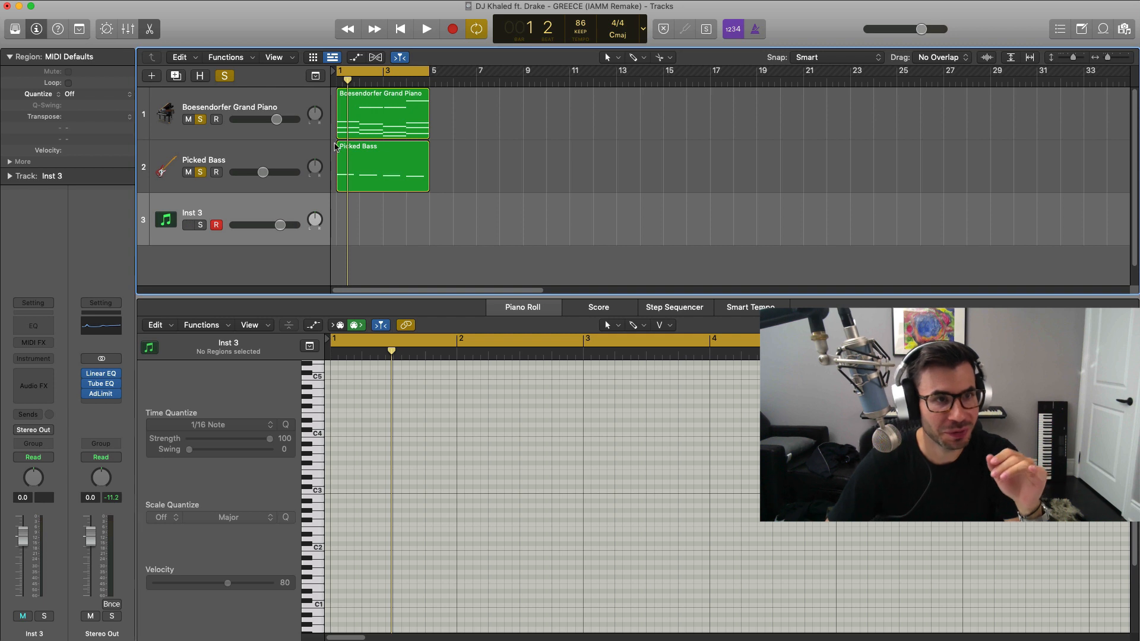
pyautogui.click(198, 168)
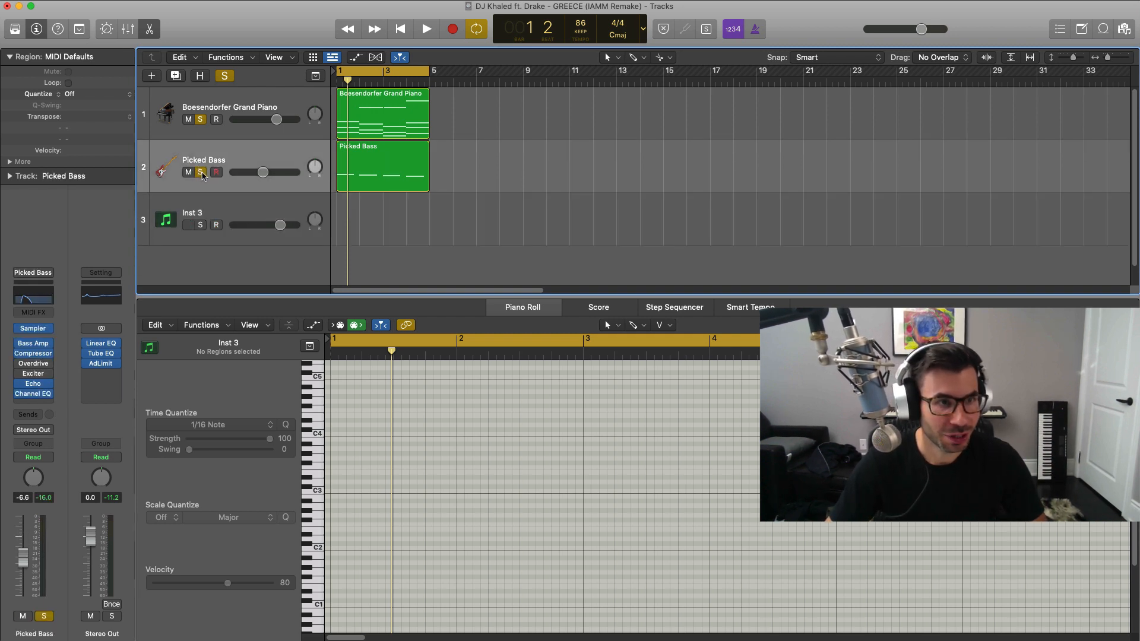
pyautogui.keyDown('alt'); pyautogui.click(201, 172); pyautogui.keyUp('alt')
pyautogui.click(226, 209)
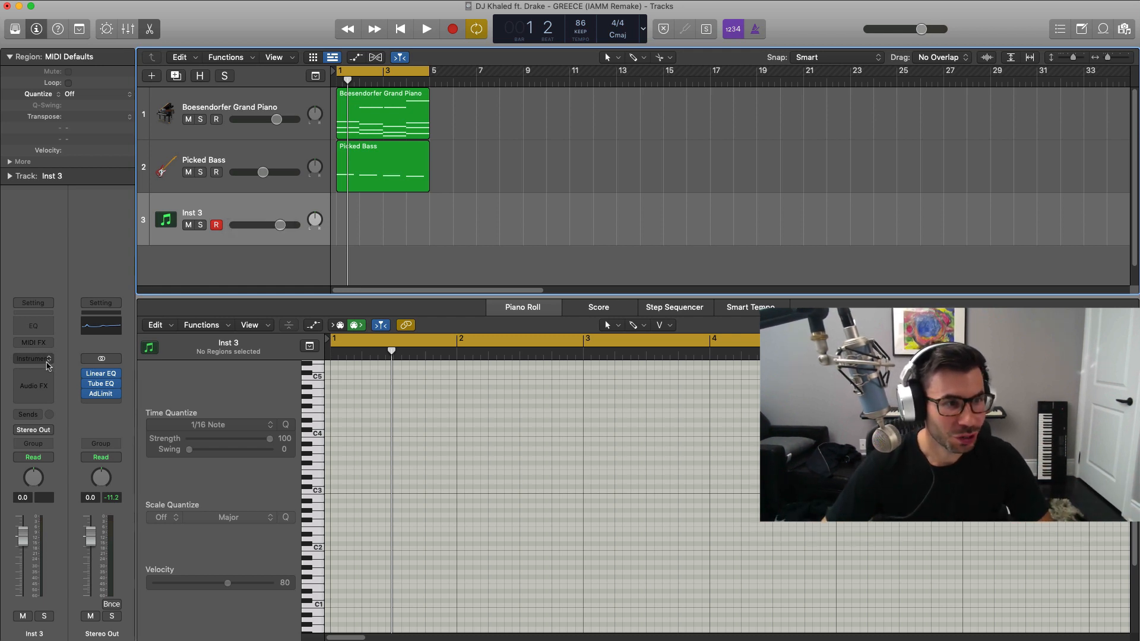
# Step: Load Alchemy on the new track with the Hybrid Kalimba Vibraphone preset from the Mallets category
pyautogui.click(34, 358)
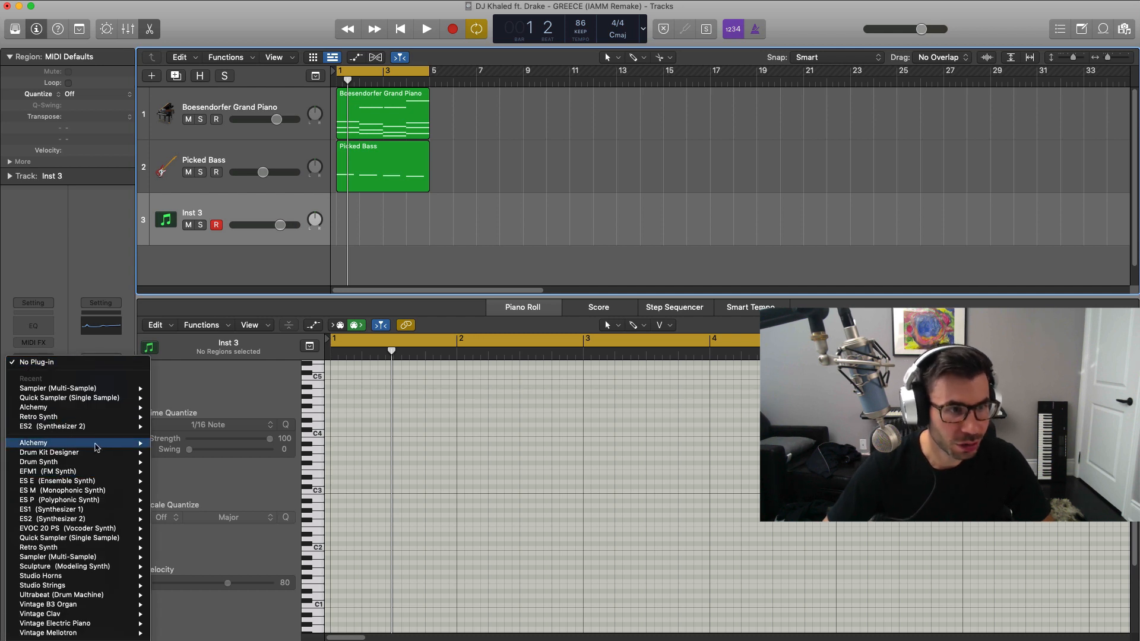
pyautogui.click(173, 443)
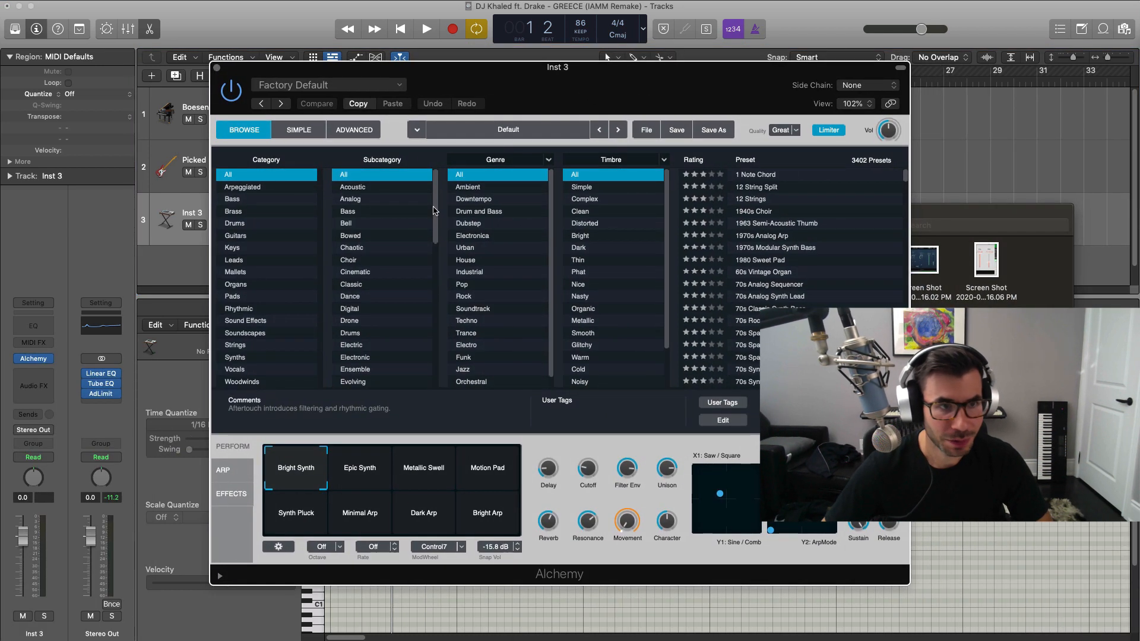
pyautogui.click(269, 273)
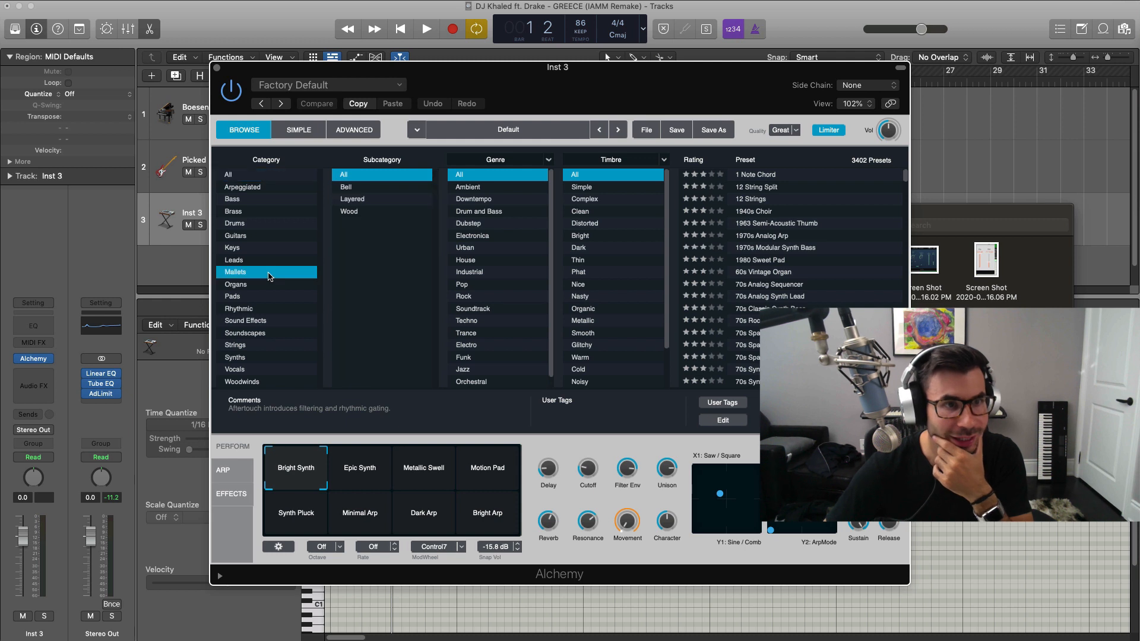
pyautogui.scroll(-15, 816, 260)
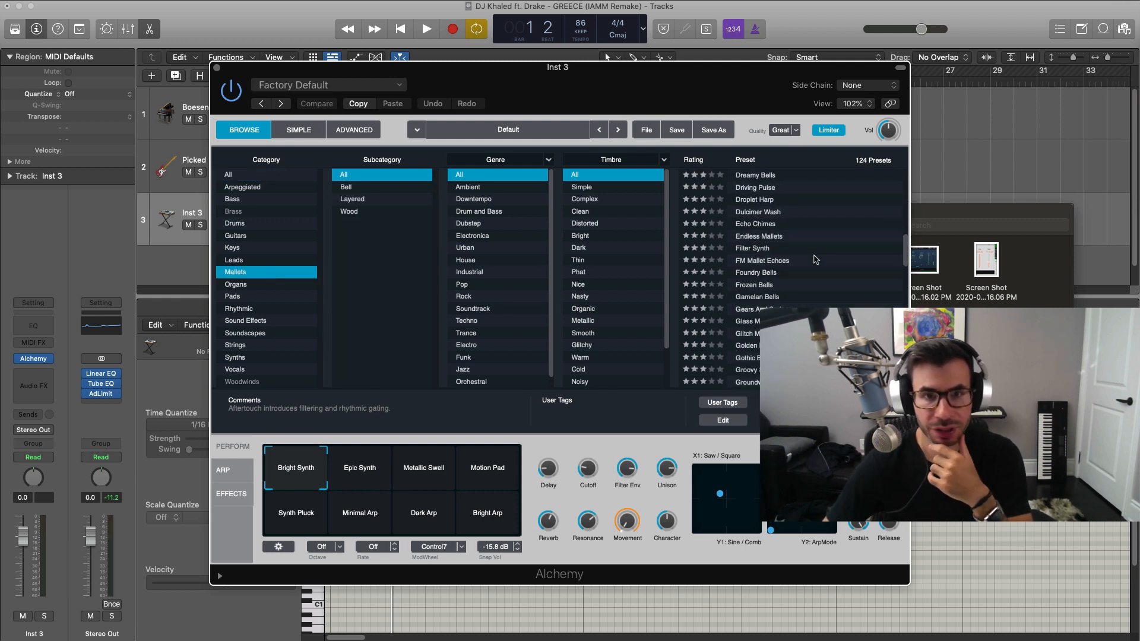
pyautogui.scroll(-3, 815, 260)
pyautogui.click(798, 321)
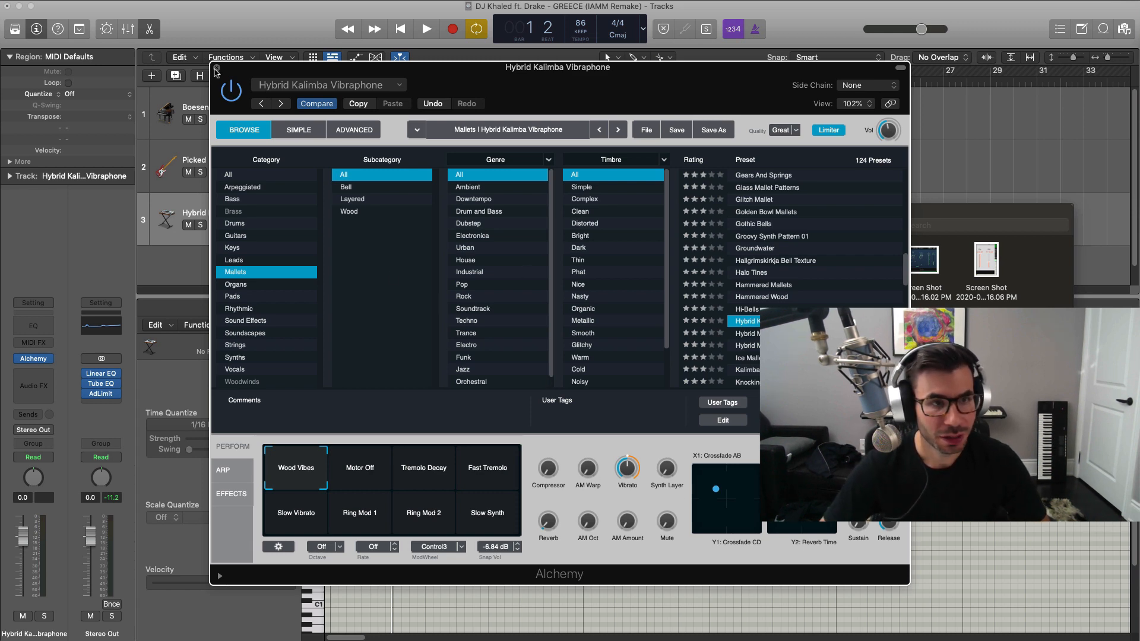
pyautogui.click(216, 69)
# Step: Create a region at bar 1 on the Hybrid Kalimba Vibraphone track and extend it to four bars
pyautogui.doubleClick(346, 218)
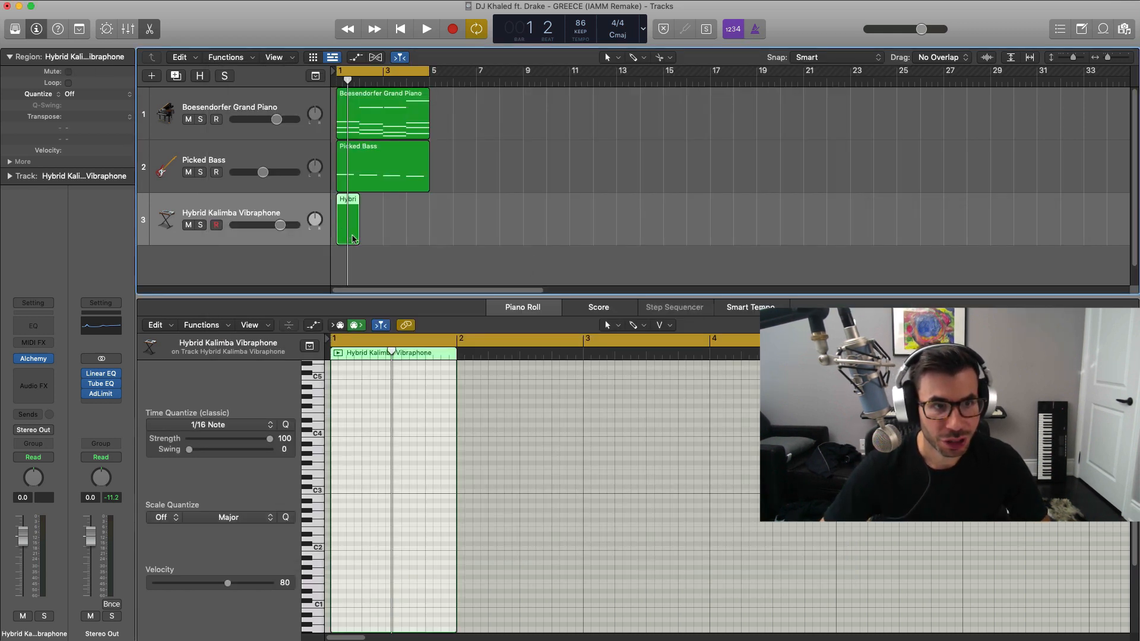
pyautogui.moveTo(353, 238); pyautogui.dragTo(428, 238)
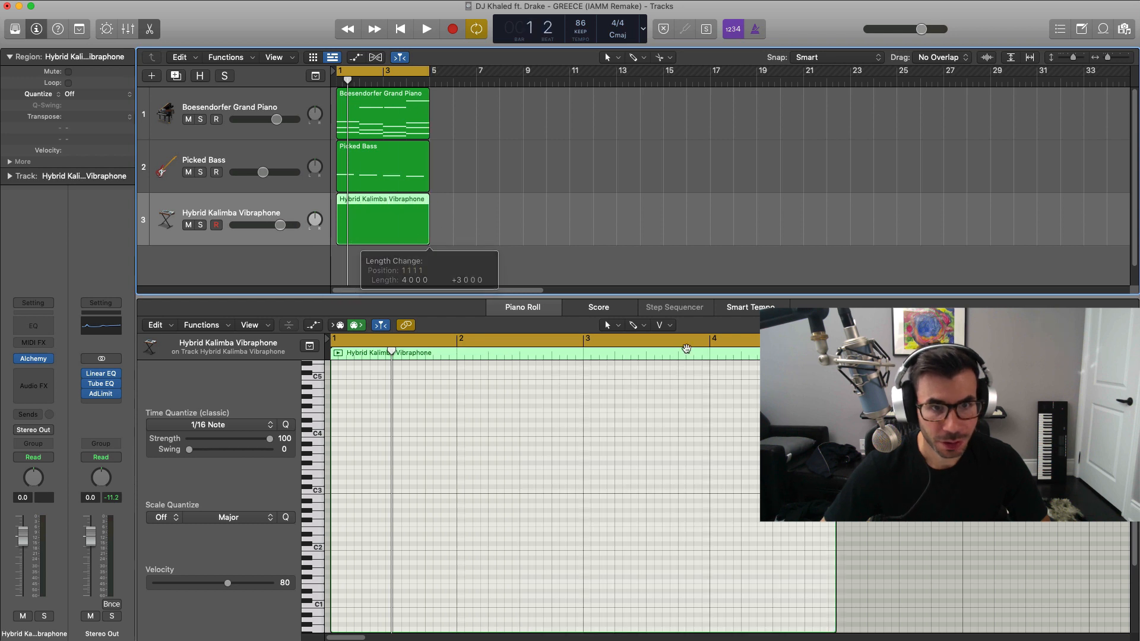
# Step: Assign the Brush tool as the Piano Roll's Command-click tool and set the time quantize value to 1/32 Note
pyautogui.click(636, 325)
pyautogui.click(673, 526)
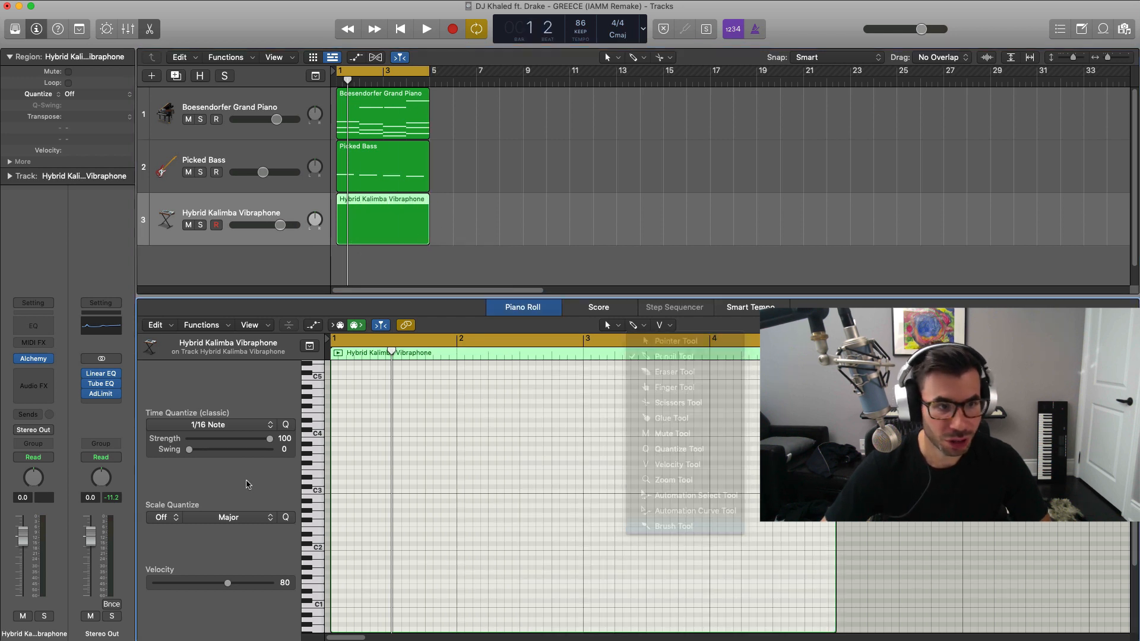
pyautogui.click(238, 425)
pyautogui.click(178, 509)
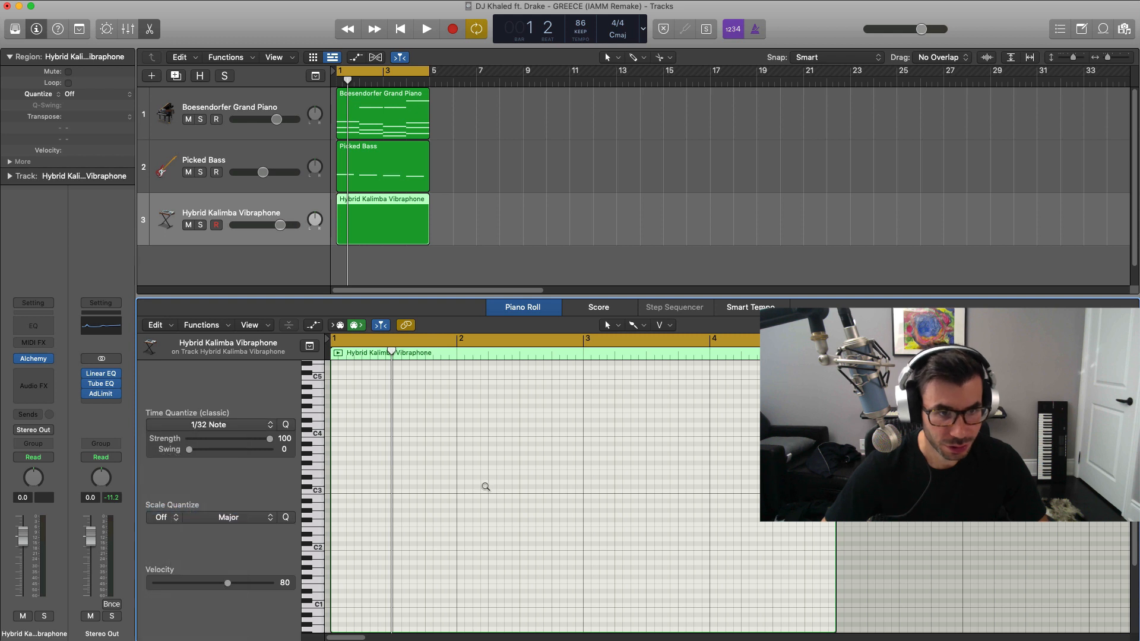
# Step: Paint two short consecutive notes, D3 and F3, at the start of bar 1 and play them back
pyautogui.scroll(3, 485, 489)
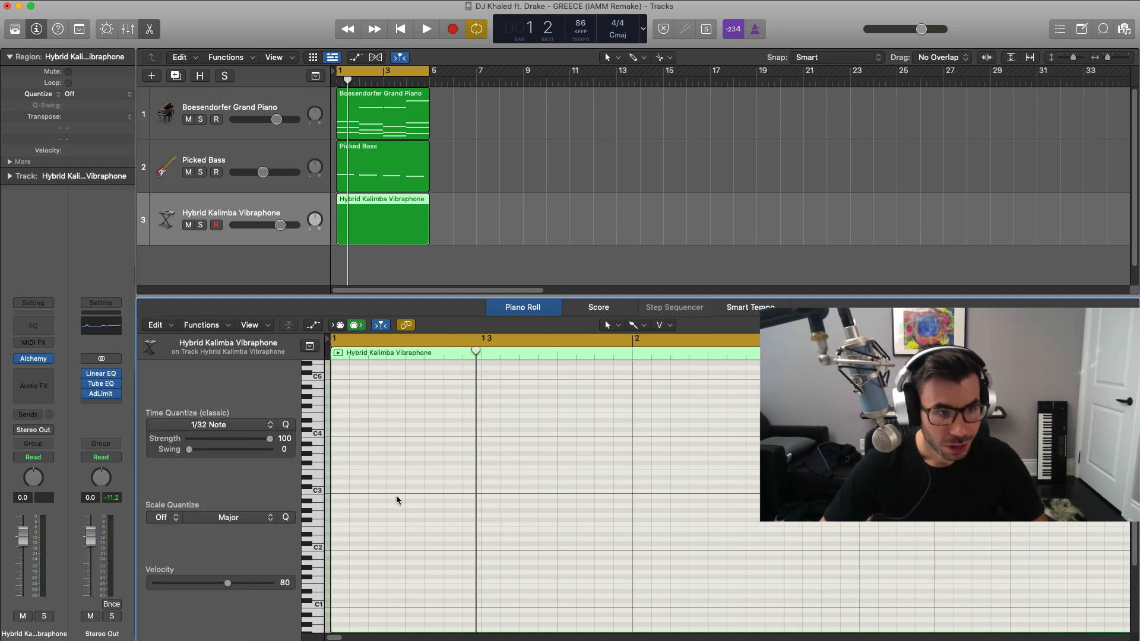
pyautogui.scroll(1, 392, 493)
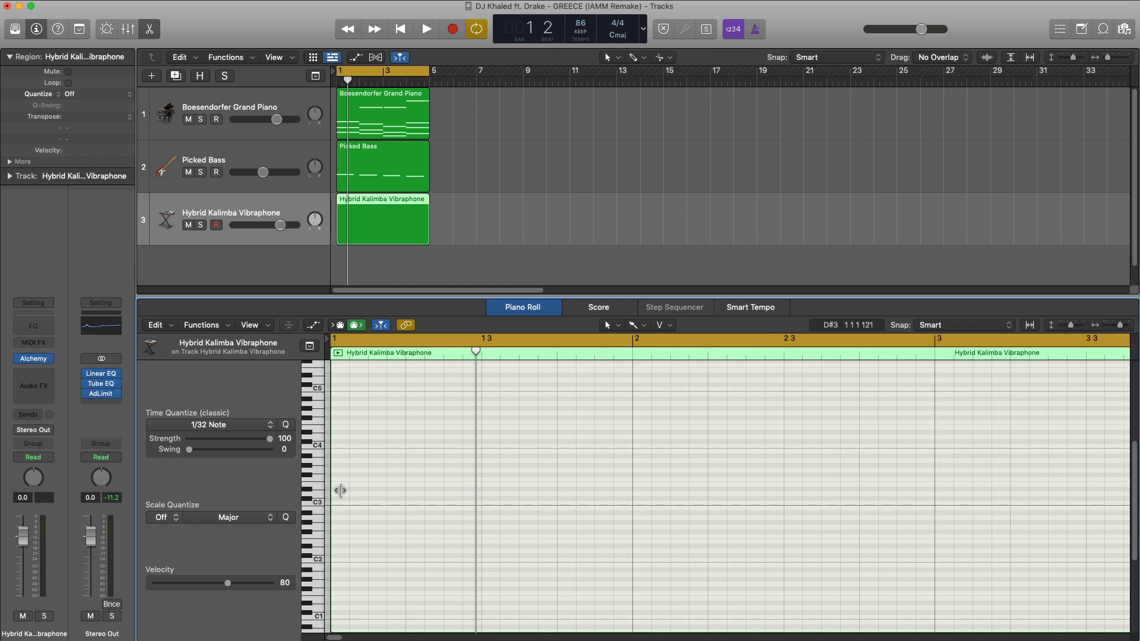
pyautogui.click(335, 495)
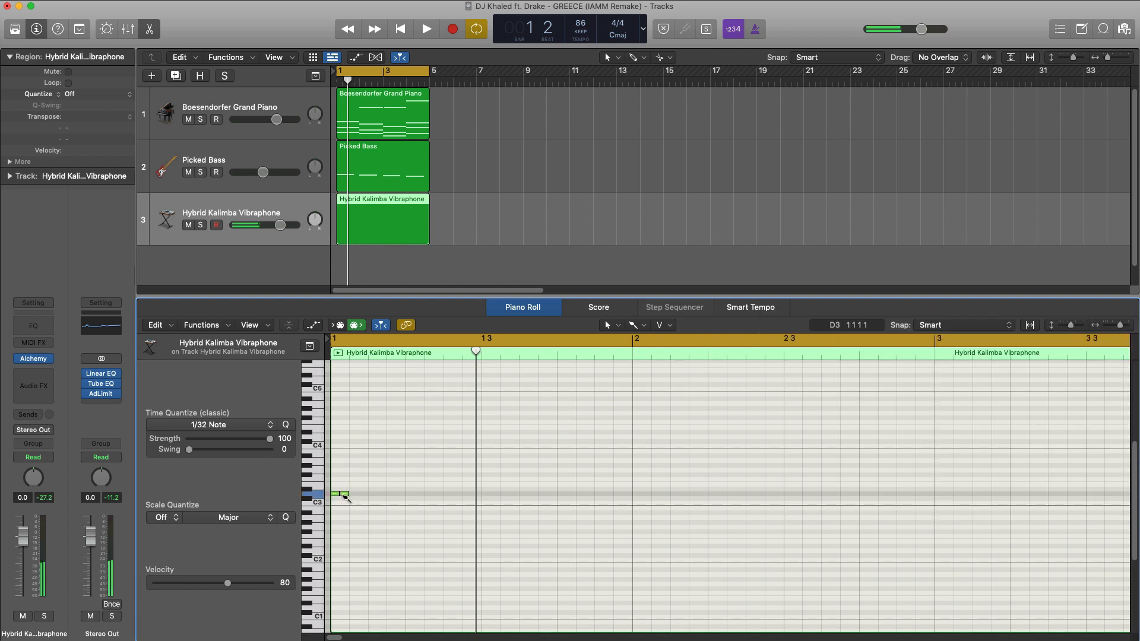
pyautogui.moveTo(345, 497); pyautogui.dragTo(347, 482)
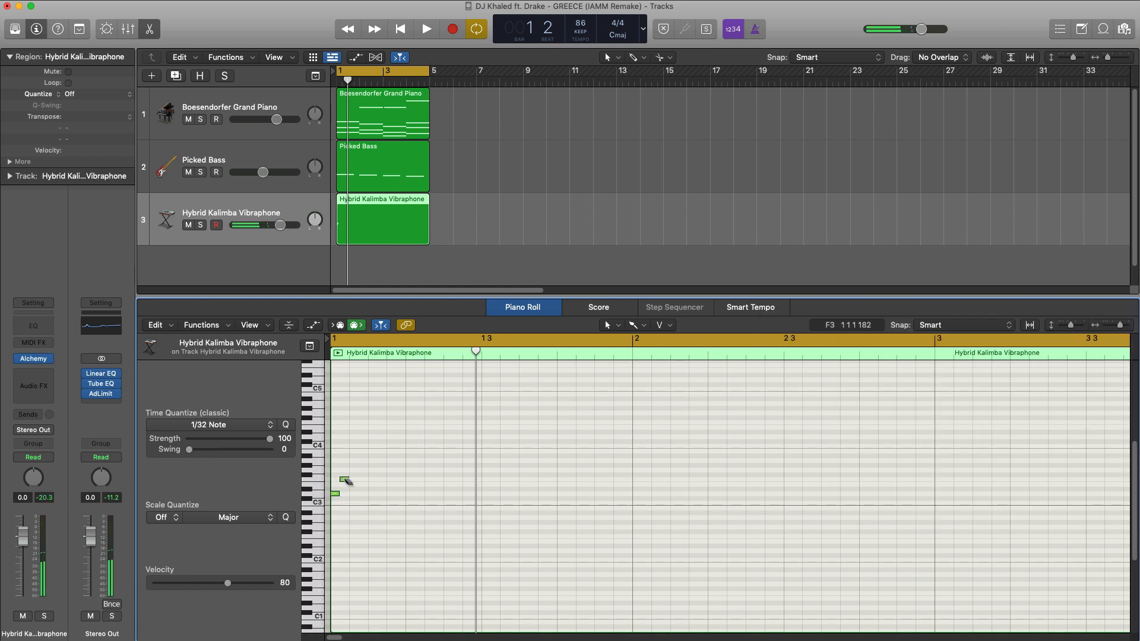
pyautogui.press('space')
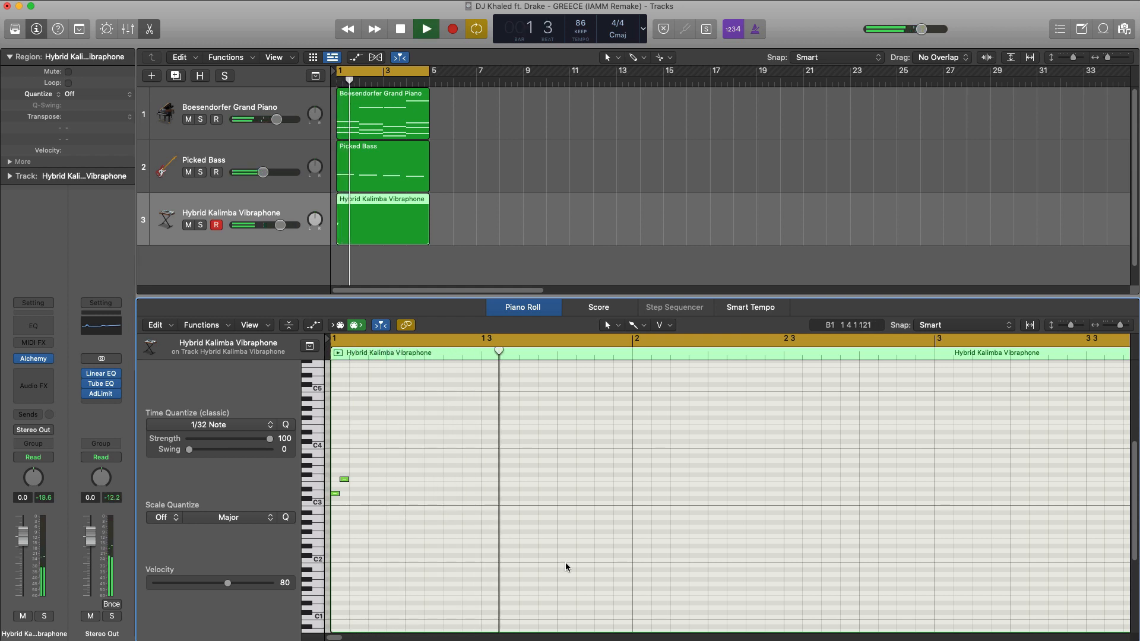
pyautogui.press('space')
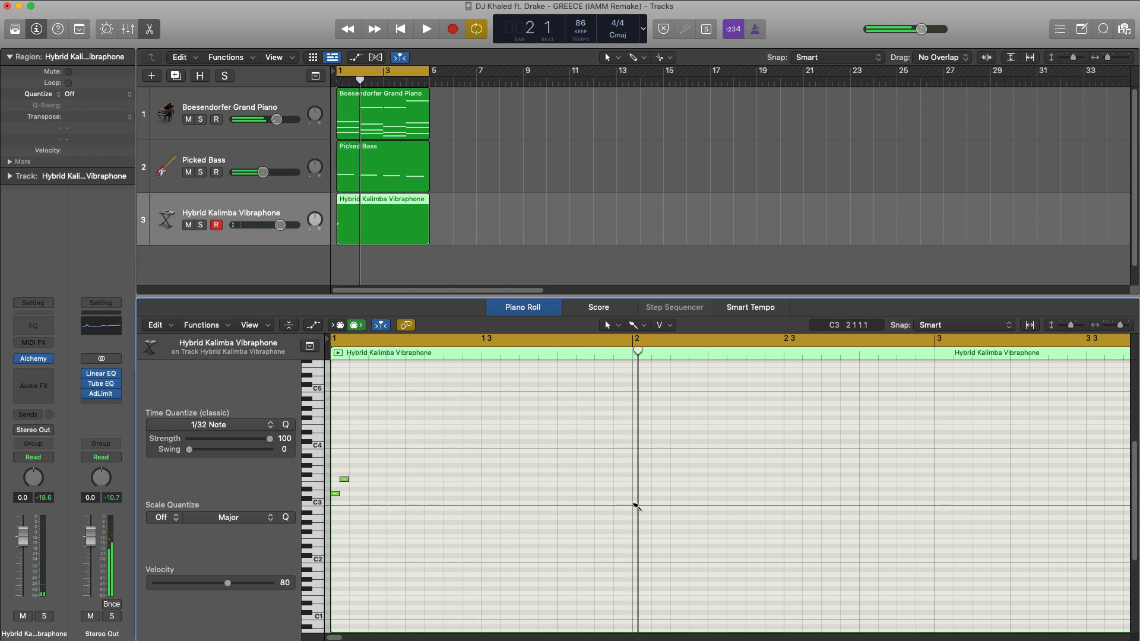
# Step: Paint short consecutive C3 and E3 notes at the start of bar 2 and play them with the other tracks
pyautogui.click(636, 504)
pyautogui.click(645, 484)
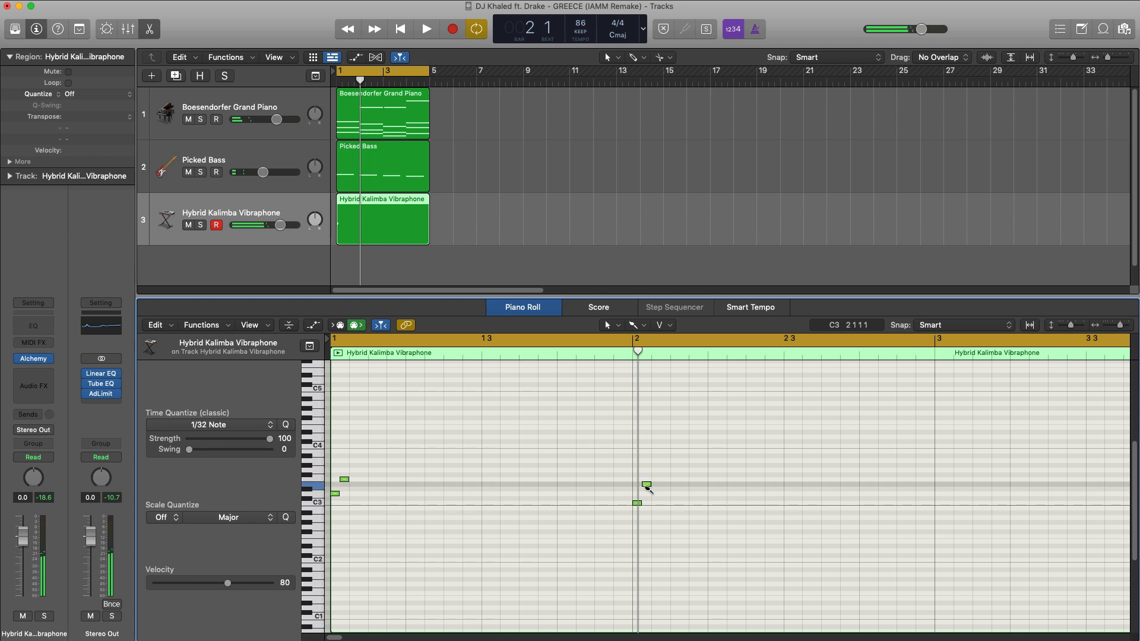
pyautogui.press('space')
pyautogui.keyDown('ctrl'); pyautogui.keyDown('alt'); pyautogui.click(646, 505); pyautogui.keyUp('alt'); pyautogui.keyUp('ctrl')
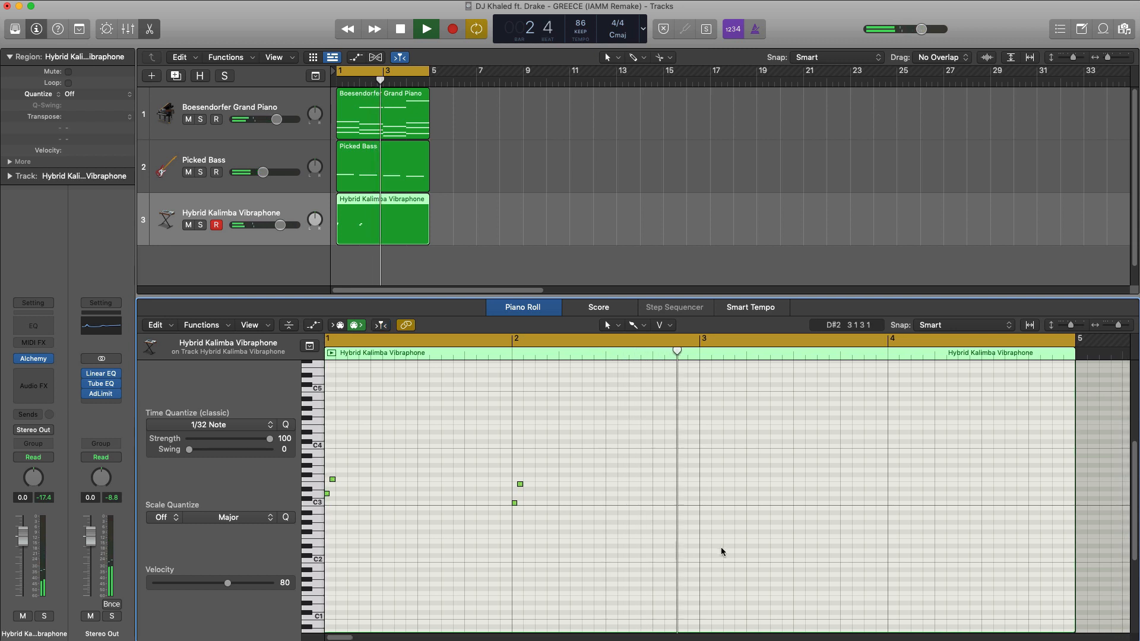
pyautogui.press('space')
# Step: Quantize the four notes in bars 1 and 2 to 1/32 Triplet (1/48) and play the result
pyautogui.moveTo(590, 508); pyautogui.dragTo(326, 457)
pyautogui.click(196, 428)
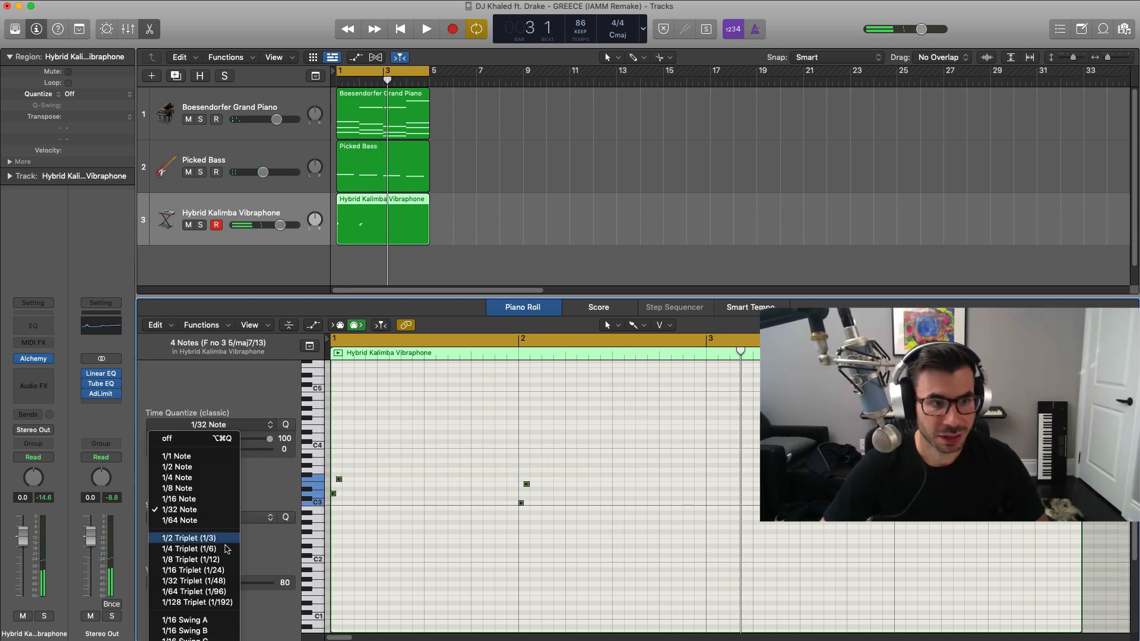
pyautogui.click(193, 580)
pyautogui.press('space')
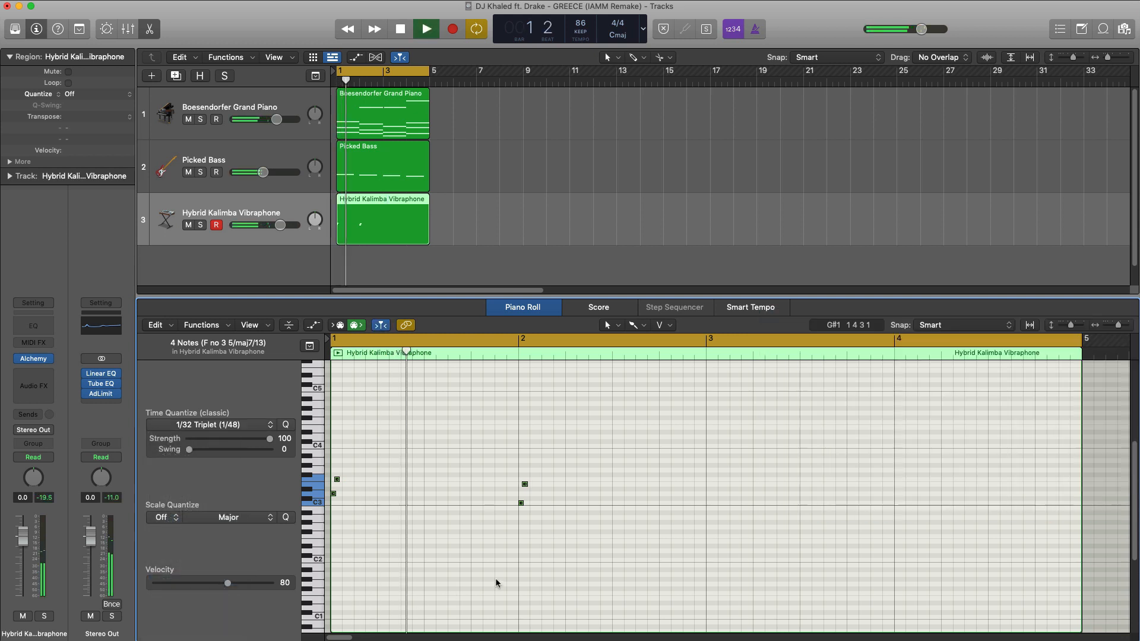
# Step: Paint short consecutive A#2 and D3 notes at the start of bar 3 and play the part
pyautogui.hscroll(5, 501, 571)
pyautogui.hscroll(-3, 501, 571)
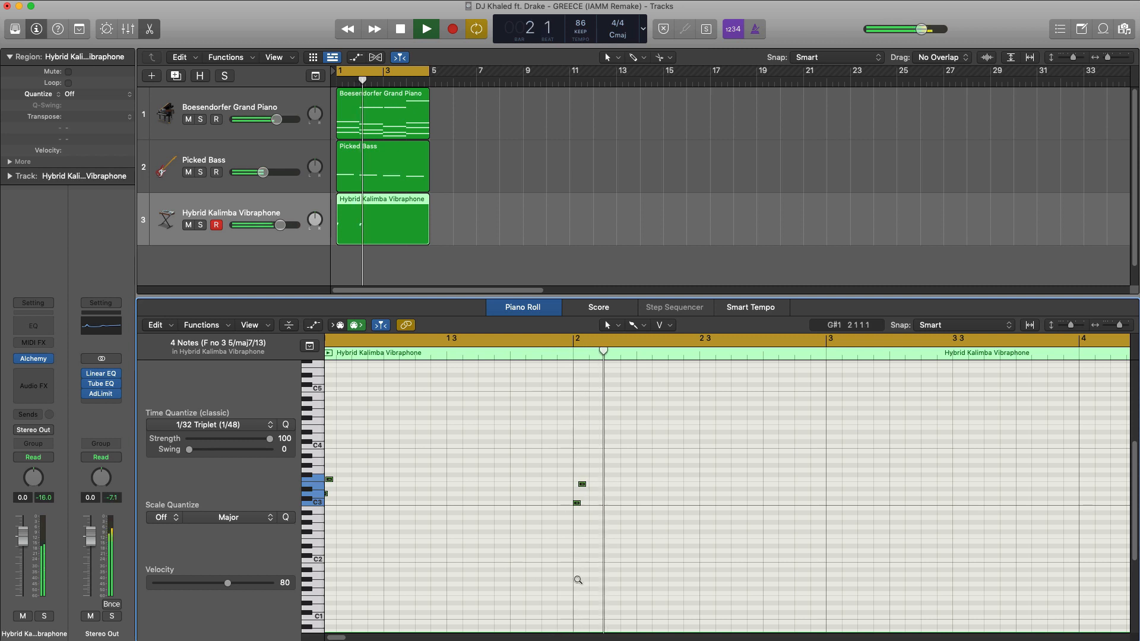
pyautogui.press('space')
pyautogui.keyDown('super'); pyautogui.click(828, 512); pyautogui.keyUp('super')
pyautogui.keyDown('super'); pyautogui.click(834, 503); pyautogui.keyUp('super')
pyautogui.keyDown('super'); pyautogui.click(833, 502); pyautogui.keyUp('super')
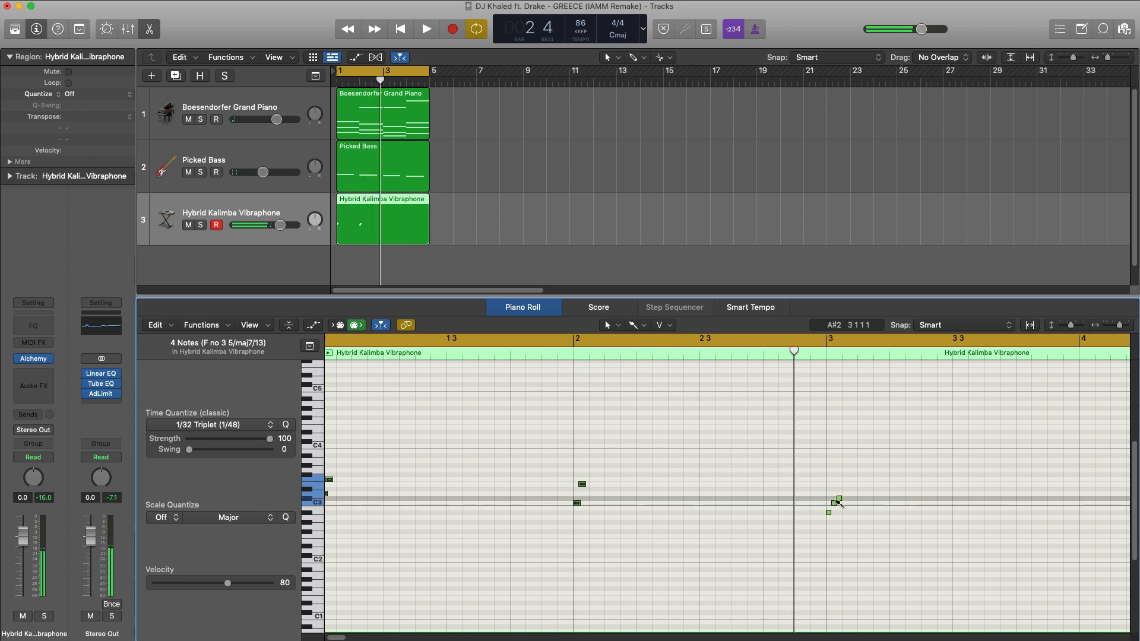
pyautogui.keyDown('super'); pyautogui.click(833, 493); pyautogui.keyUp('super')
pyautogui.click(844, 512)
pyautogui.press('space')
pyautogui.press('z')
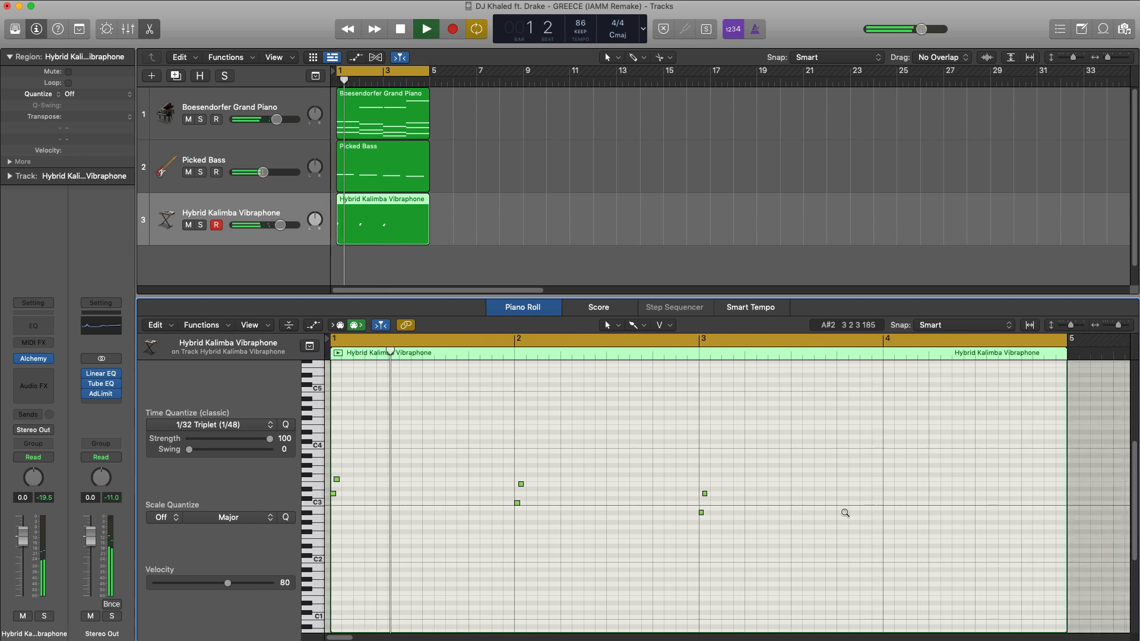
# Step: Paint short consecutive C#3 and E3 notes at the start of bar 4 and listen to the four-bar loop
pyautogui.hscroll(2, 843, 510)
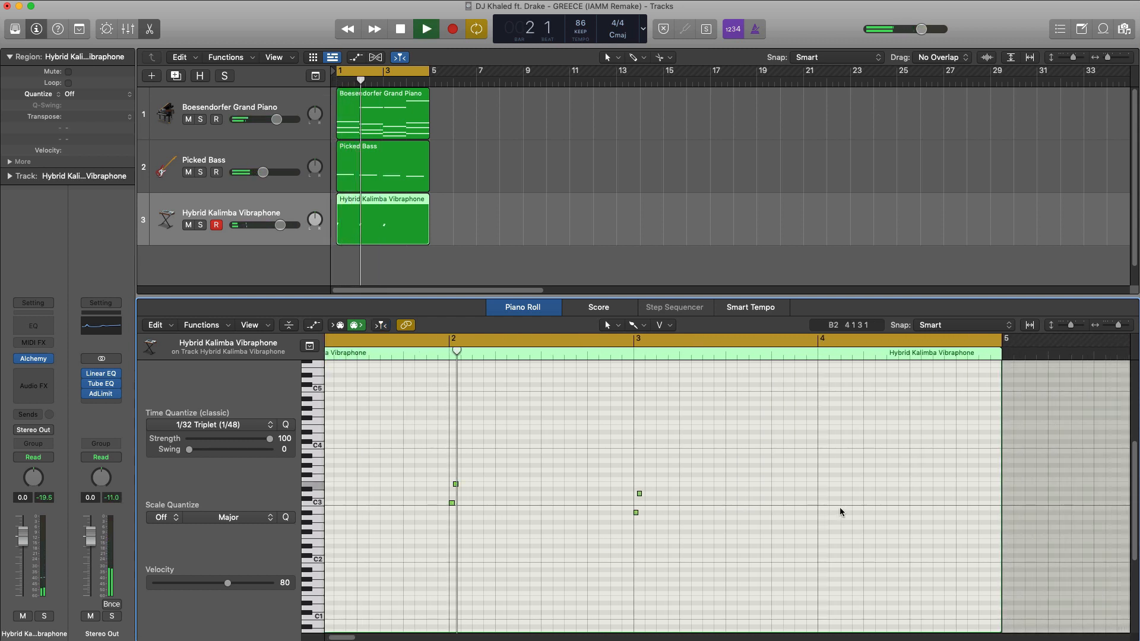
pyautogui.scroll(5, 838, 506)
pyautogui.hscroll(3, 833, 506)
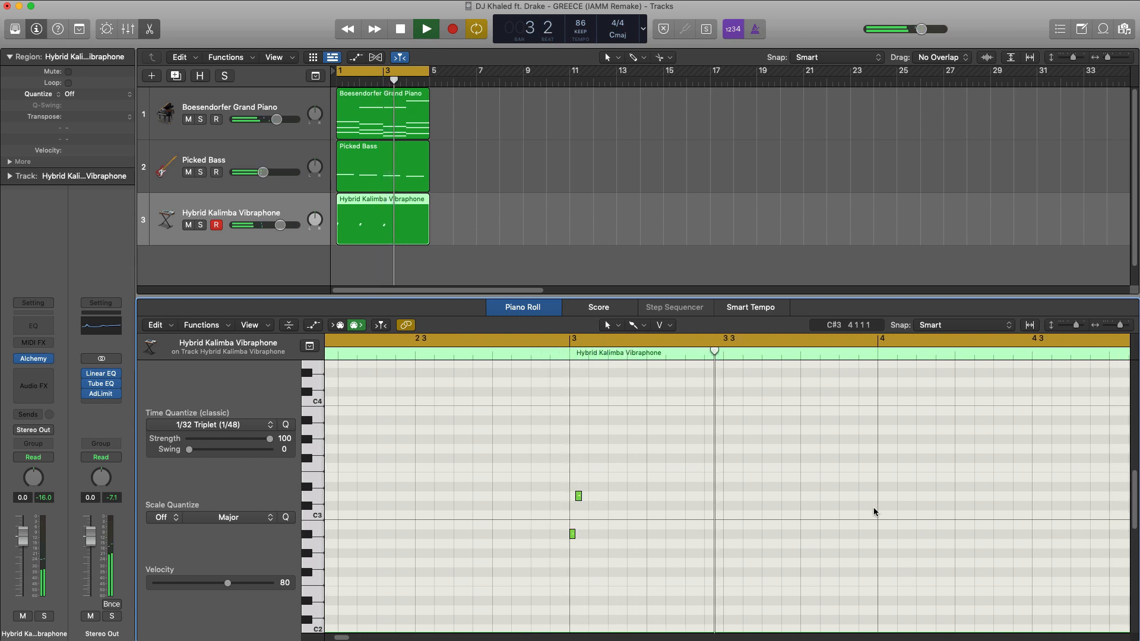
pyautogui.moveTo(883, 506); pyautogui.dragTo(890, 507)
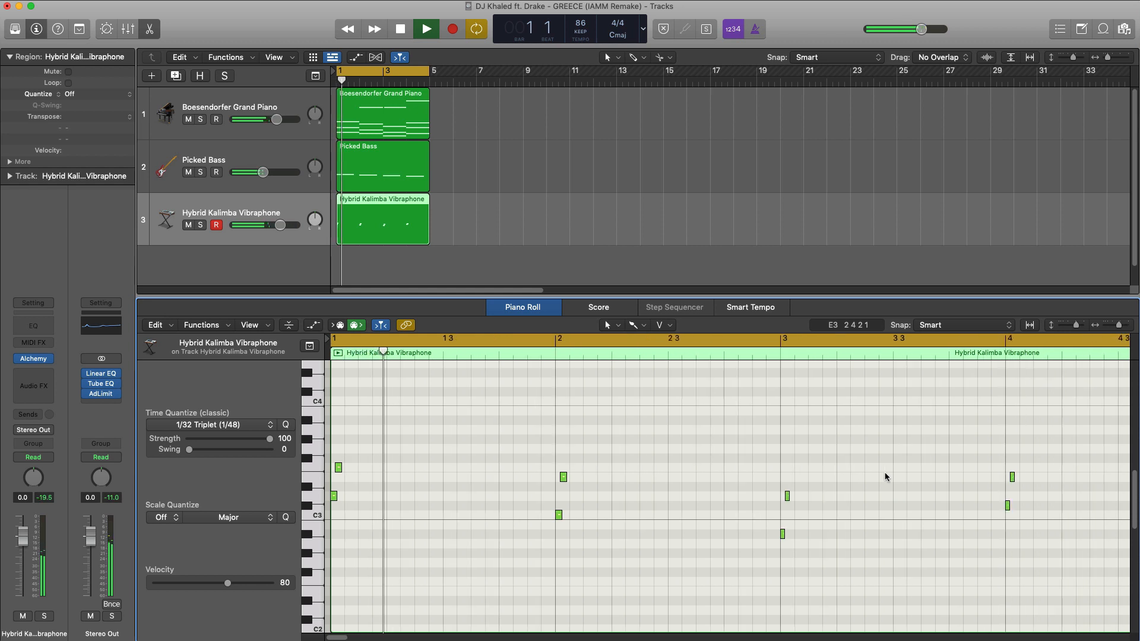
pyautogui.keyDown('ctrl'); pyautogui.keyDown('alt'); pyautogui.click(883, 478); pyautogui.keyUp('alt'); pyautogui.keyUp('ctrl')
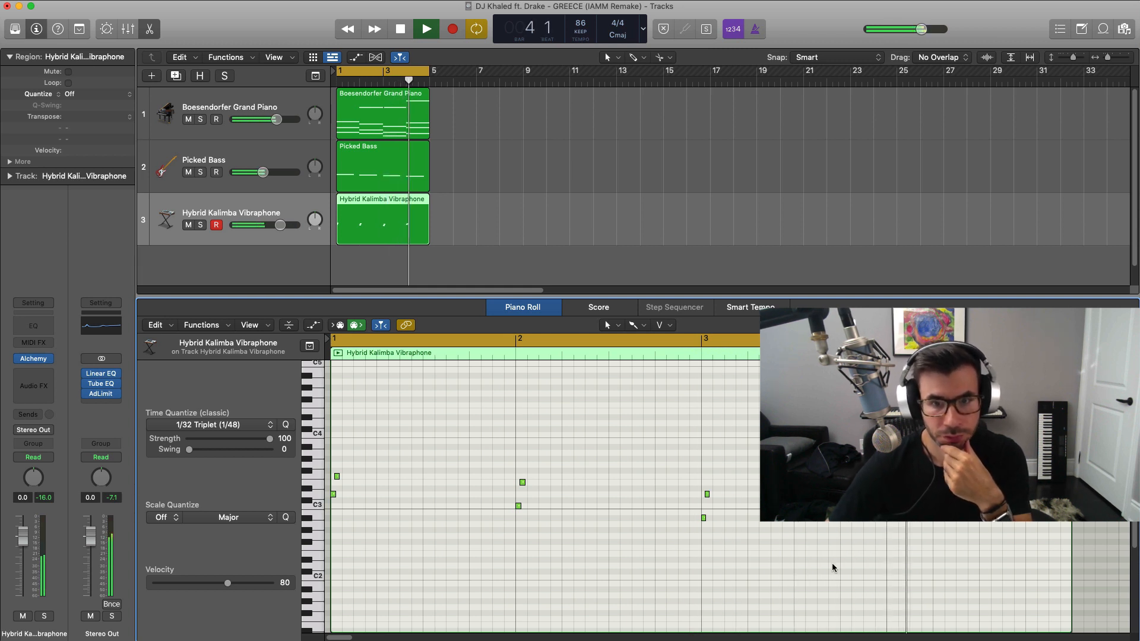
pyautogui.press('space')
# Step: Audition Alchemy's performance snapshots during playback and set the kalimba vibraphone to Slow Vibrato
pyautogui.moveTo(51, 360)
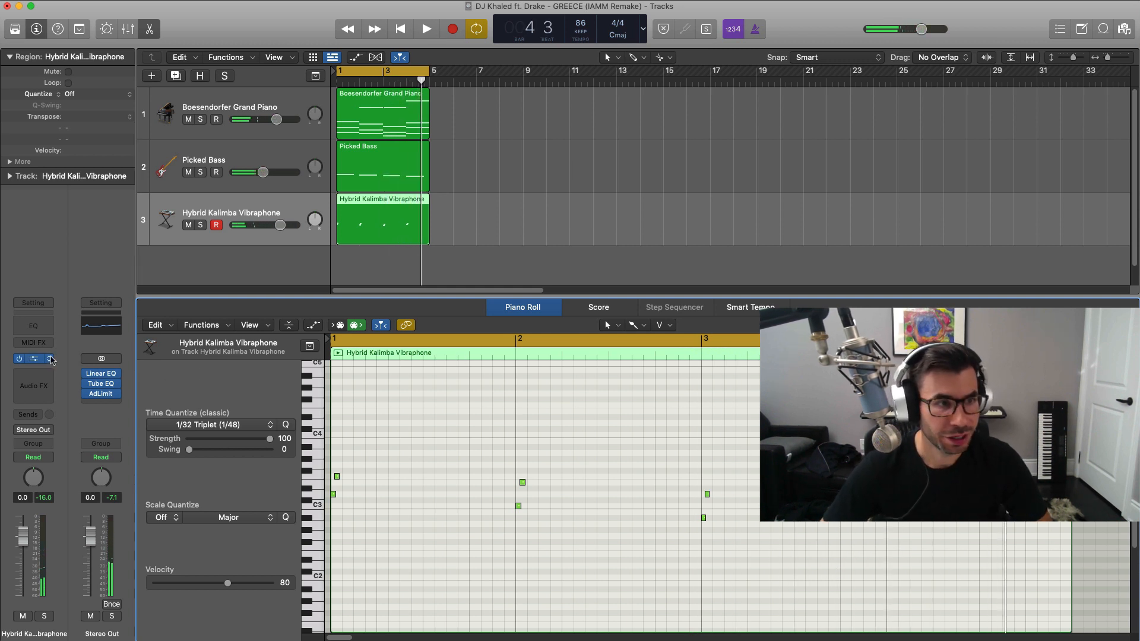
pyautogui.click(34, 360)
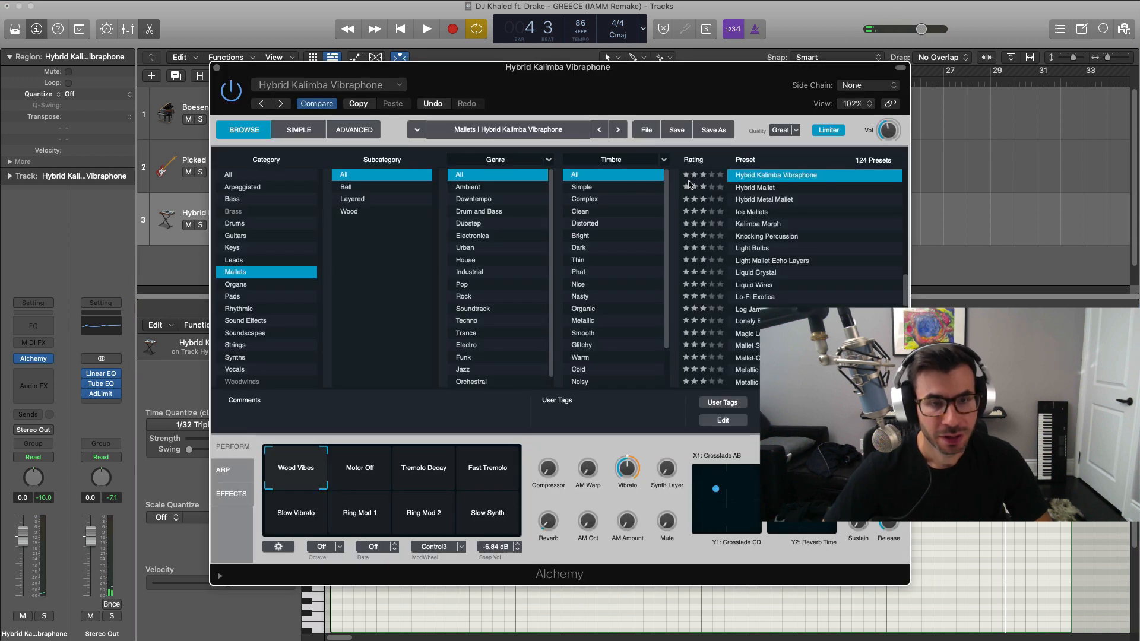
pyautogui.moveTo(660, 68)
pyautogui.mouseDown()
pyautogui.moveTo(692, 77)
pyautogui.moveTo(672, 62)
pyautogui.mouseUp()
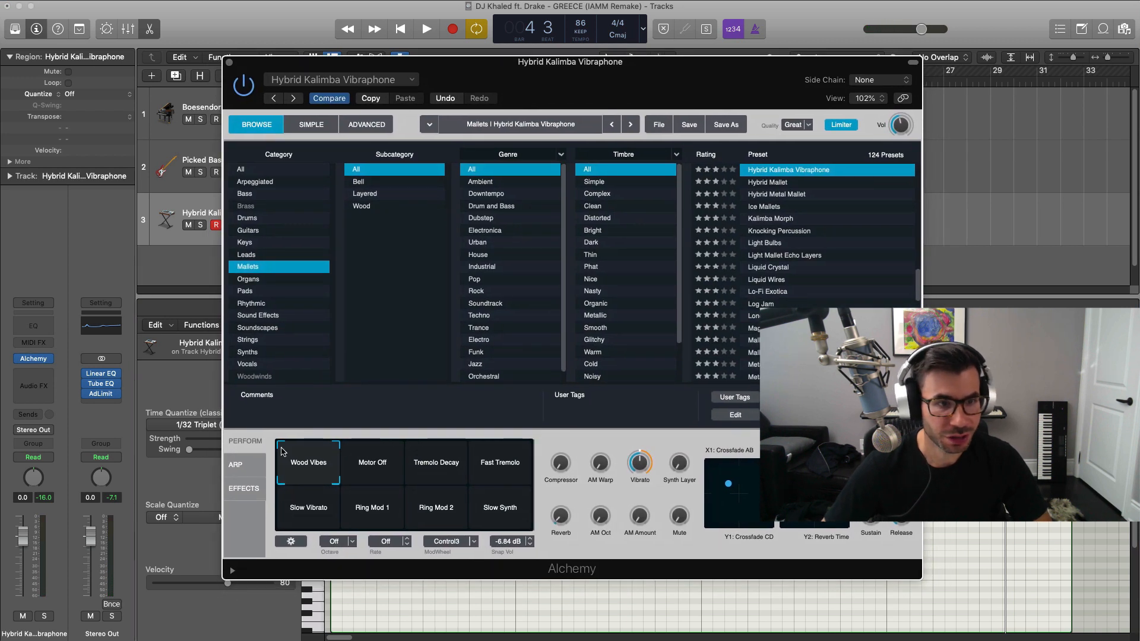
pyautogui.moveTo(324, 448); pyautogui.dragTo(450, 442)
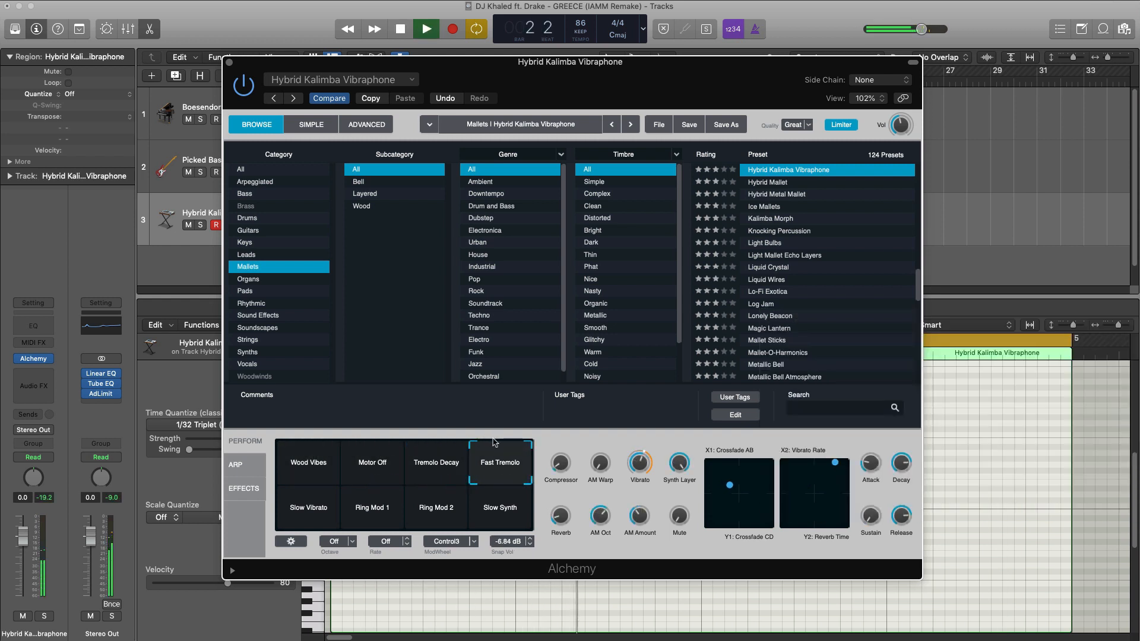
pyautogui.moveTo(497, 447); pyautogui.dragTo(232, 519)
pyautogui.press('space')
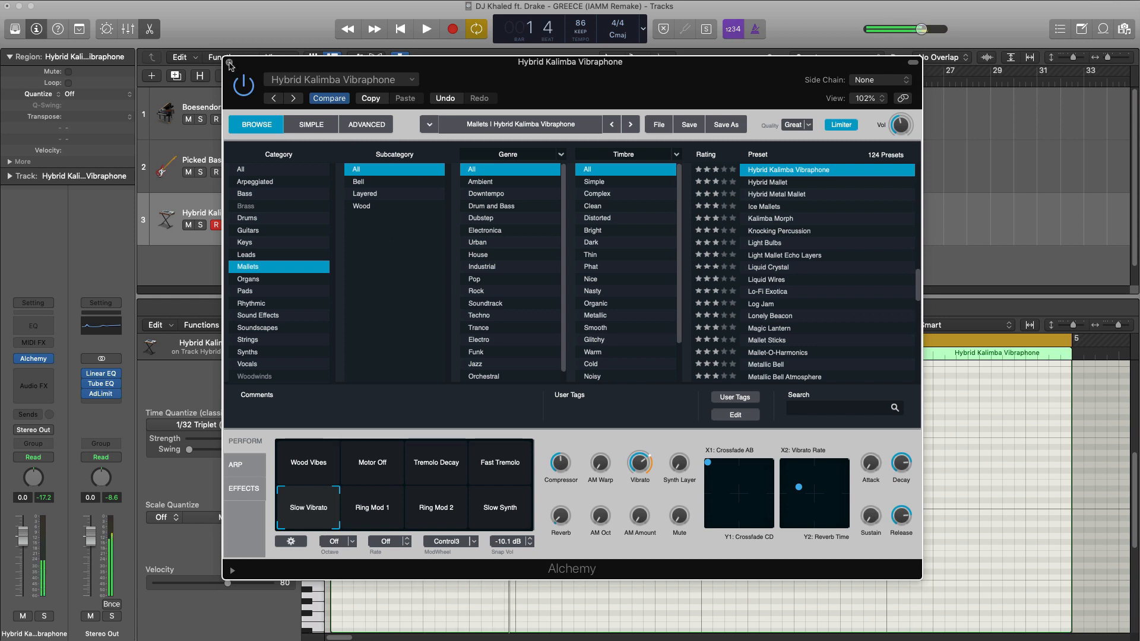
pyautogui.click(230, 62)
# Step: Add an Echo effect to the kalimba vibraphone with a 1/4 note delay, 100% dry and 32% wet
pyautogui.click(33, 373)
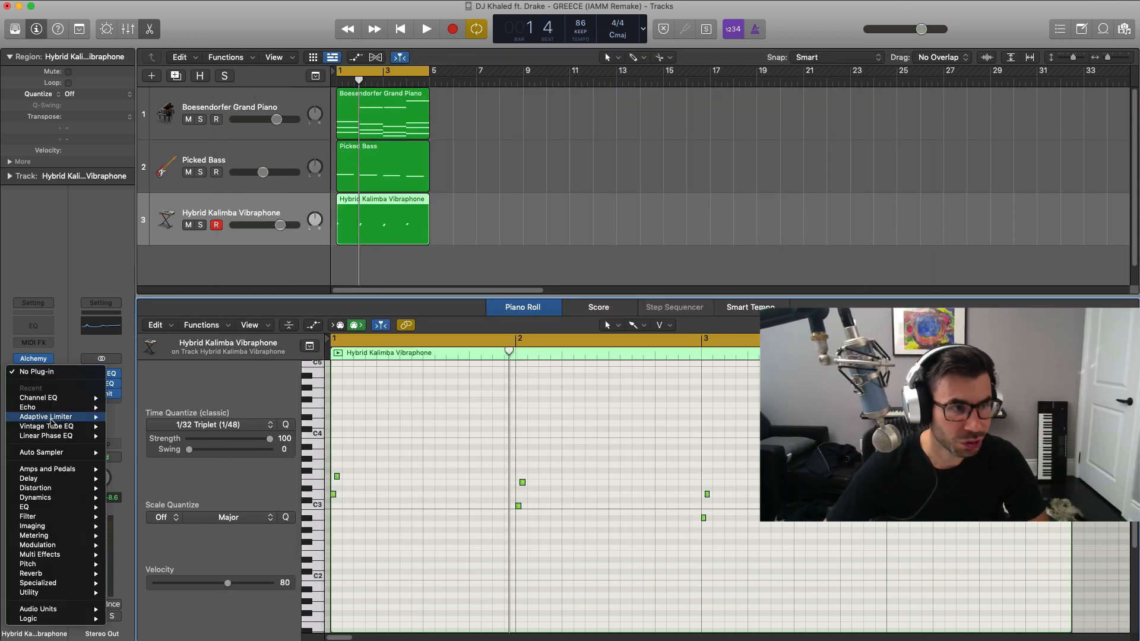
pyautogui.moveTo(35, 407)
pyautogui.click(128, 417)
pyautogui.press('space')
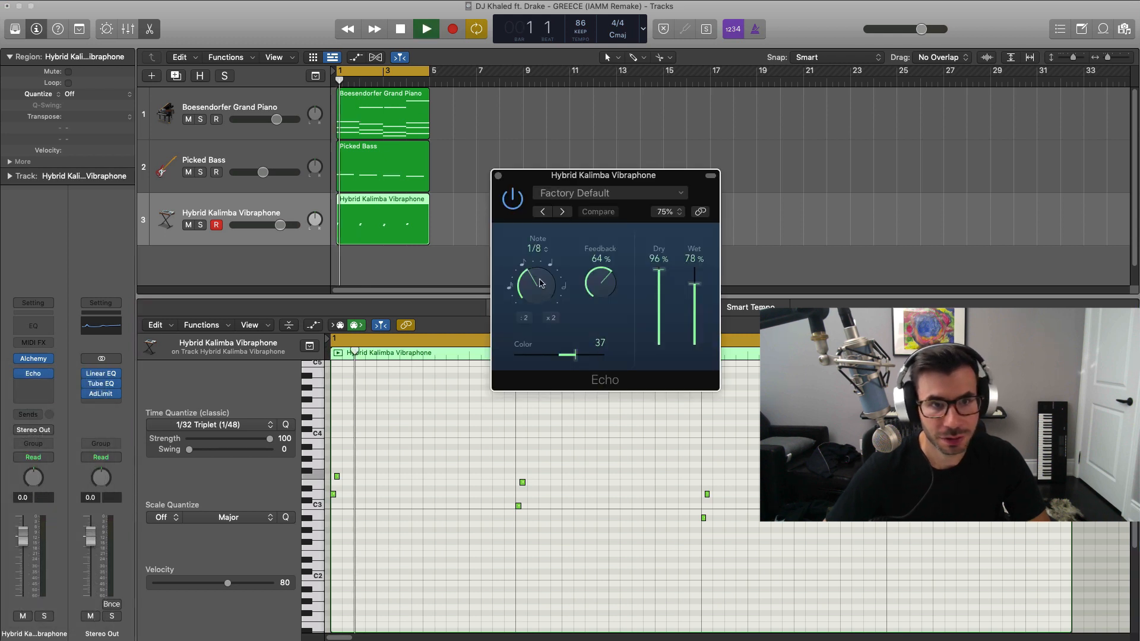
pyautogui.moveTo(541, 283); pyautogui.dragTo(542, 267)
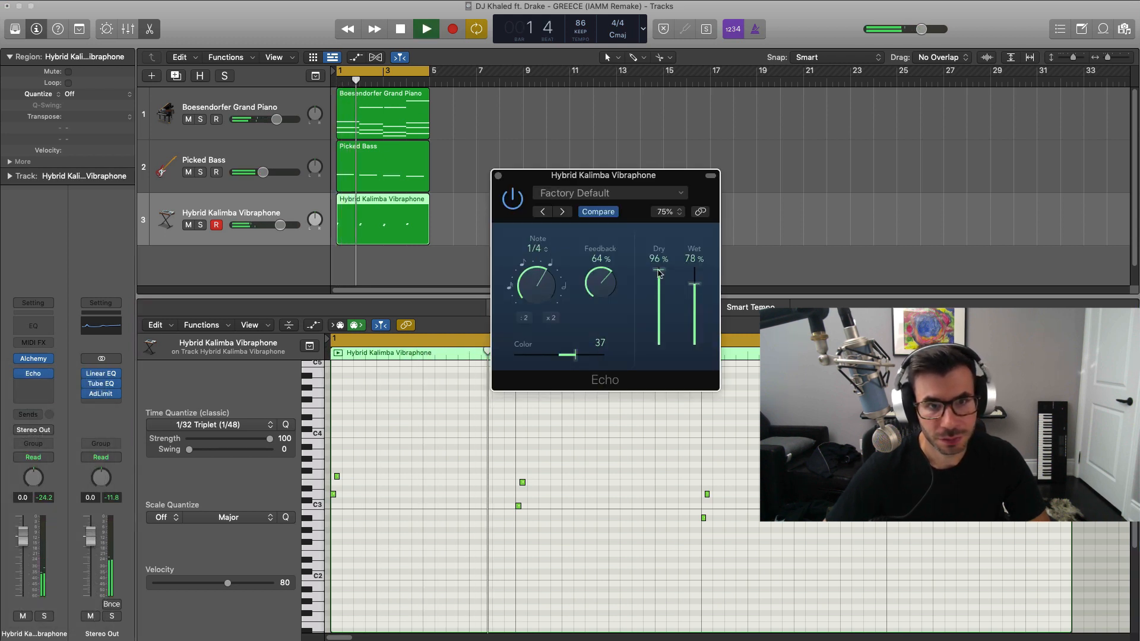
pyautogui.moveTo(657, 271); pyautogui.dragTo(692, 320)
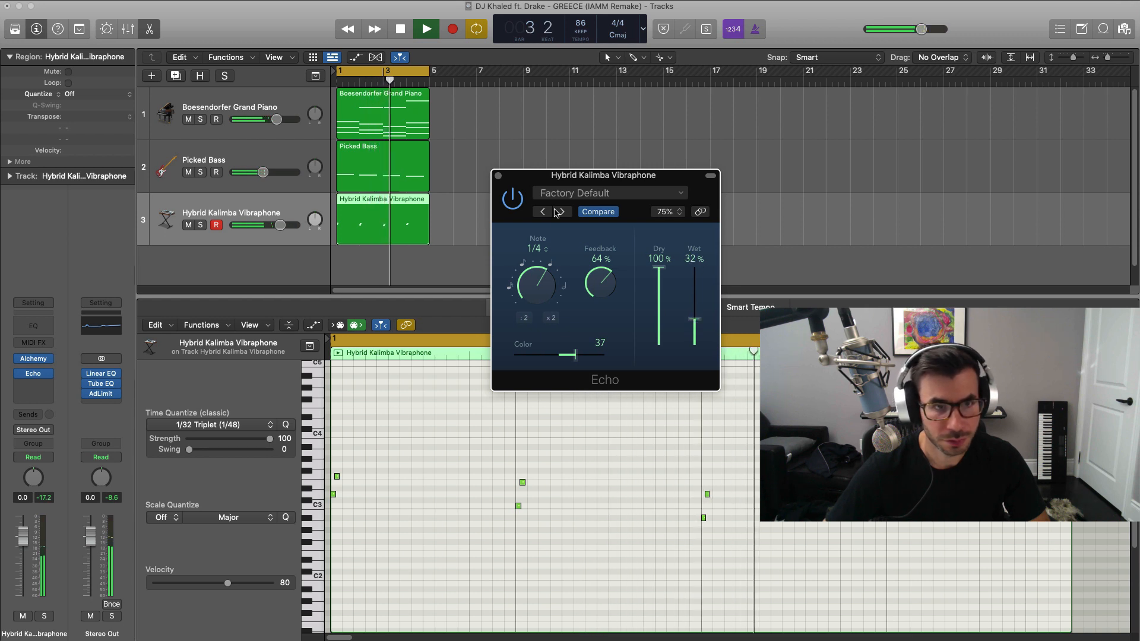
pyautogui.click(498, 176)
pyautogui.press('space')
# Step: Lower the Hybrid Kalimba Vibraphone track volume to -14.8 dB and check the balance in playback
pyautogui.moveTo(278, 225); pyautogui.dragTo(253, 229)
pyautogui.press('space')
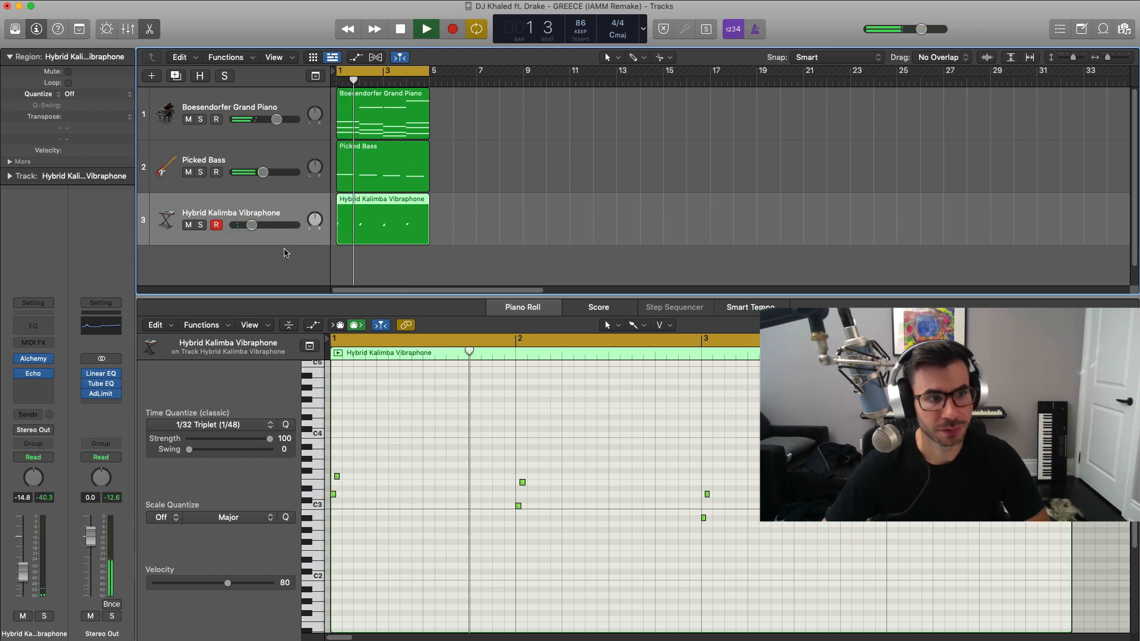
pyautogui.press('space')
# Step: Add a stereo Space Designer reverb to the kalimba vibraphone and lower its wet level to -17.0 dB
pyautogui.click(36, 383)
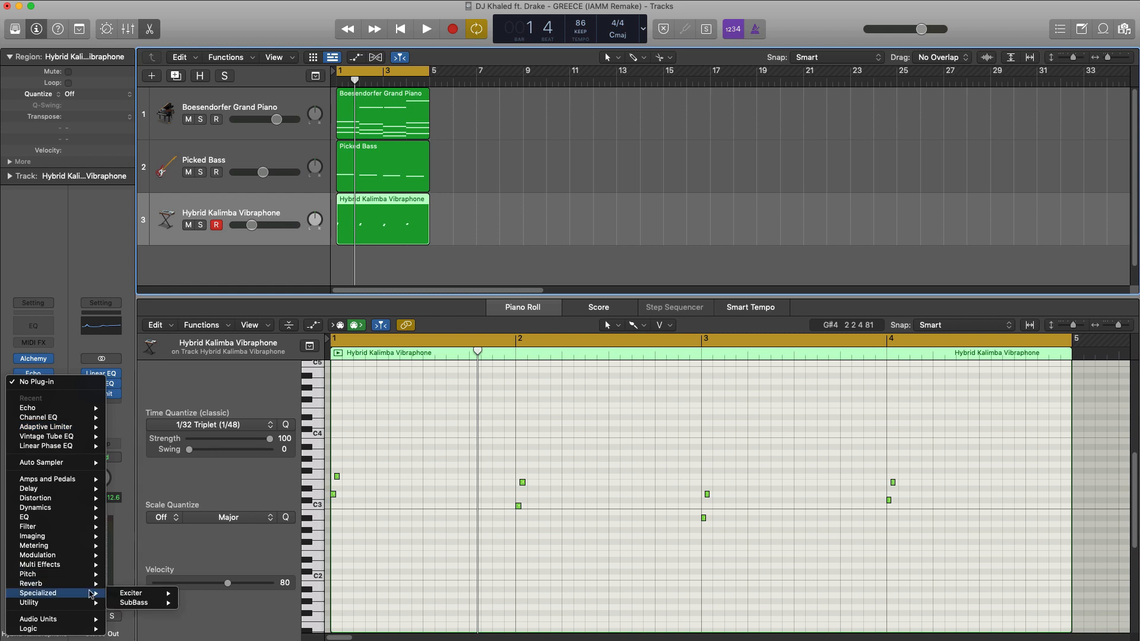
pyautogui.moveTo(89, 584)
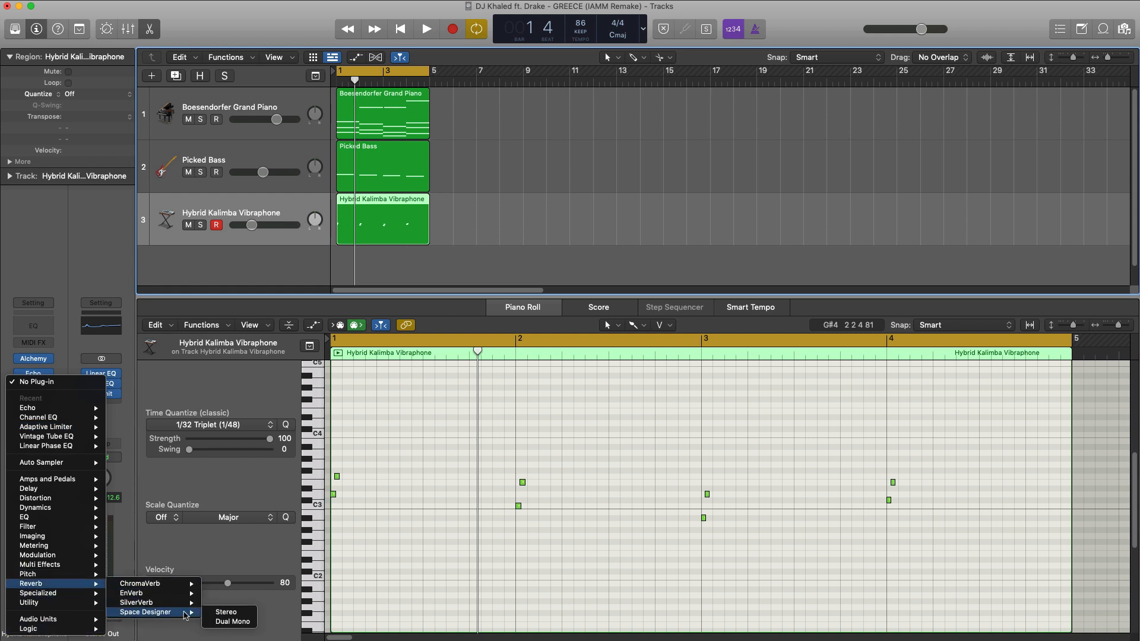
pyautogui.click(213, 613)
pyautogui.press('space')
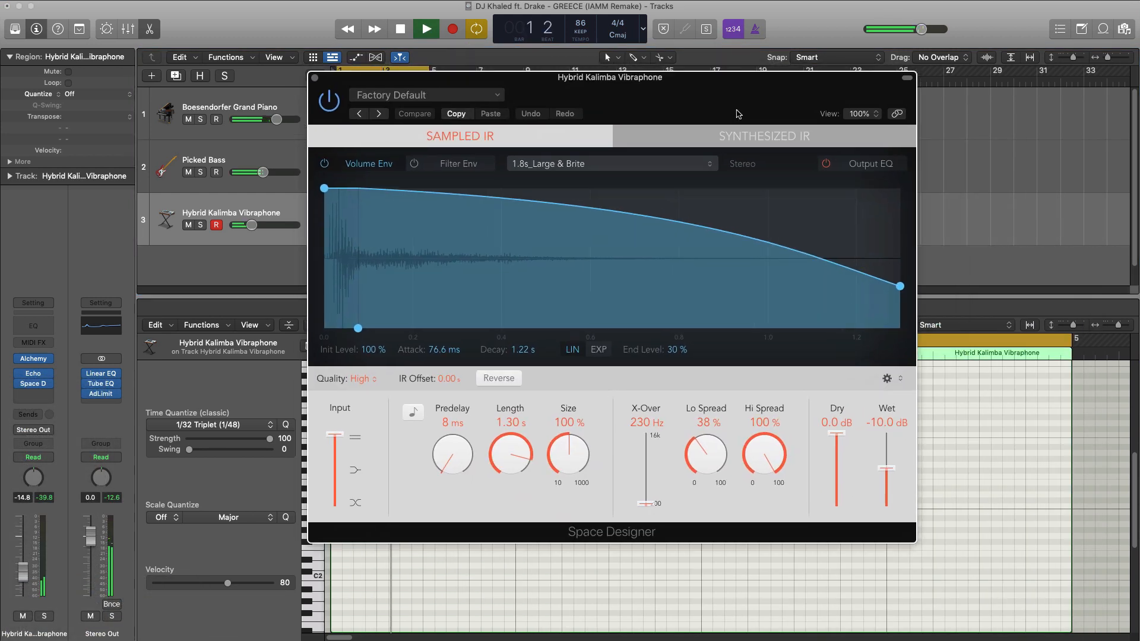
pyautogui.moveTo(737, 114); pyautogui.dragTo(741, 119)
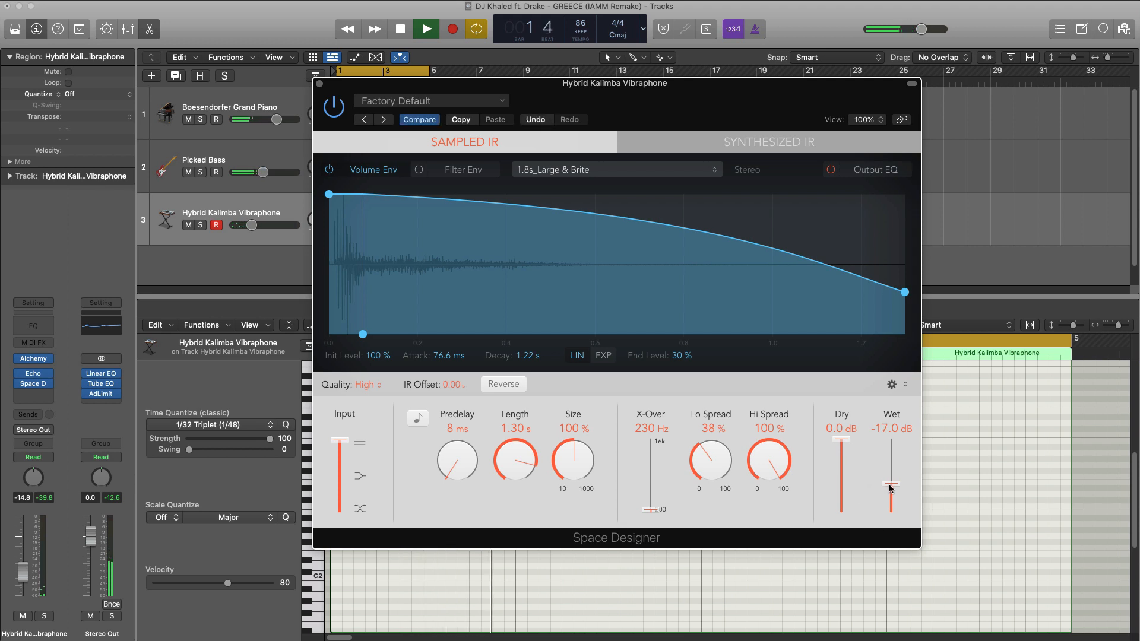
pyautogui.click(320, 86)
pyautogui.press('space')
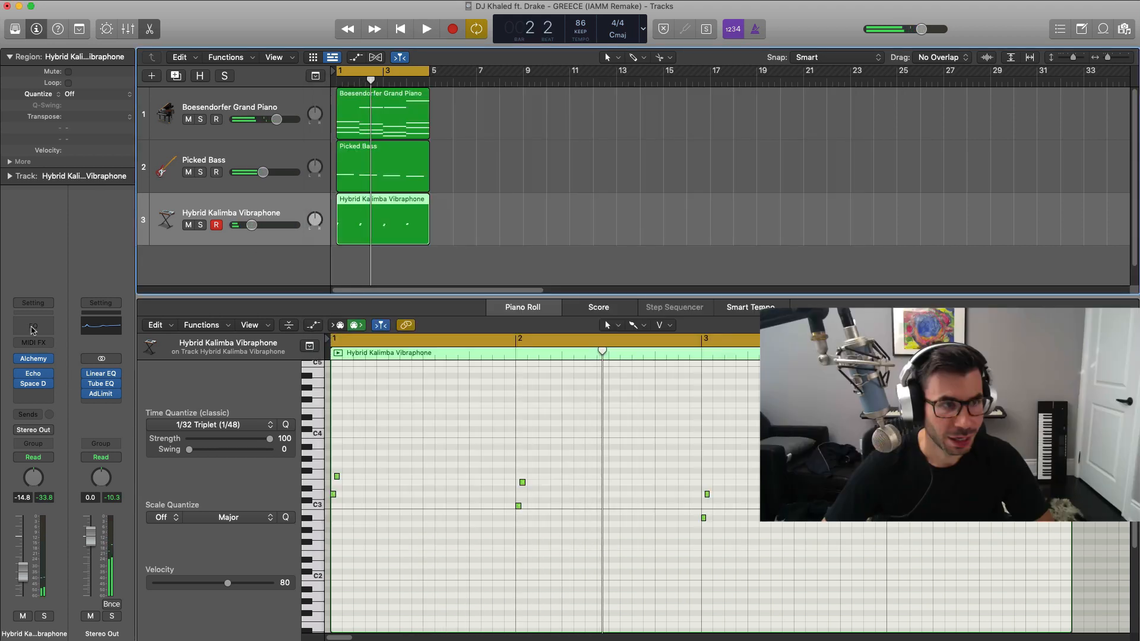
# Step: Add a Channel EQ high cut at about 1220 Hz, 24 dB/Oct, to the kalimba vibraphone and raise its track volume to -6.2 dB
pyautogui.click(35, 323)
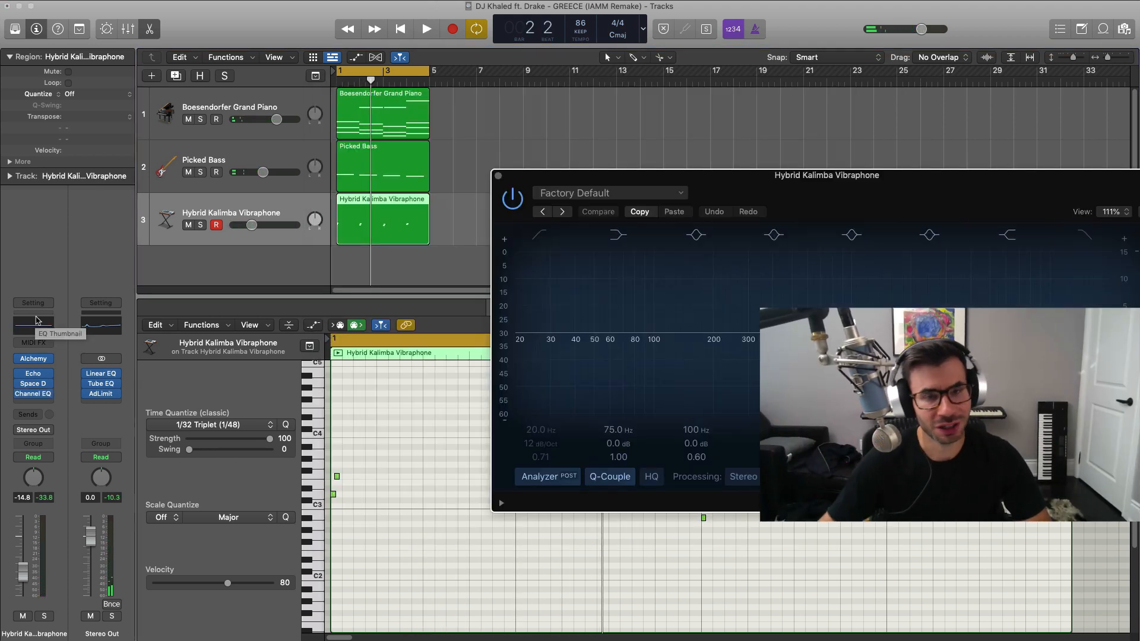
pyautogui.moveTo(926, 203); pyautogui.dragTo(739, 159)
pyautogui.press('space')
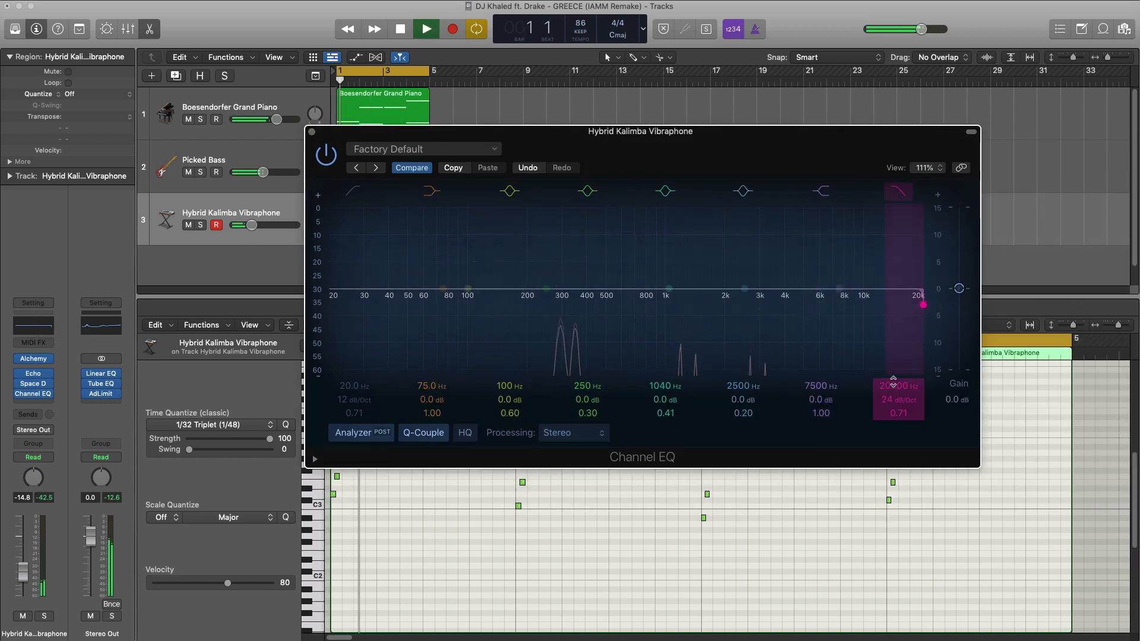
pyautogui.moveTo(918, 290); pyautogui.dragTo(687, 305)
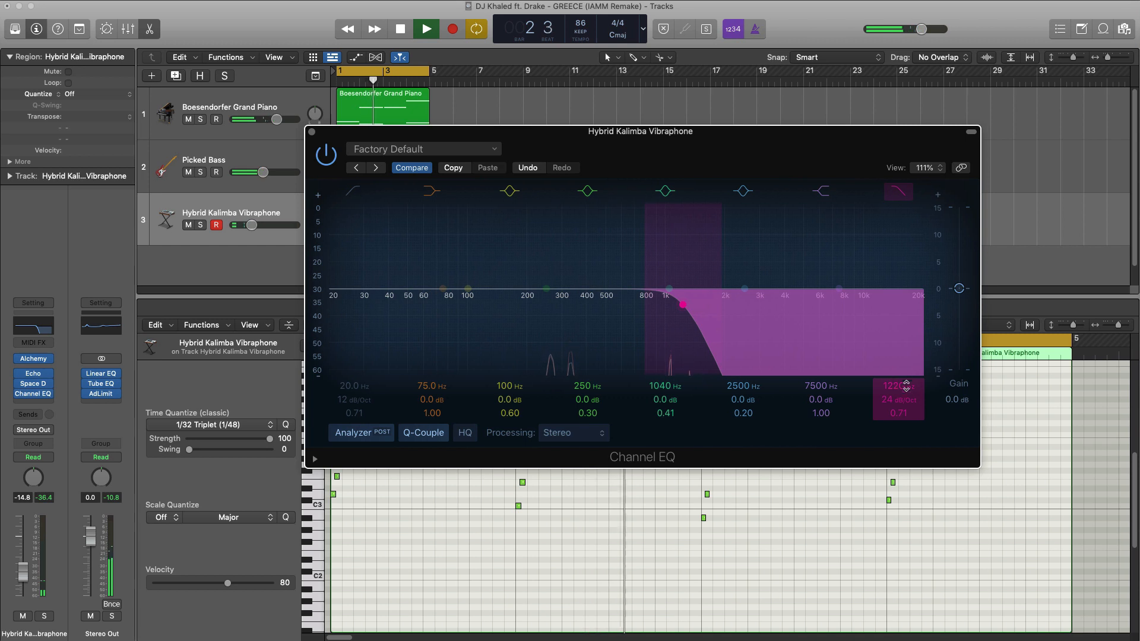
pyautogui.click(312, 131)
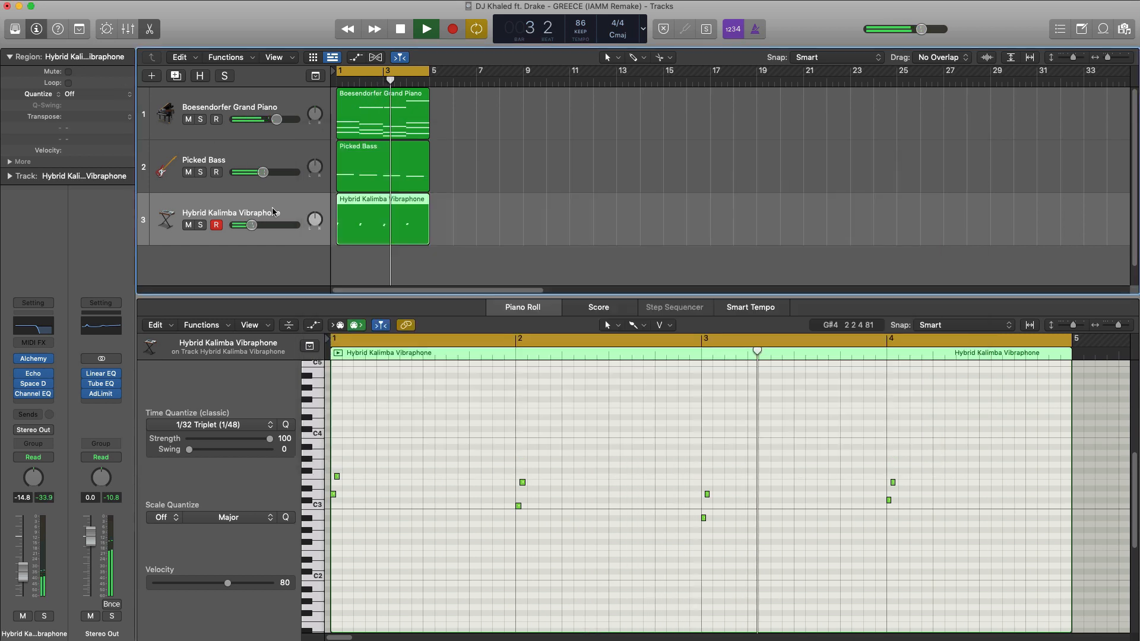
pyautogui.moveTo(260, 226); pyautogui.dragTo(267, 227)
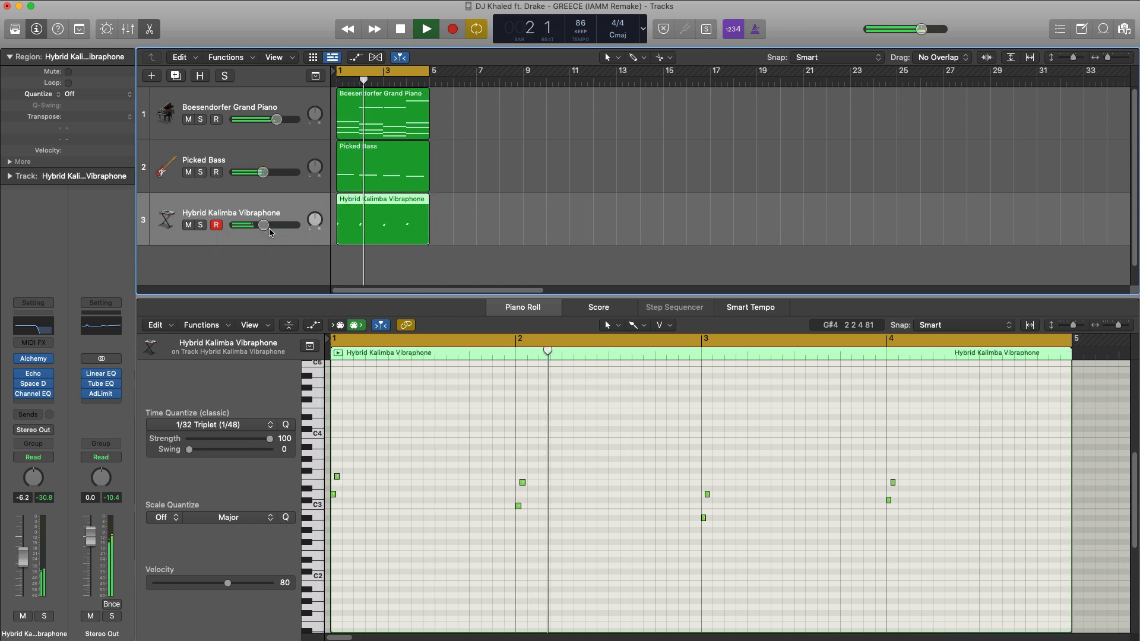
pyautogui.press('space')
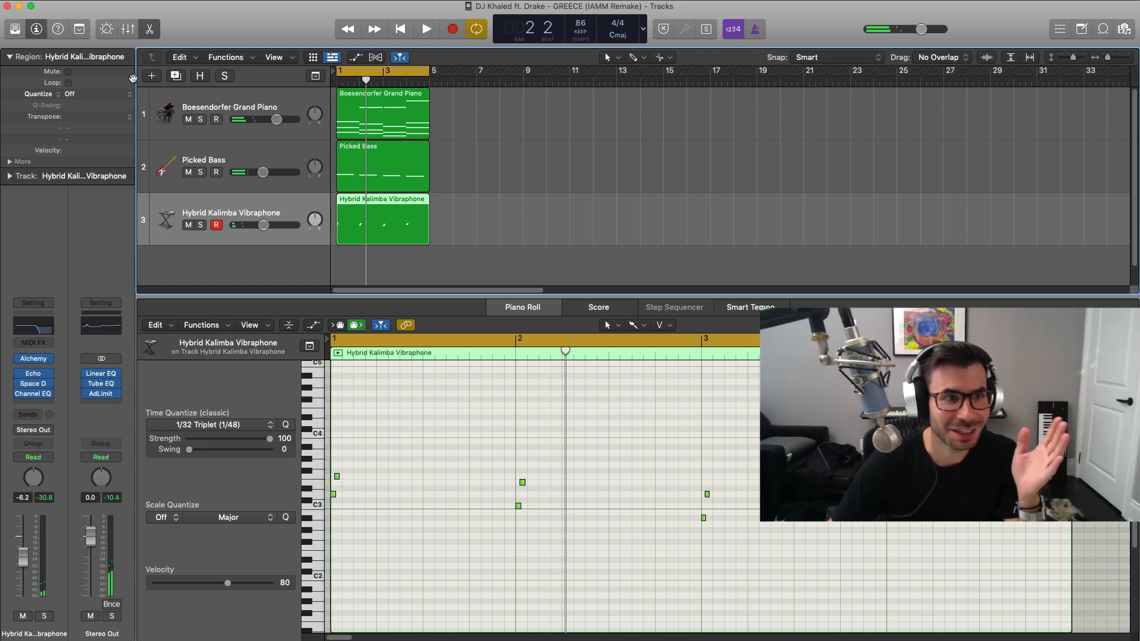
# Step: Add a new software instrument track and create an empty four-bar region on it starting at bar 1
pyautogui.click(155, 77)
pyautogui.press('Return')
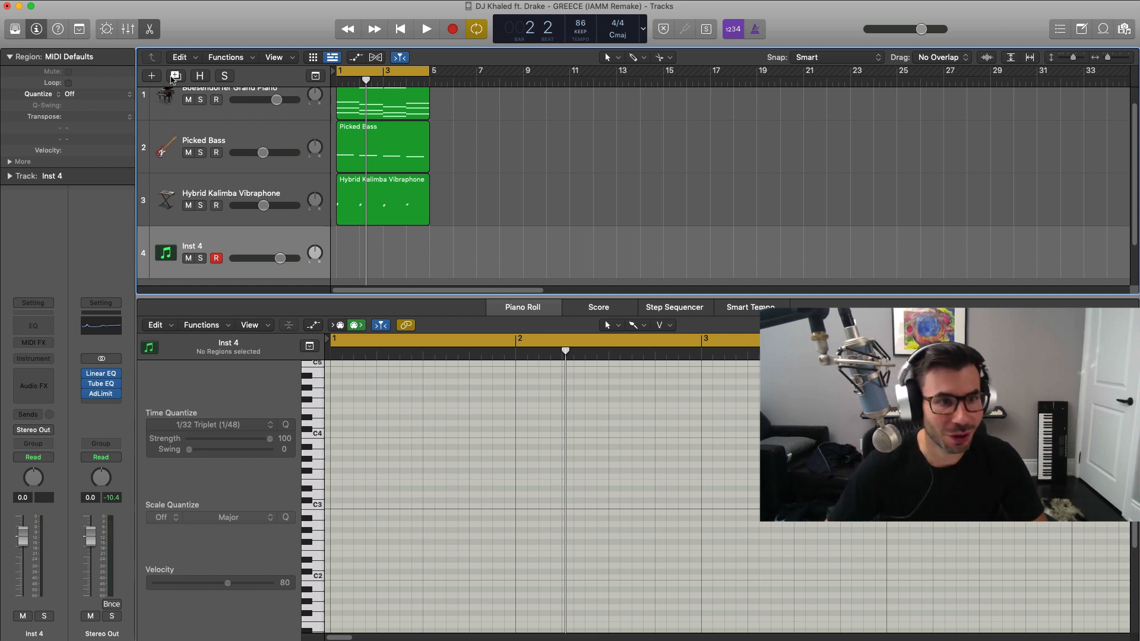
pyautogui.keyDown('super'); pyautogui.click(342, 260); pyautogui.keyUp('super')
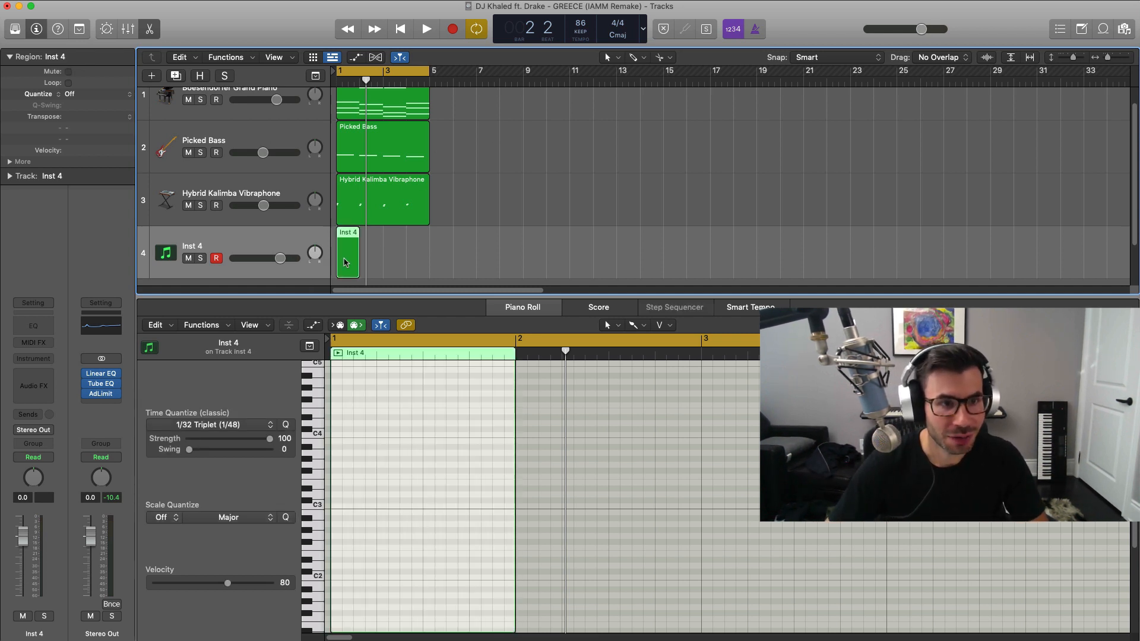
pyautogui.moveTo(355, 272); pyautogui.dragTo(428, 273)
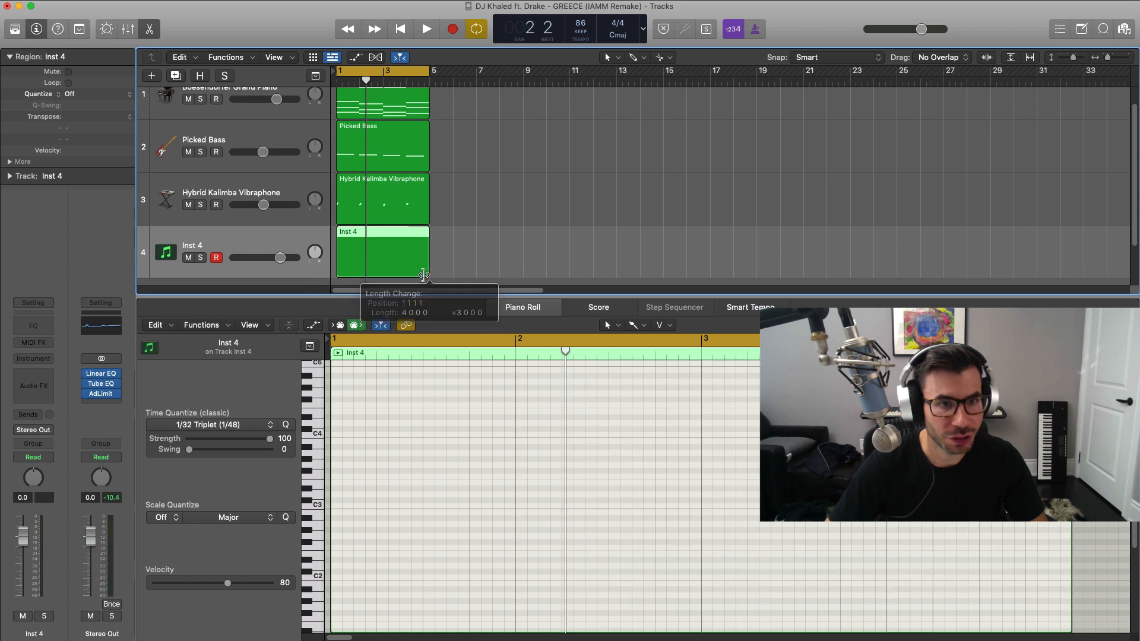
# Step: Load stereo Alchemy on the new instrument track and choose the Epic Rift preset from the Leads category
pyautogui.click(42, 359)
pyautogui.moveTo(68, 391)
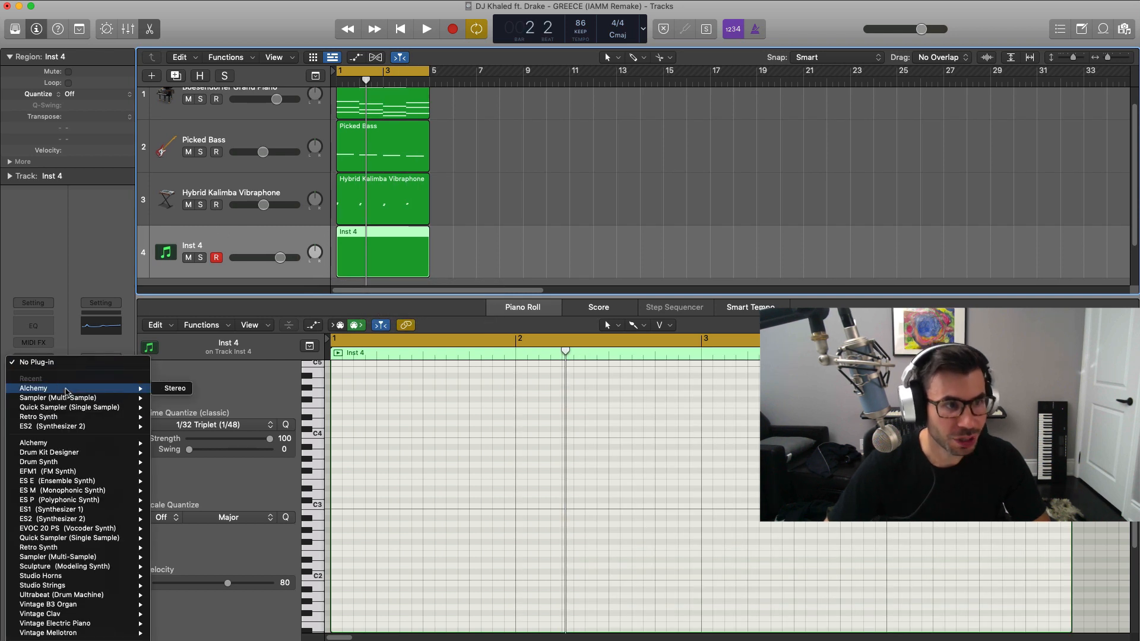
pyautogui.click(174, 388)
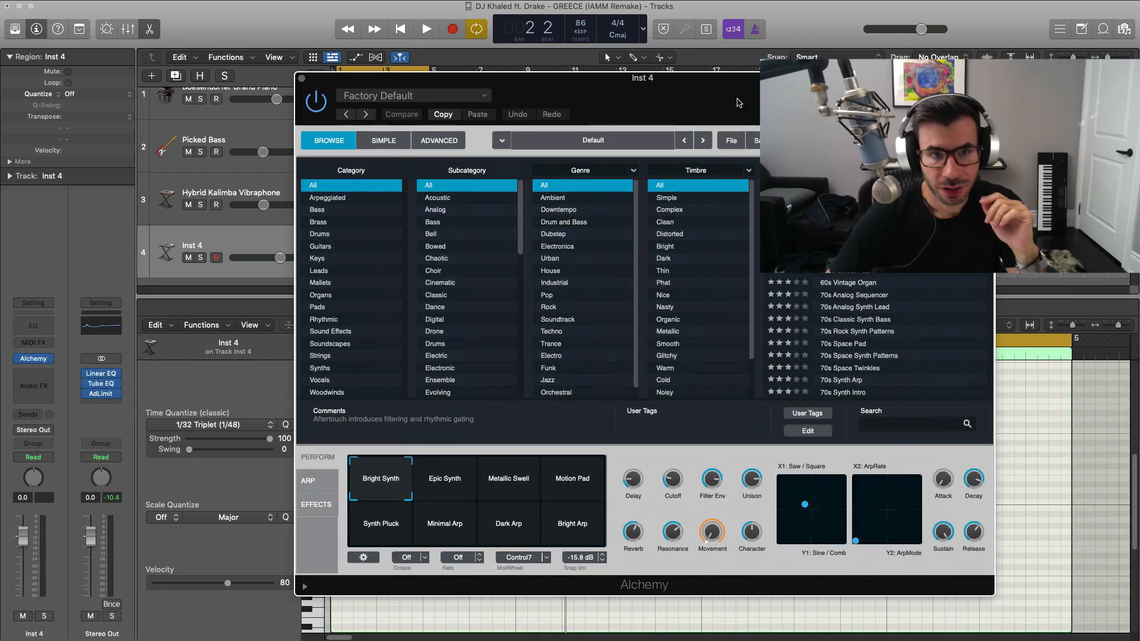
pyautogui.click(308, 273)
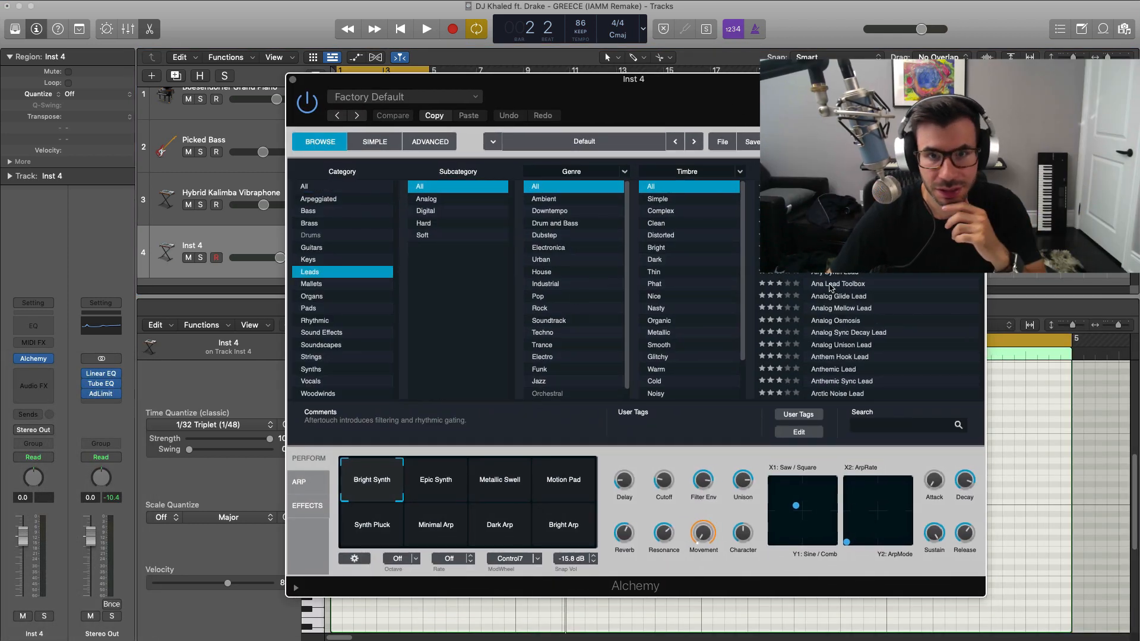
pyautogui.scroll(-10, 846, 285)
pyautogui.scroll(-5, 846, 285)
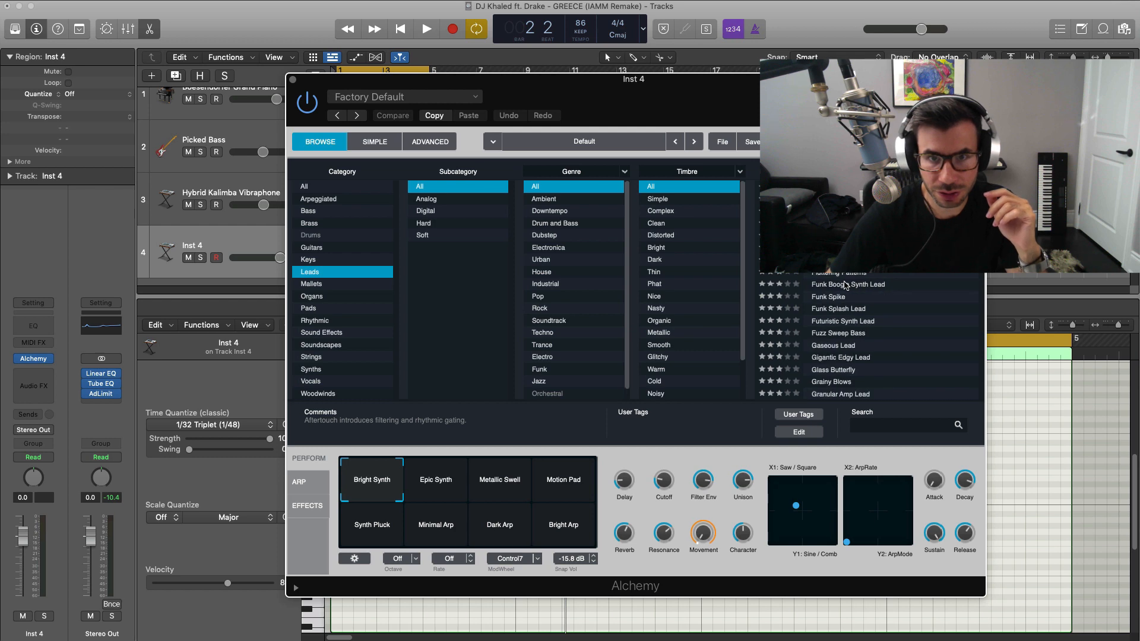
pyautogui.click(830, 275)
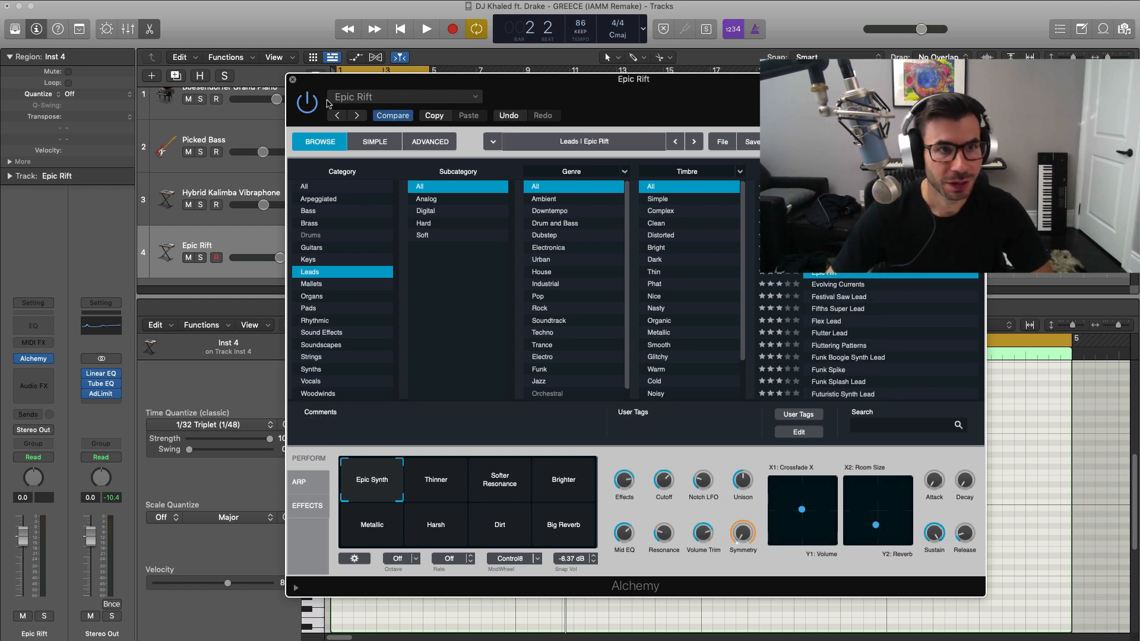
pyautogui.press('super+w')
# Step: Replace the empty region on the Epic Rift track with a copy of the Boesendorfer Grand Piano region and audition the track soloed
pyautogui.scroll(-1, 455, 215)
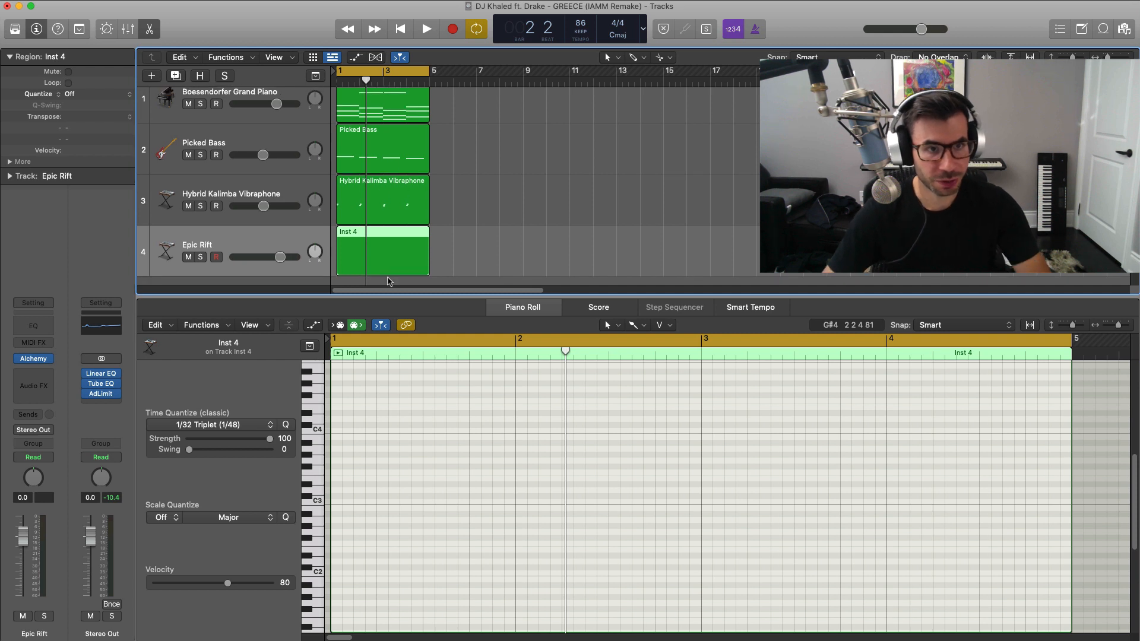
pyautogui.press('Delete')
pyautogui.moveTo(394, 116); pyautogui.dragTo(292, 267)
pyautogui.click(200, 259)
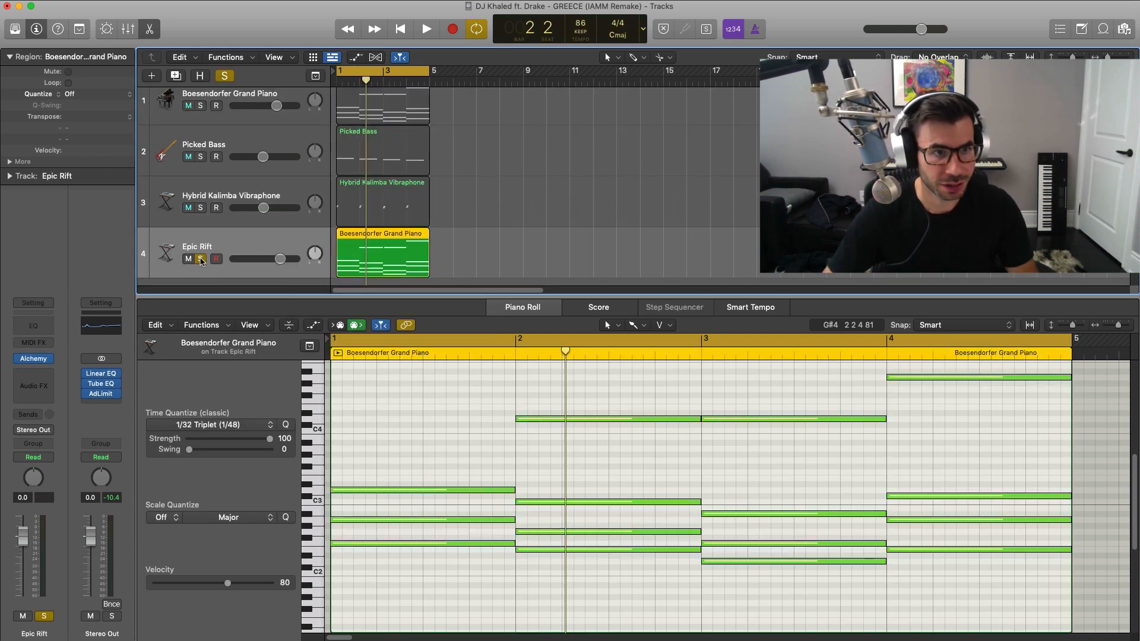
pyautogui.press('space')
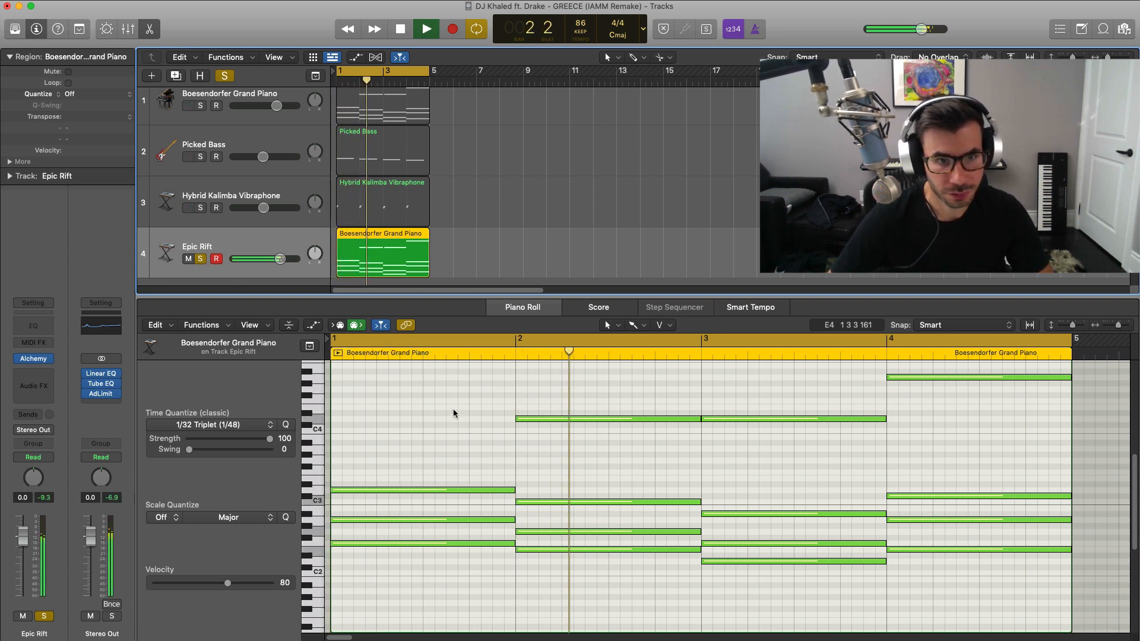
pyautogui.scroll(-2, 466, 415)
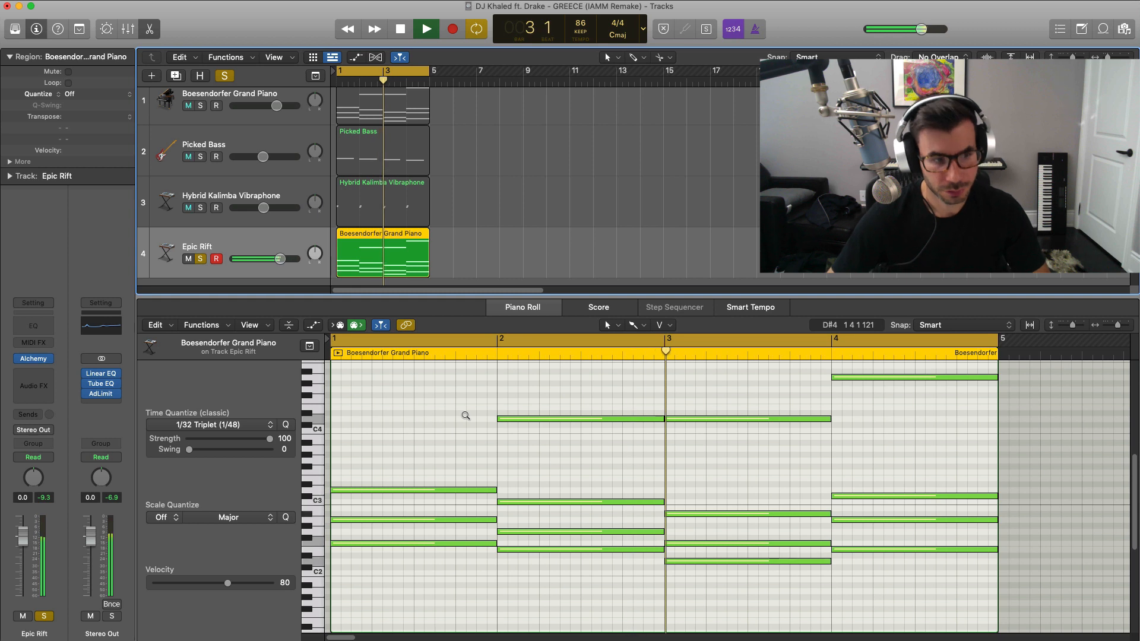
pyautogui.press('space')
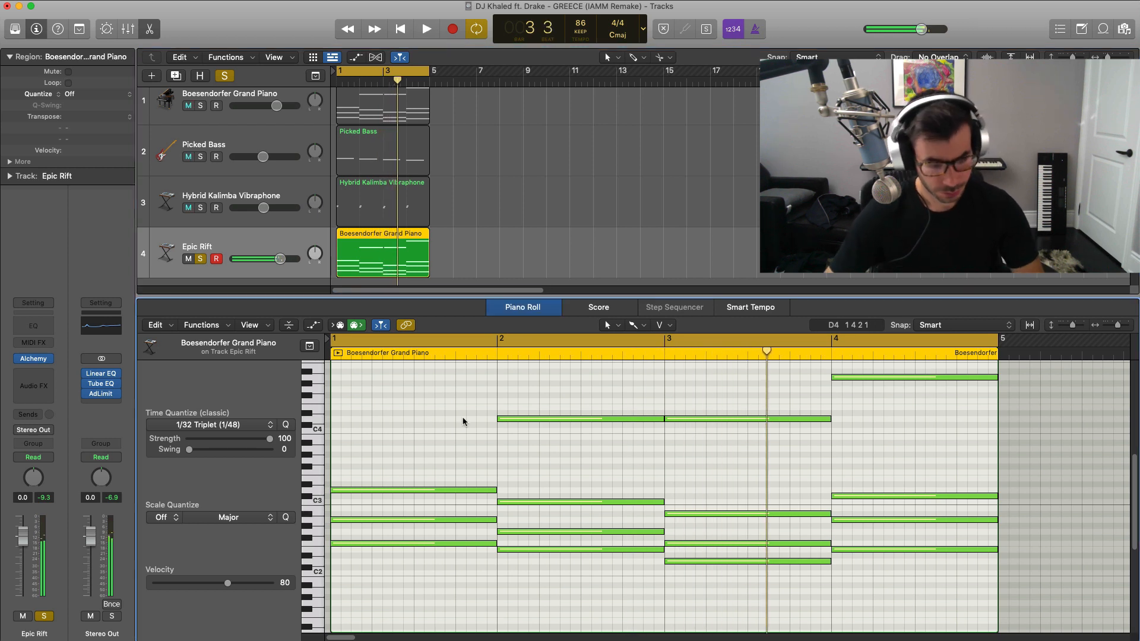
# Step: Transpose all the notes in the Epic Rift region up one octave, comparing against two octaves up in solo playback
pyautogui.press('super+a')
pyautogui.hotkey('alt', 'shift', 'Up')
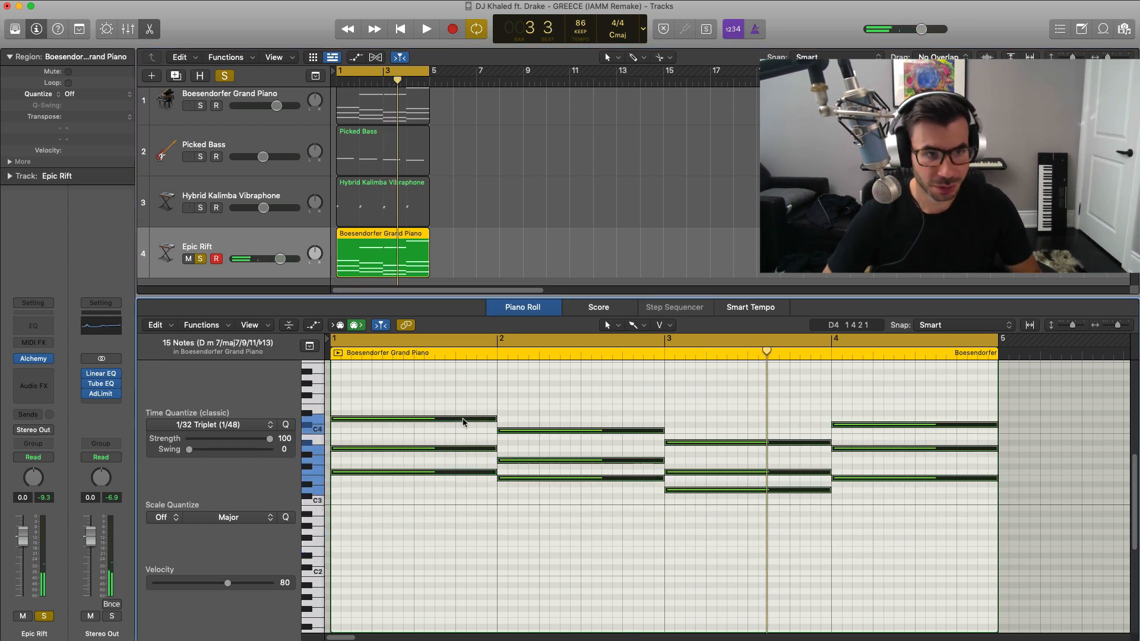
pyautogui.hotkey('alt', 'shift', 'Up')
pyautogui.press('space')
pyautogui.press('space')
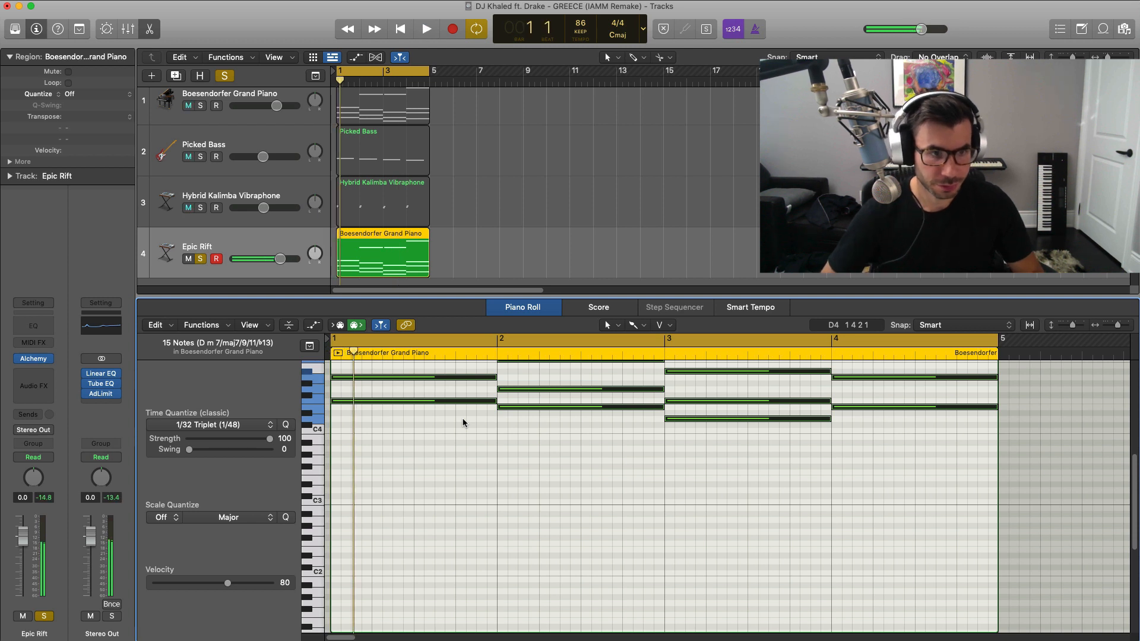
pyautogui.hotkey('alt', 'shift', 'Down')
pyautogui.press('space')
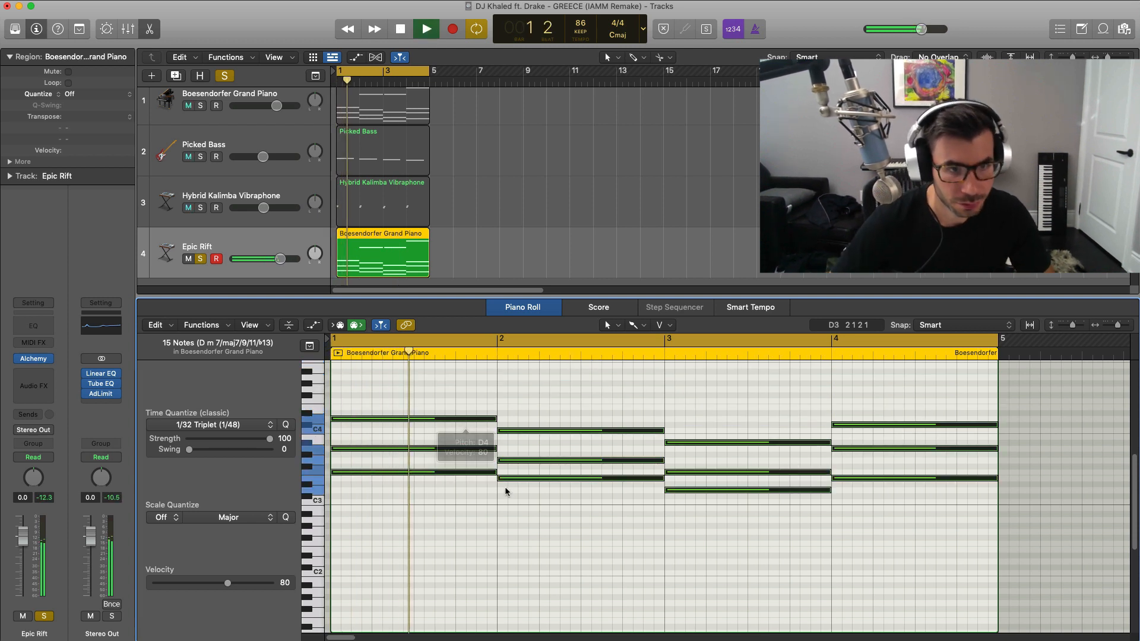
pyautogui.scroll(-5, 506, 490)
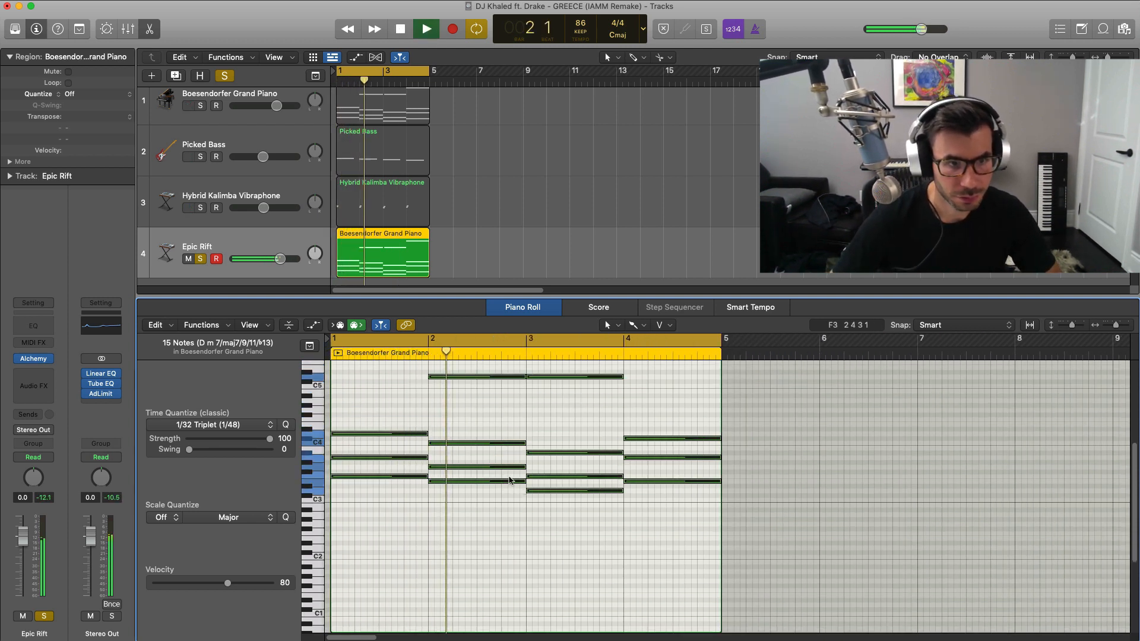
pyautogui.press('space')
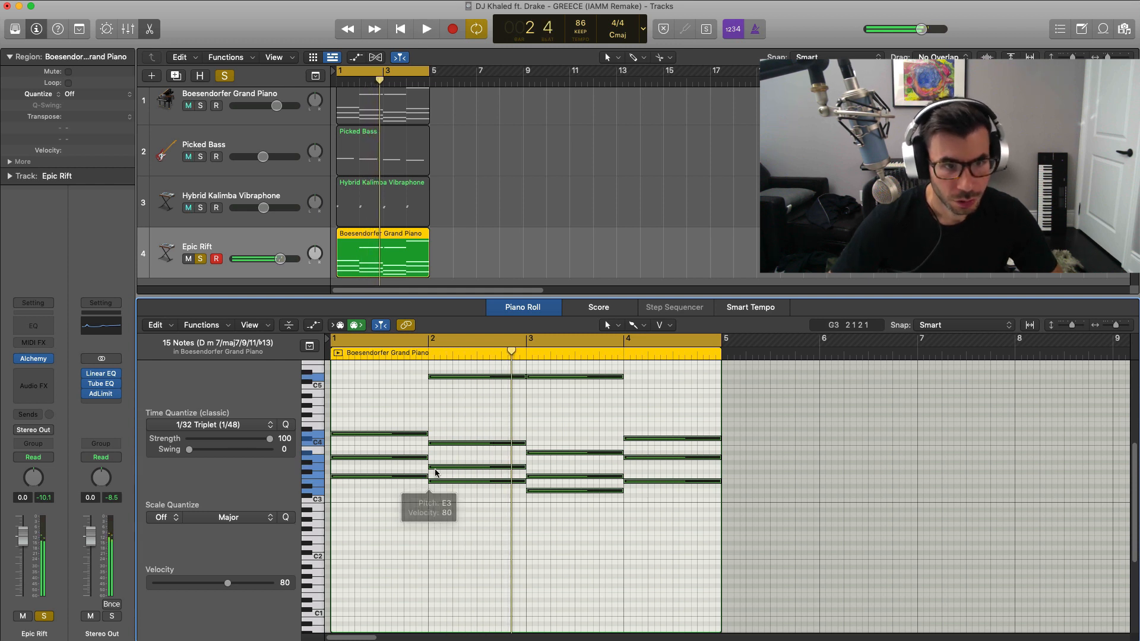
# Step: Shorten all the Epic Rift chord notes to about three sixteenth-notes at the start of each bar and check them in playback
pyautogui.moveTo(422, 432); pyautogui.dragTo(349, 462)
pyautogui.press('space')
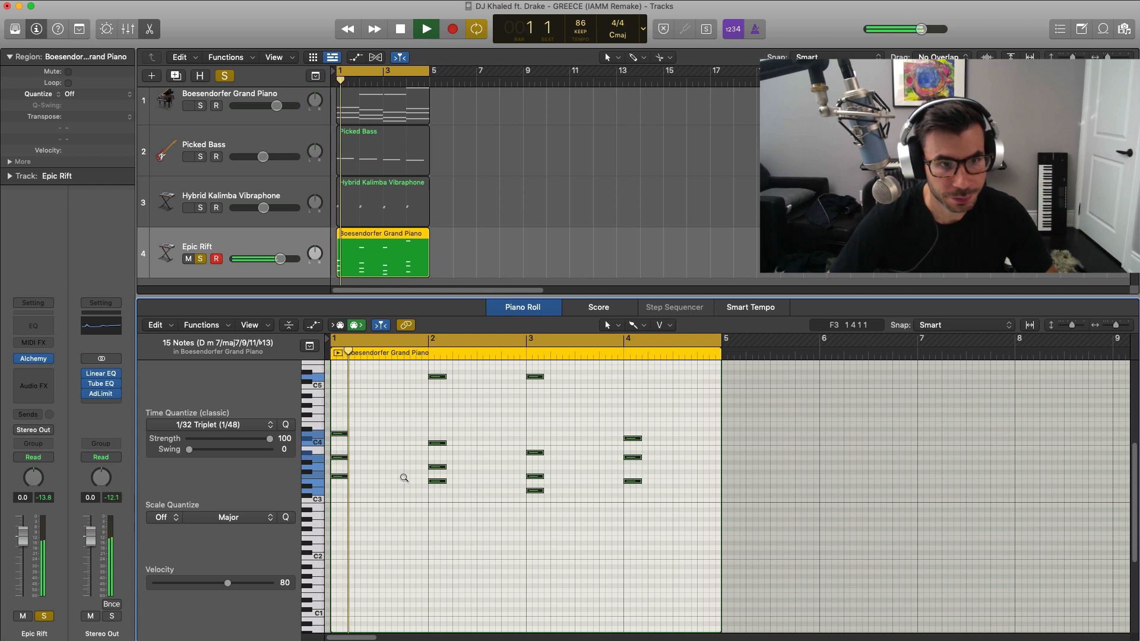
pyautogui.press('super+Right')
pyautogui.press('super+Right')
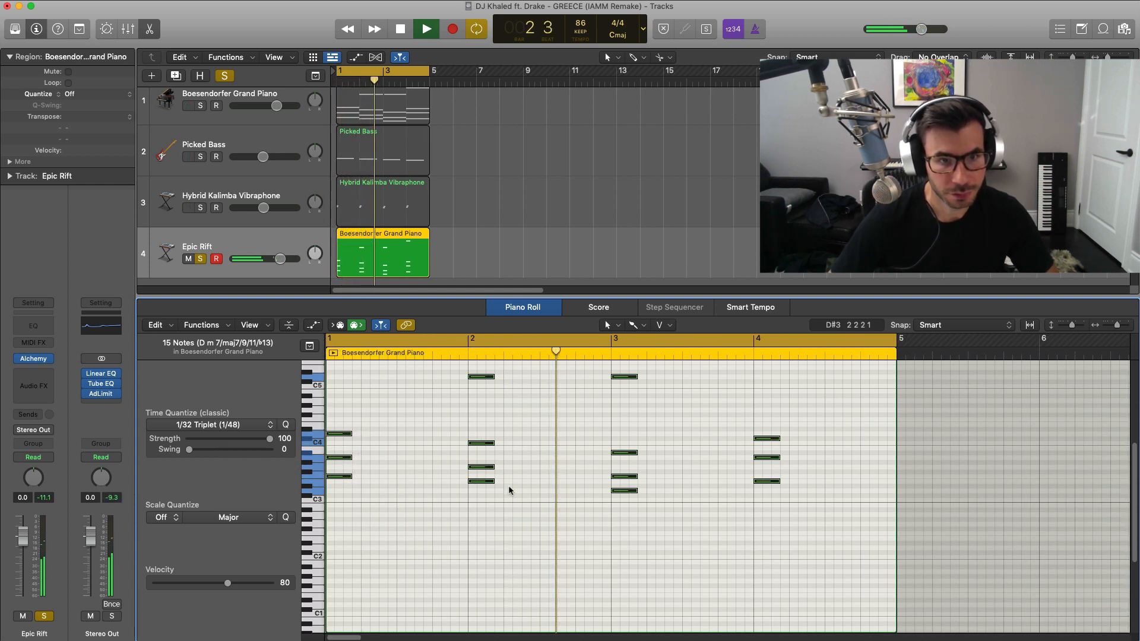
pyautogui.scroll(1, 529, 492)
pyautogui.press('super+Right')
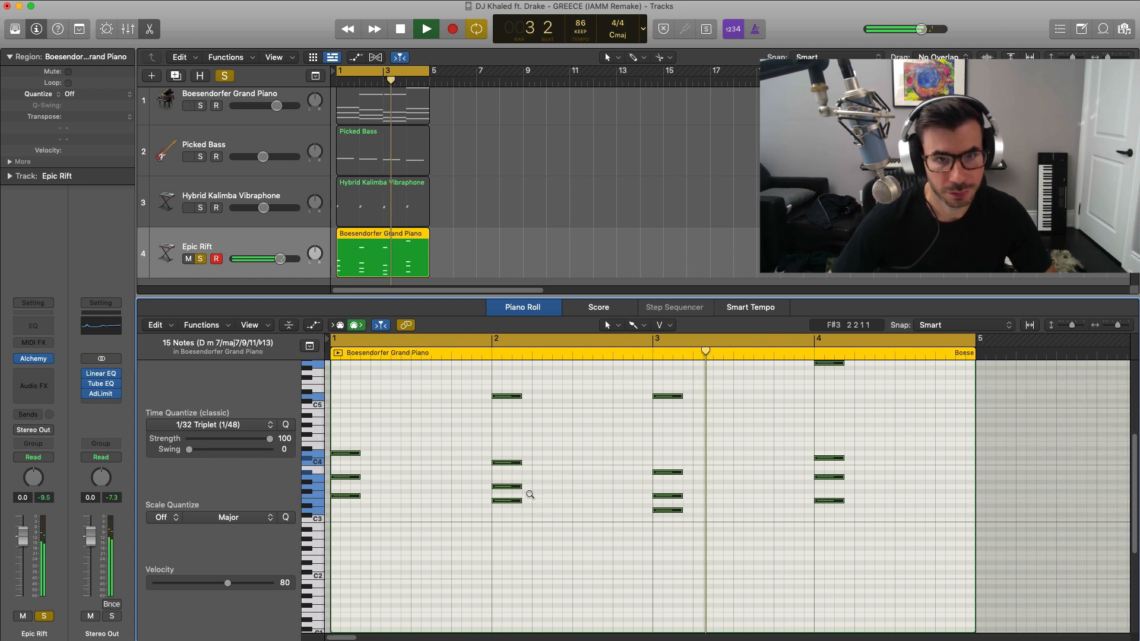
pyautogui.scroll(1, 530, 496)
pyautogui.scroll(2, 530, 496)
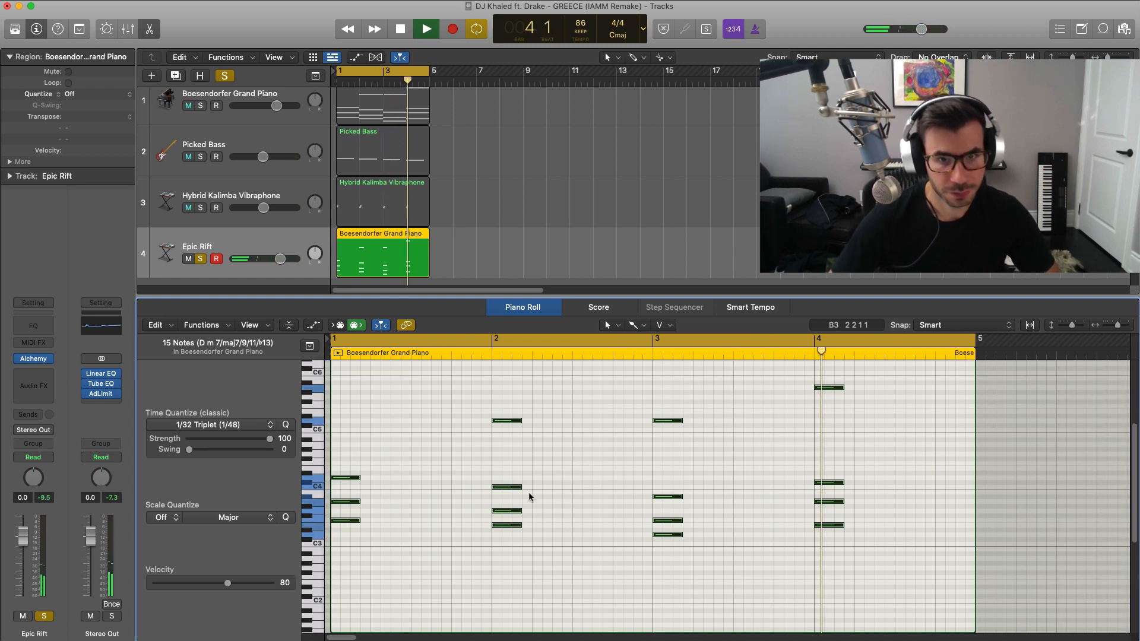
pyautogui.press('space')
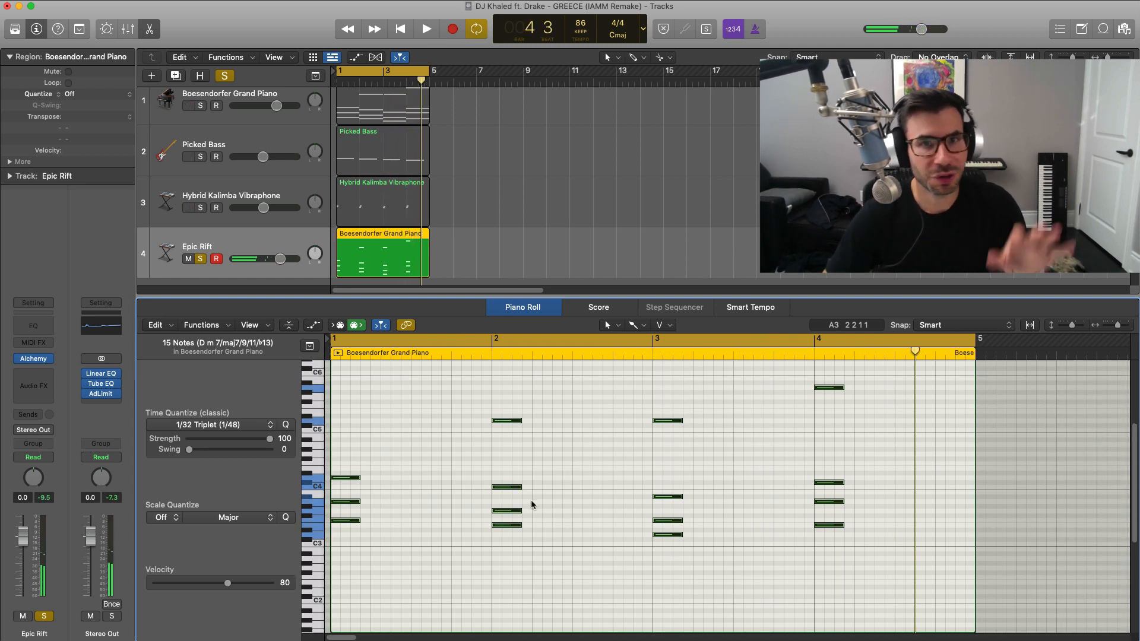
# Step: Increase the Attack and set Unison to 50% in the Epic Rift patch's performance controls
pyautogui.click(35, 358)
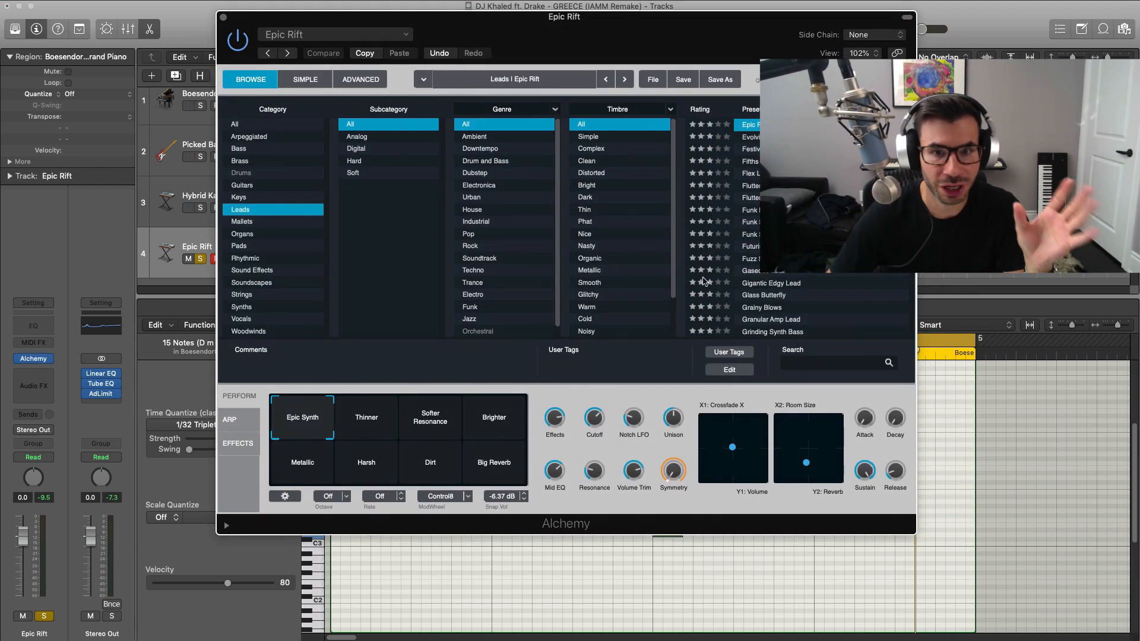
pyautogui.moveTo(854, 419)
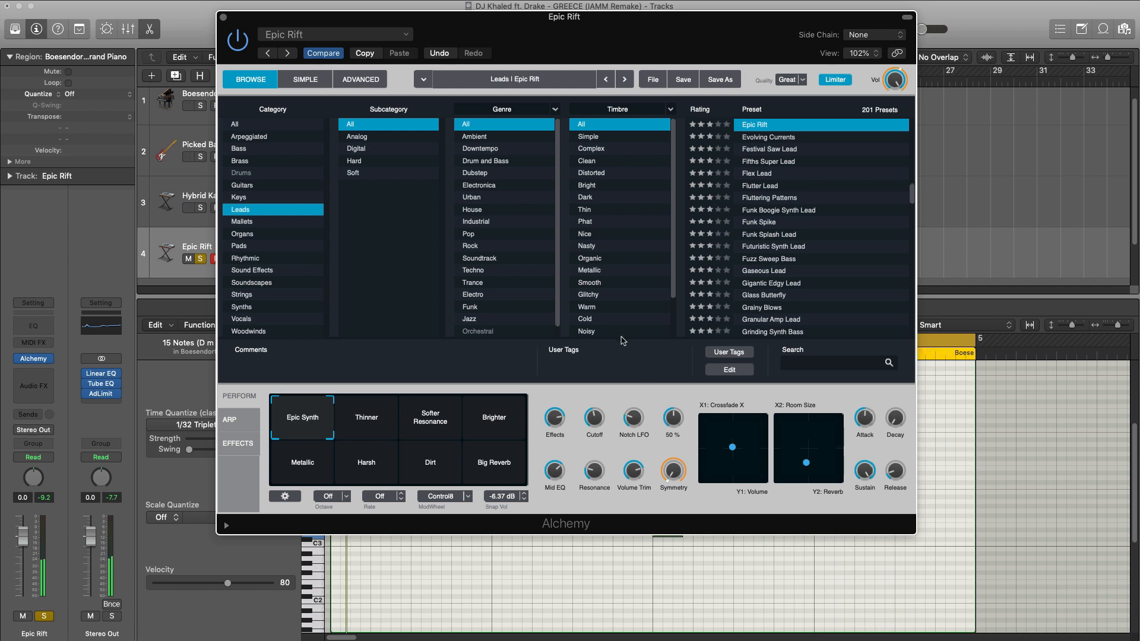
pyautogui.click(223, 18)
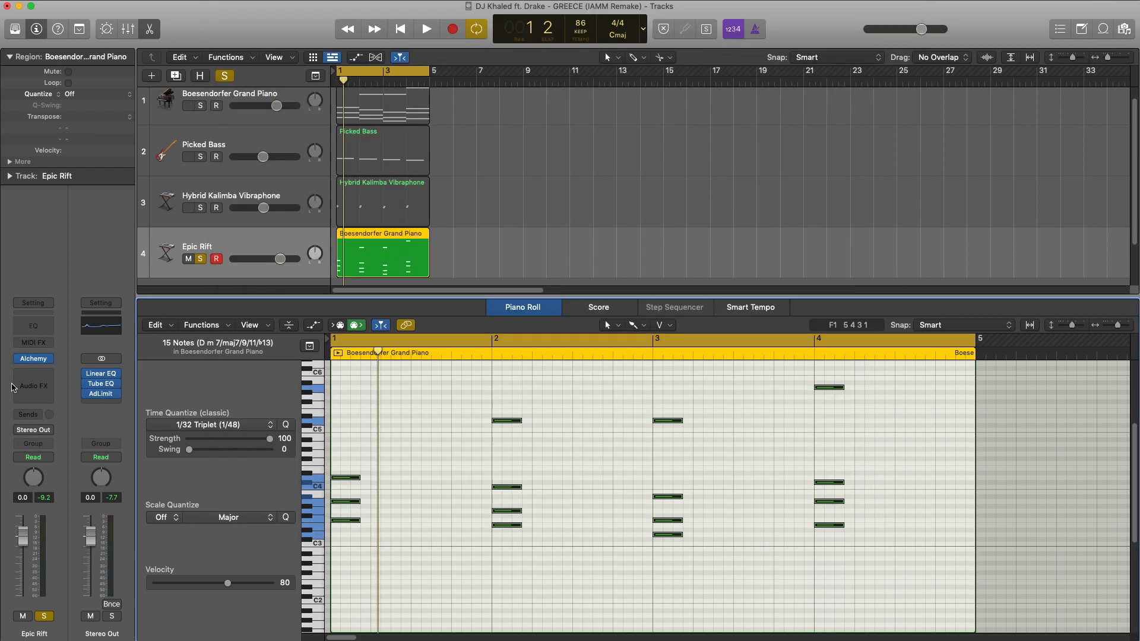
# Step: Add a Channel EQ to the Epic Rift track with a 24 dB/Oct high cut at about 2500 Hz during playback
pyautogui.click(29, 328)
pyautogui.moveTo(936, 189); pyautogui.dragTo(676, 132)
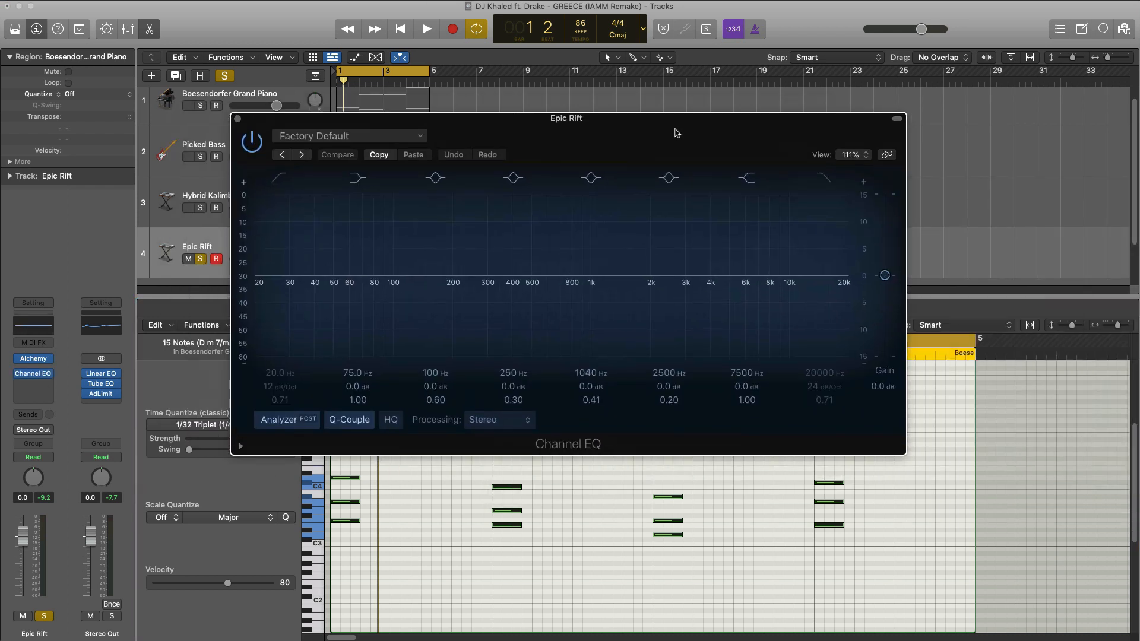
pyautogui.press('space')
pyautogui.click(824, 367)
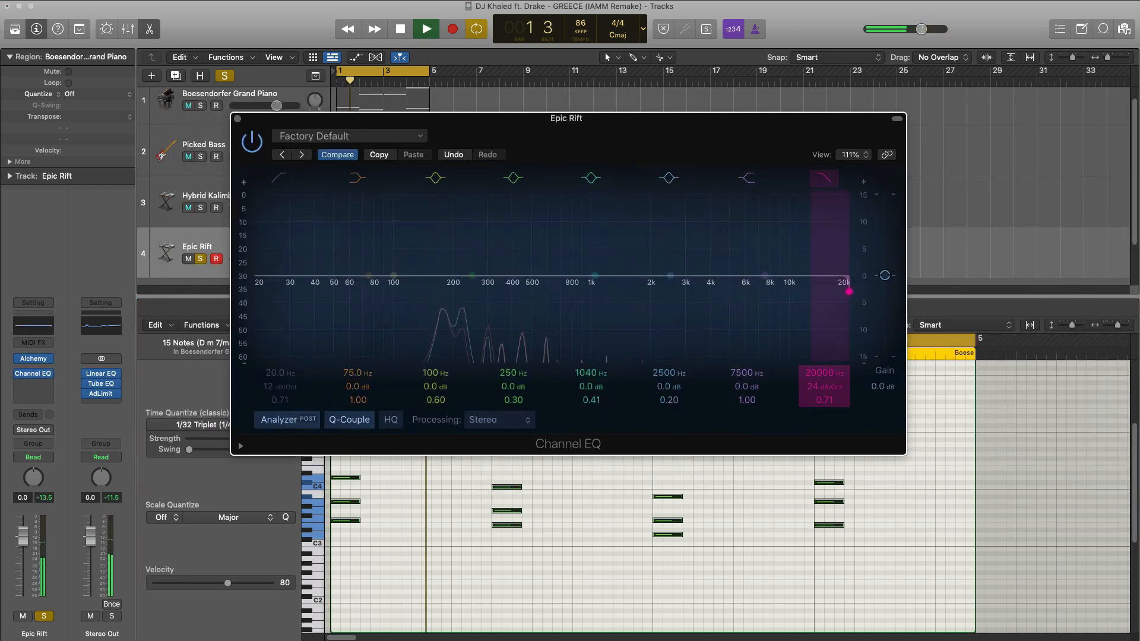
pyautogui.moveTo(849, 291); pyautogui.dragTo(670, 291)
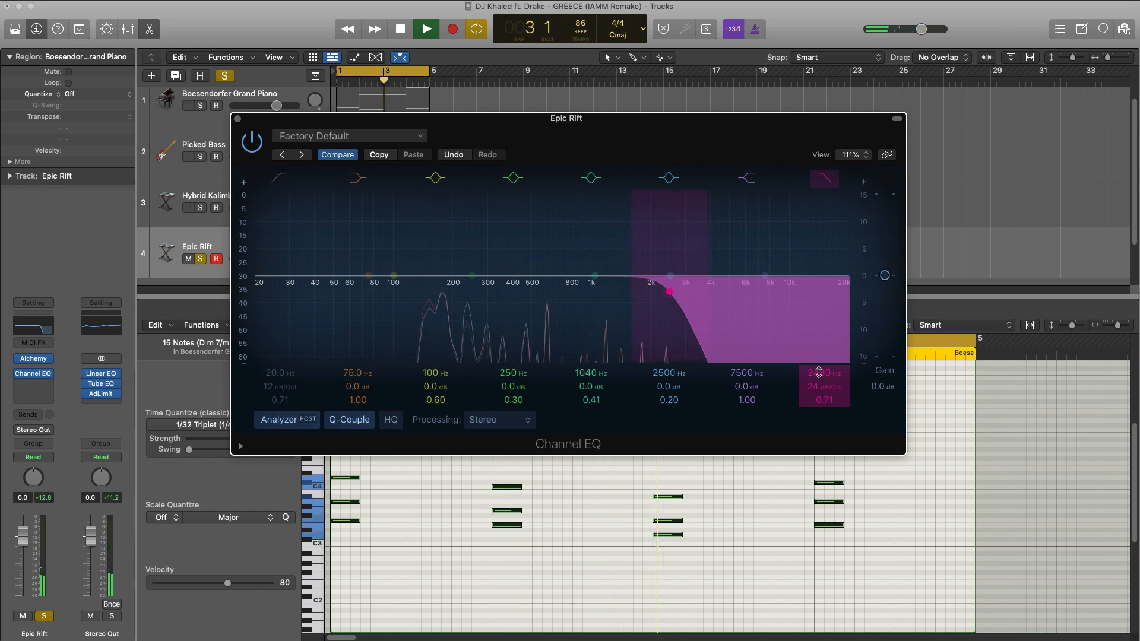
# Step: Enable the low cut in the Epic Rift Channel EQ, raise it to about 272 Hz during playback, and close the EQ
pyautogui.click(284, 182)
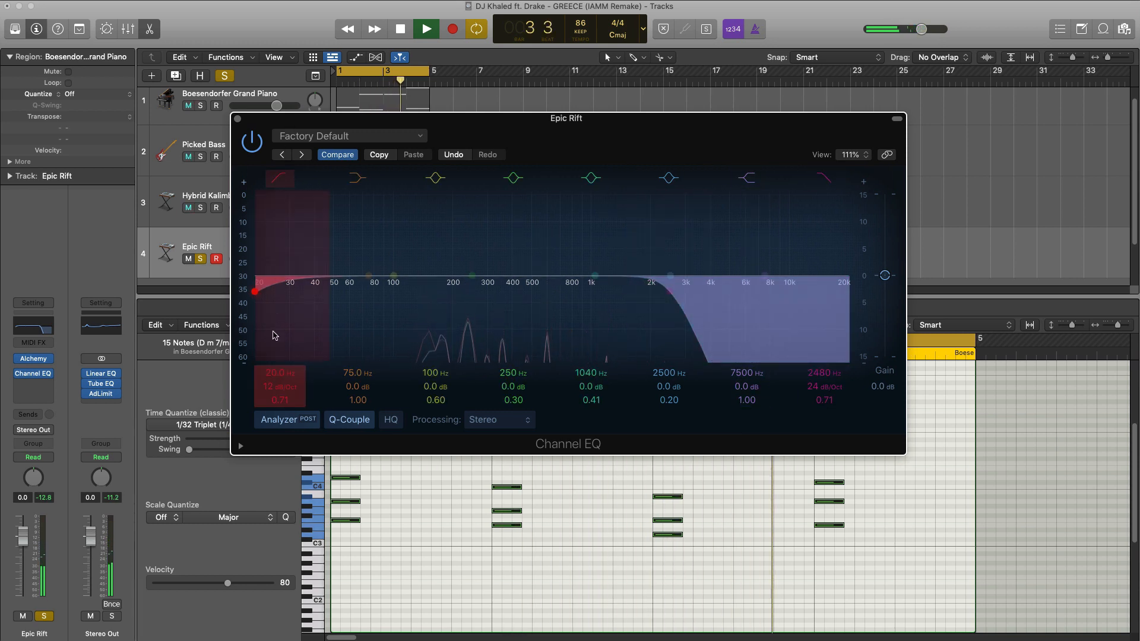
pyautogui.moveTo(254, 292); pyautogui.dragTo(478, 291)
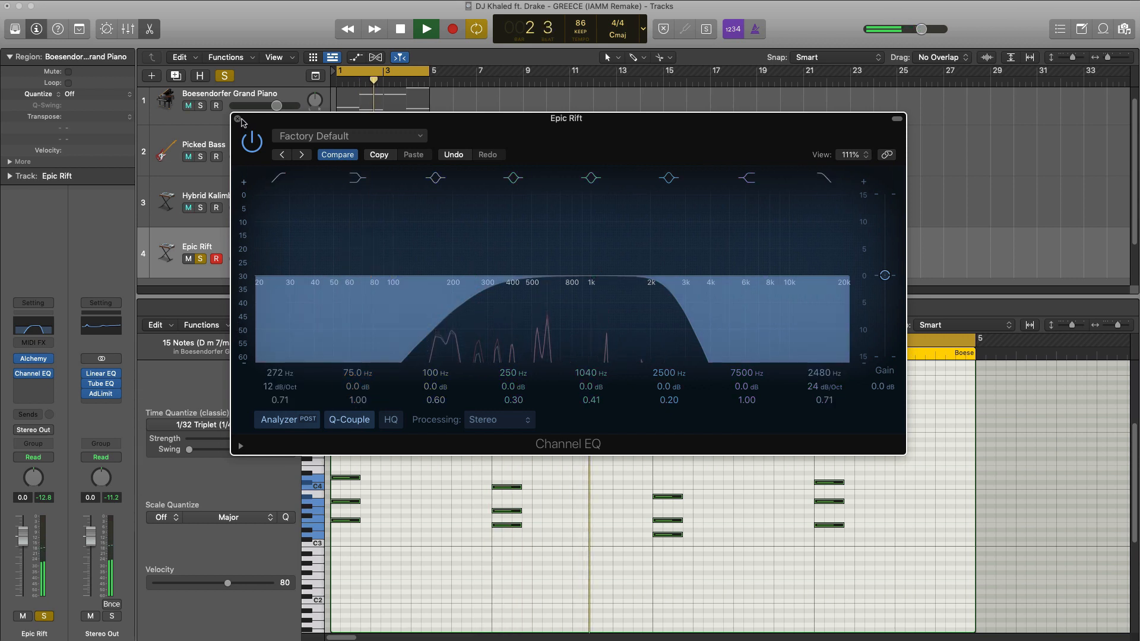
pyautogui.click(237, 120)
pyautogui.press('space')
# Step: Add a Rotor Cabinet effect to the Epic Rift track and load its Gig Rig preset
pyautogui.click(48, 384)
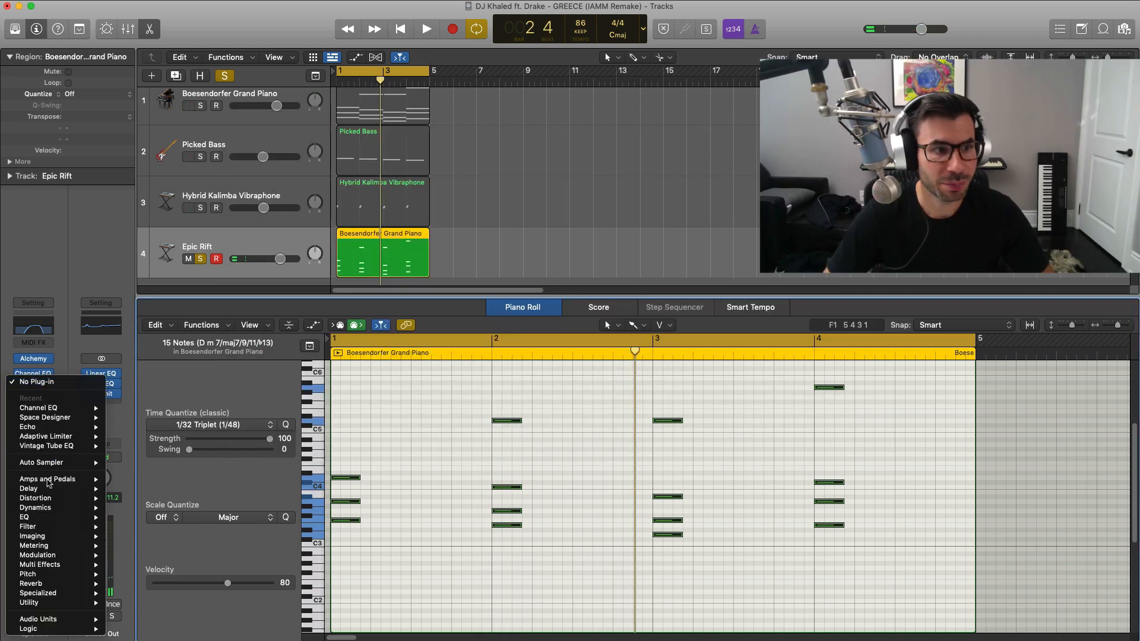
pyautogui.moveTo(60, 557)
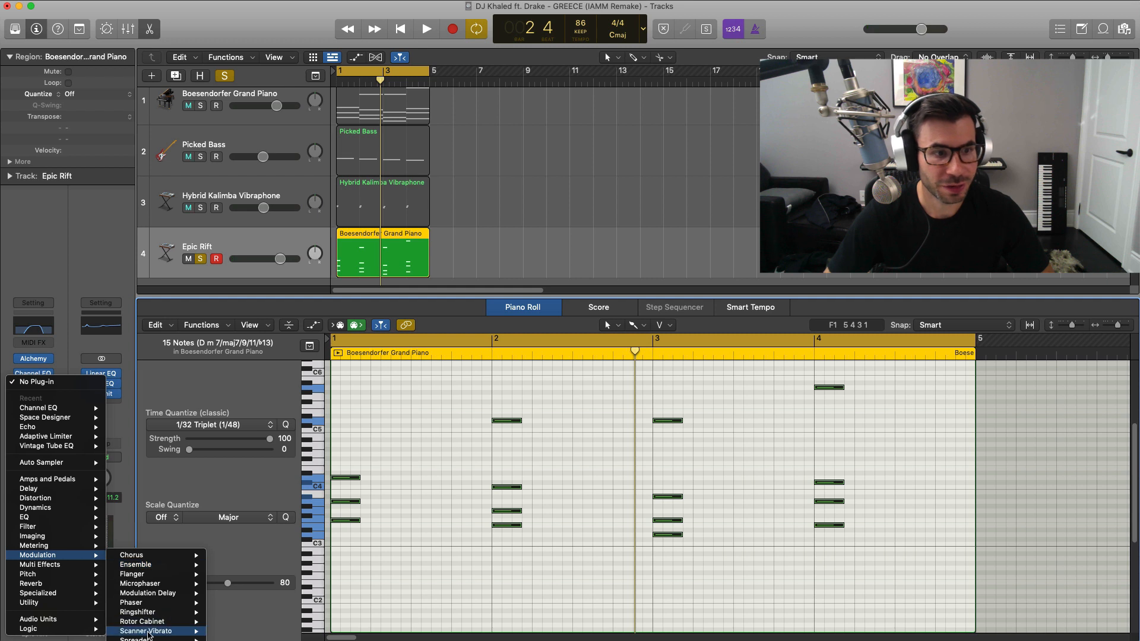
pyautogui.click(218, 623)
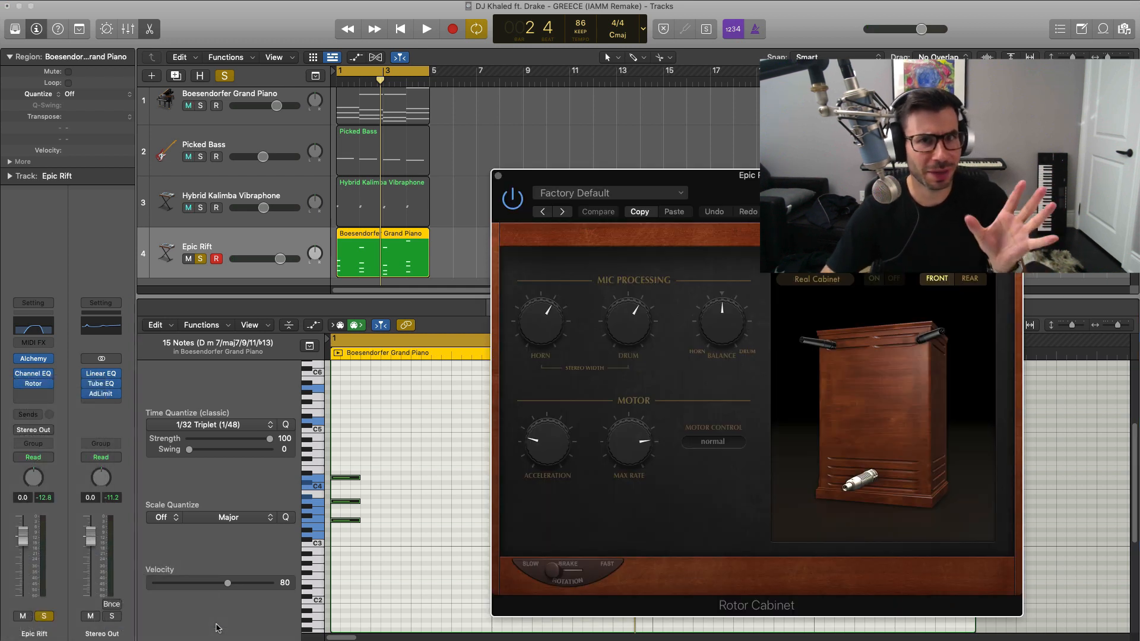
pyautogui.moveTo(632, 376); pyautogui.dragTo(540, 298)
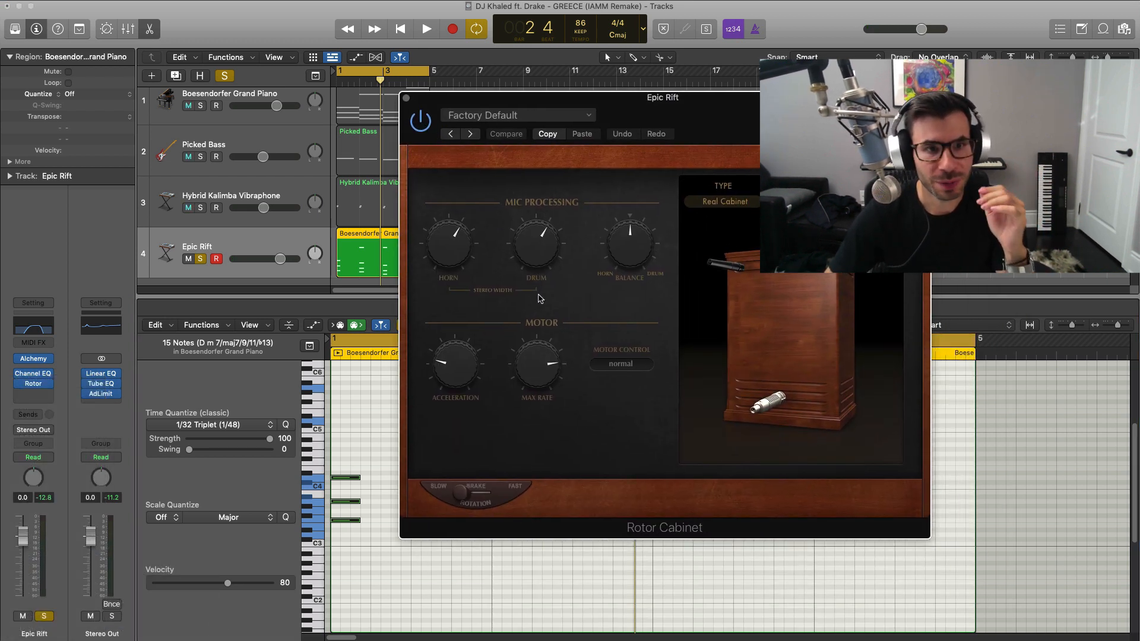
pyautogui.click(510, 119)
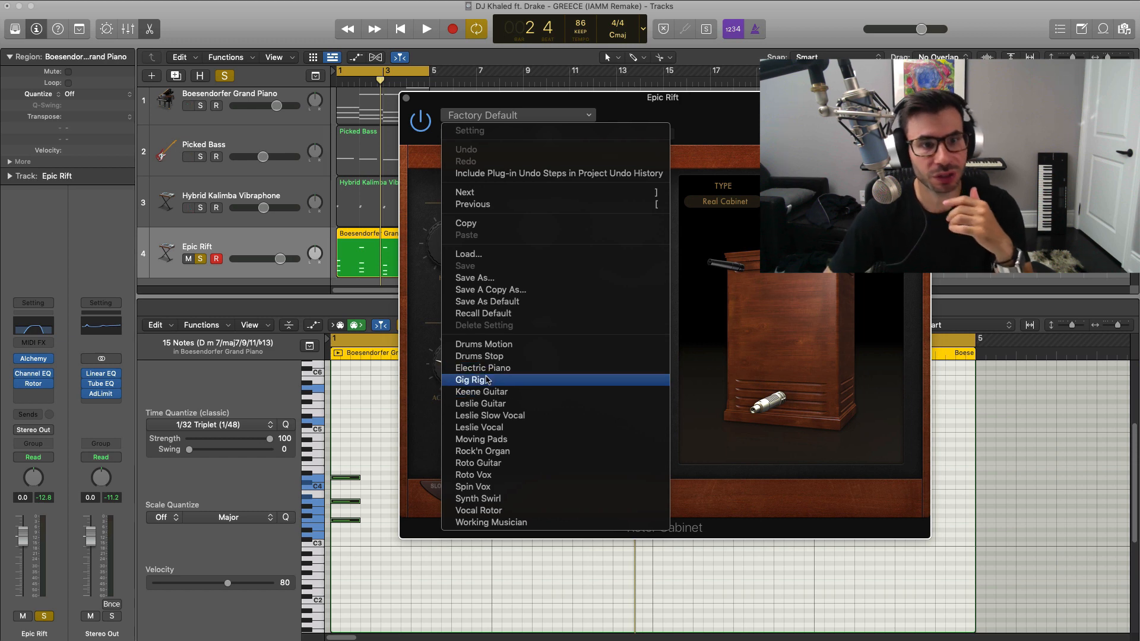
pyautogui.click(499, 462)
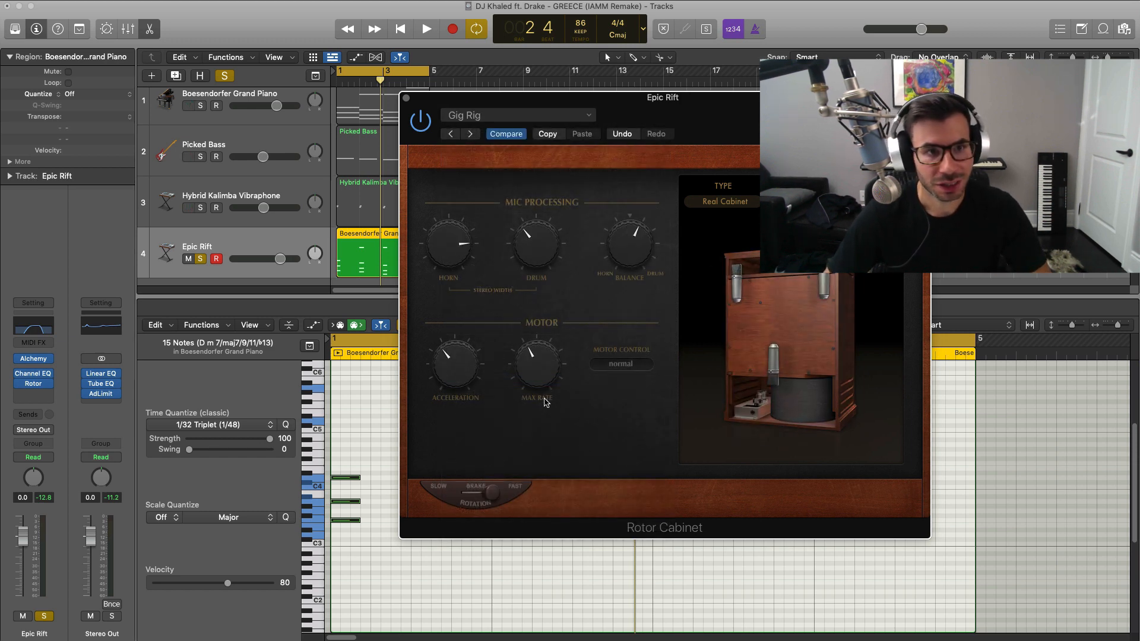
# Step: Switch the model of the Rotor Cabinet's lower microphone during playback and raise the Epic Rift volume to 0.3 dB
pyautogui.press('space')
pyautogui.moveTo(471, 378)
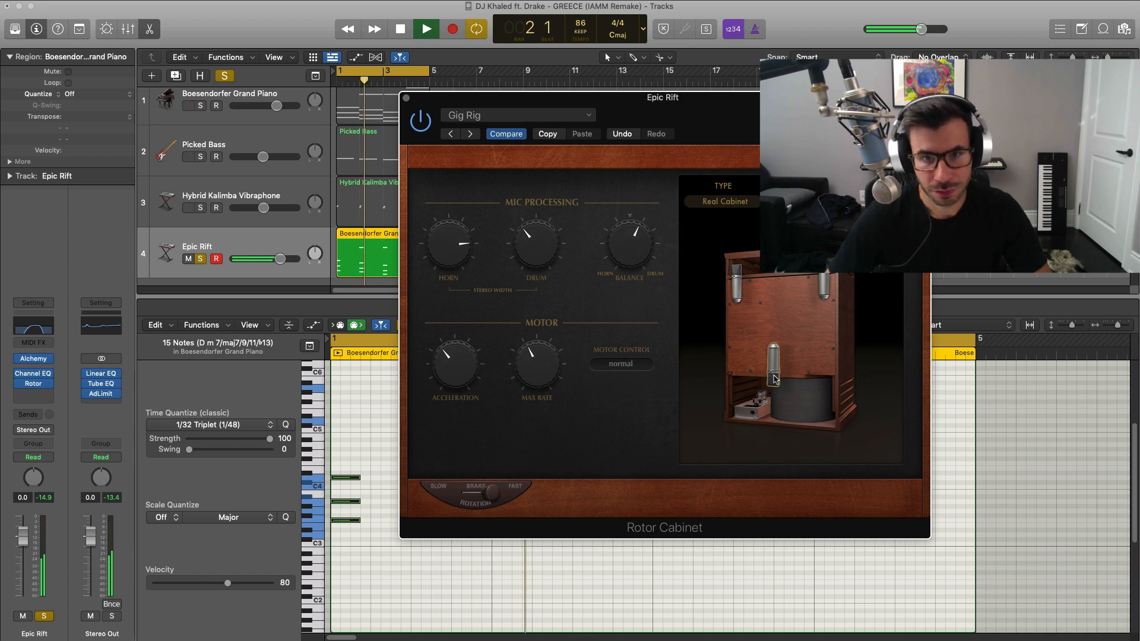
pyautogui.moveTo(779, 383)
pyautogui.click(875, 391)
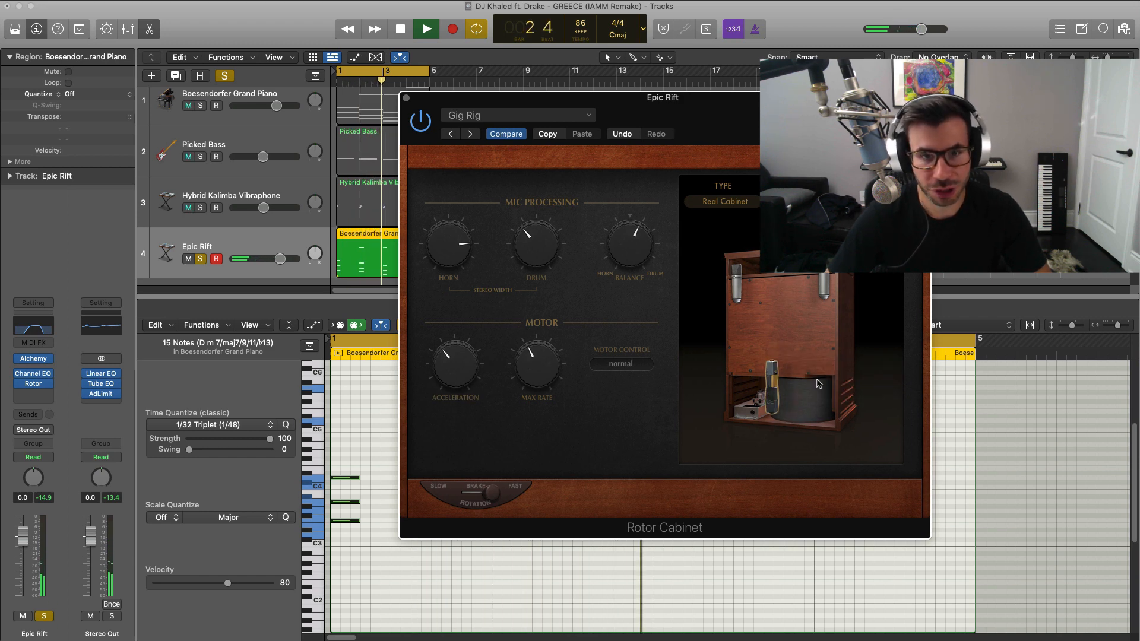
pyautogui.click(406, 99)
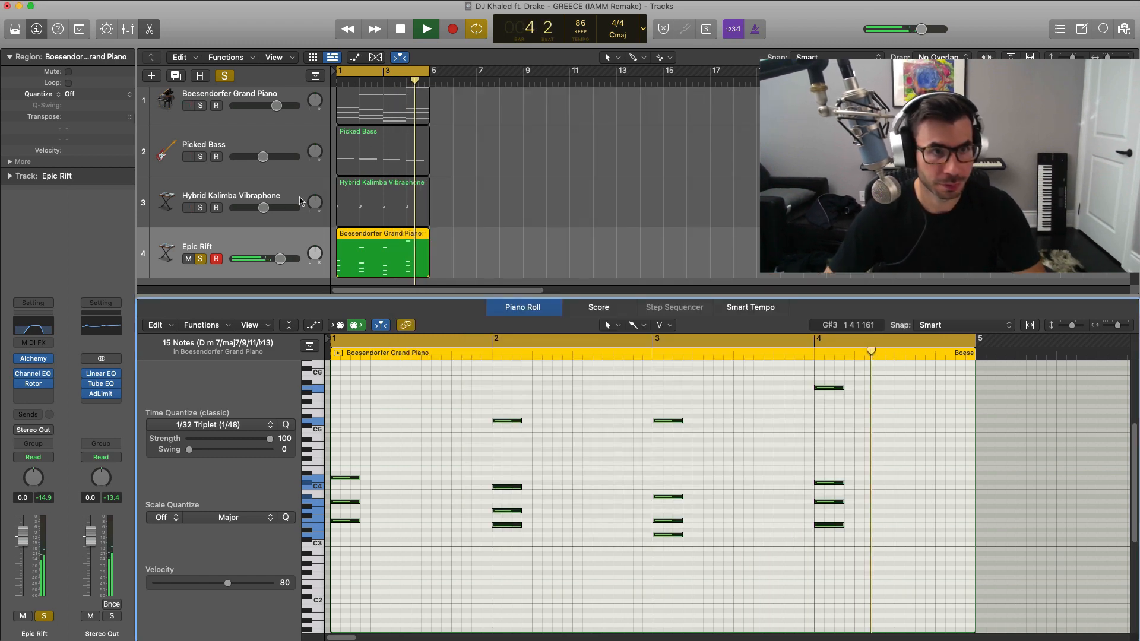
pyautogui.moveTo(280, 259); pyautogui.dragTo(282, 265)
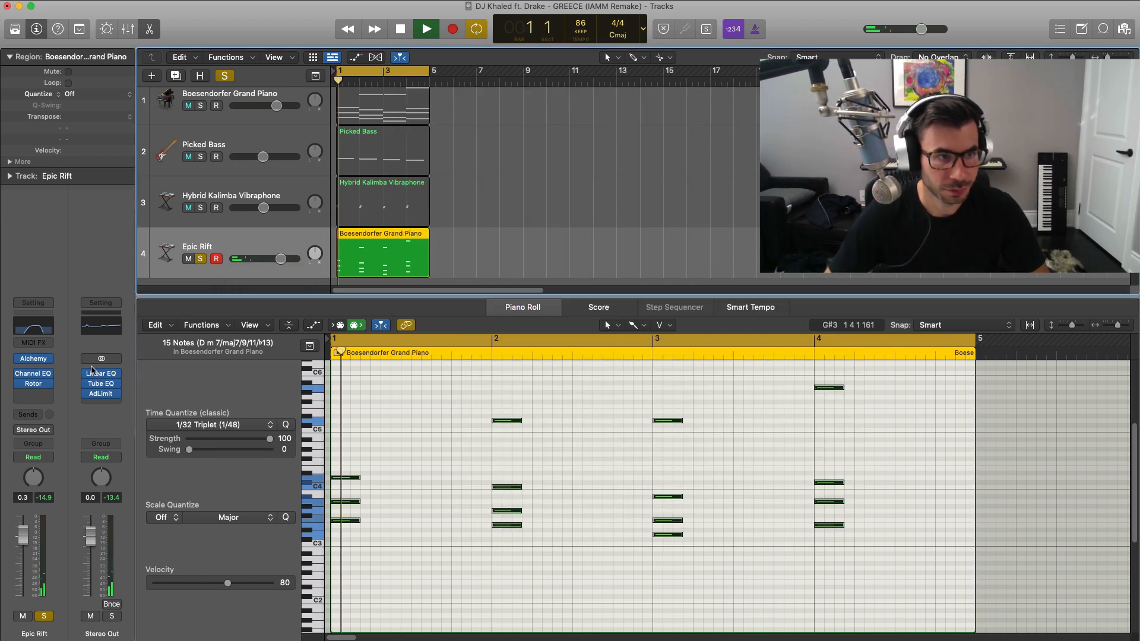
pyautogui.press('space')
# Step: Add an Echo effect to the Epic Rift track with Note 1/4, Dry 100% and Wet 50%
pyautogui.click(36, 394)
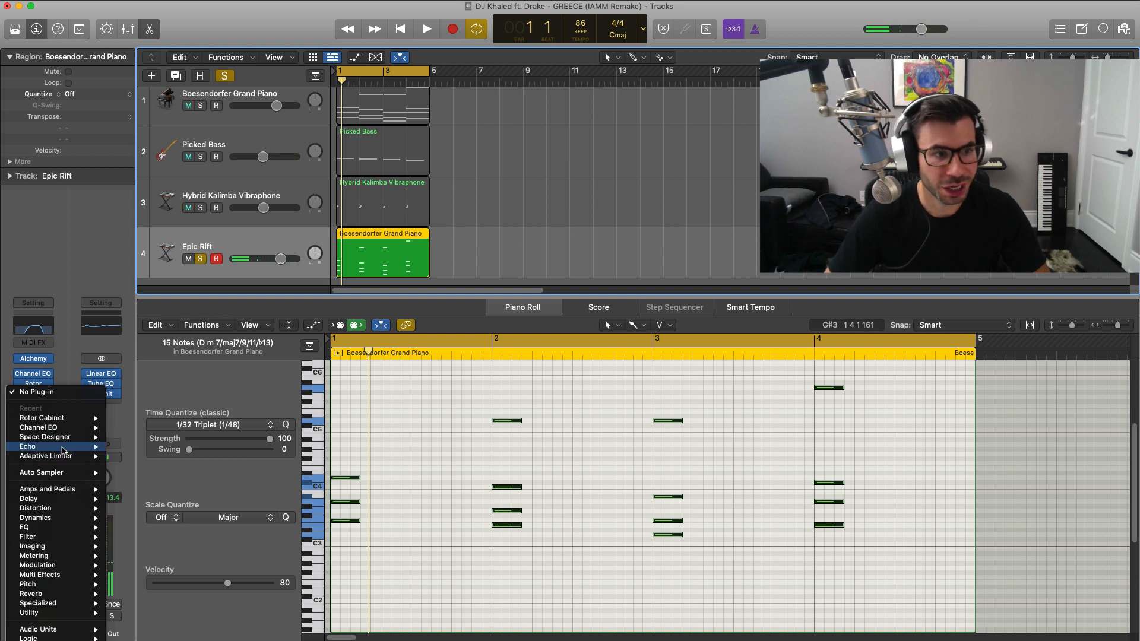
pyautogui.click(132, 447)
pyautogui.press('space')
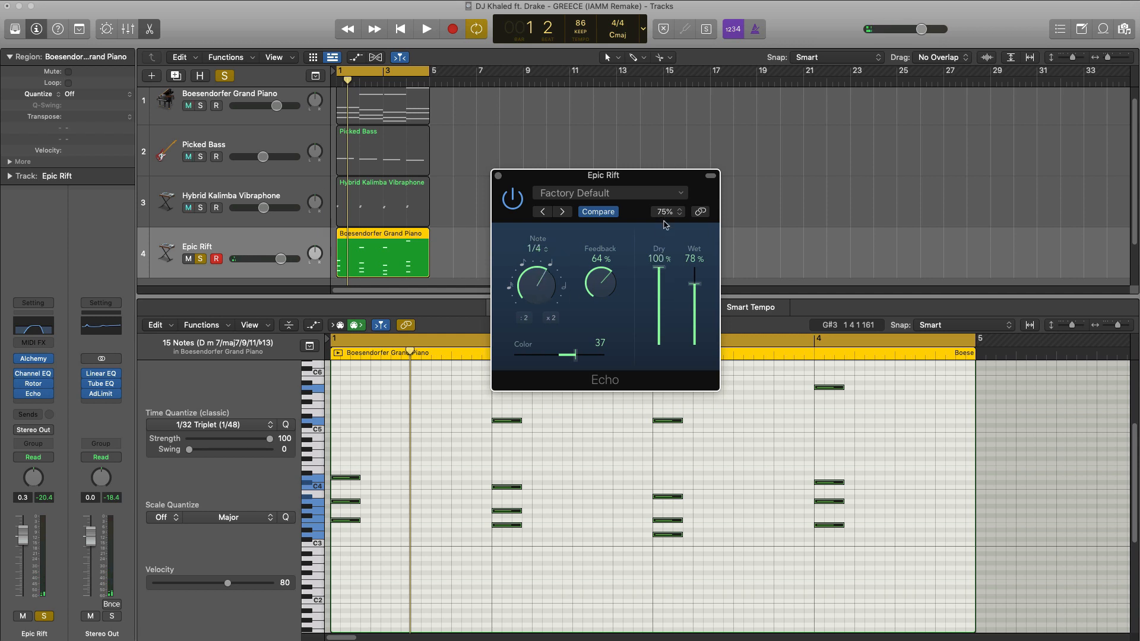
pyautogui.press('space')
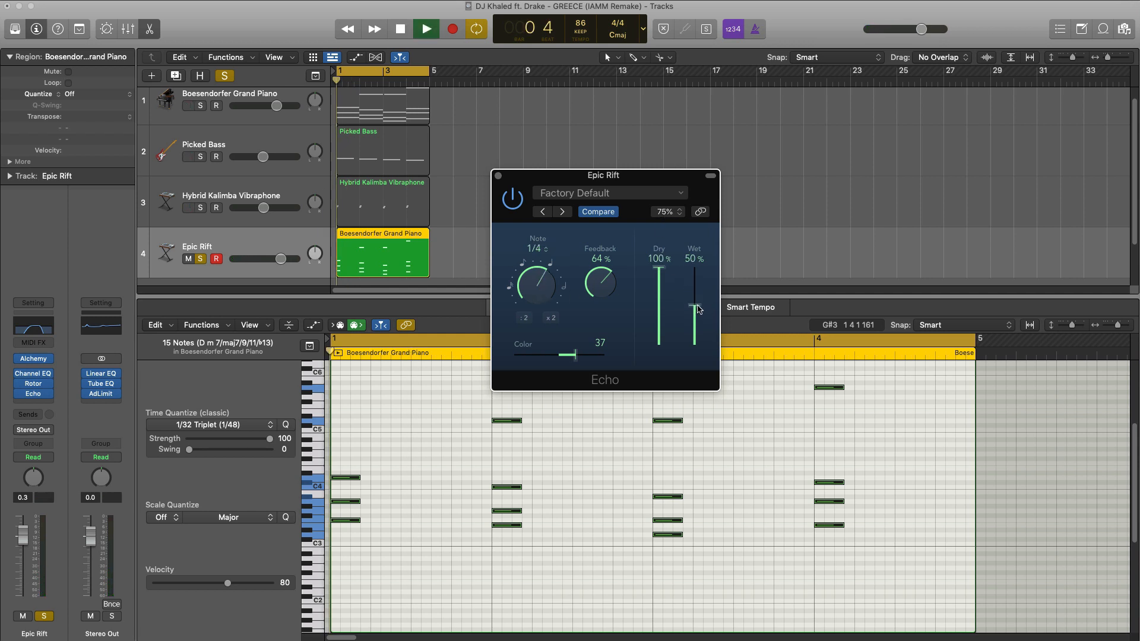
pyautogui.click(499, 176)
# Step: Close the piano roll and solo the piano, bass and kalimba tracks together with Epic Rift for playback
pyautogui.press('e')
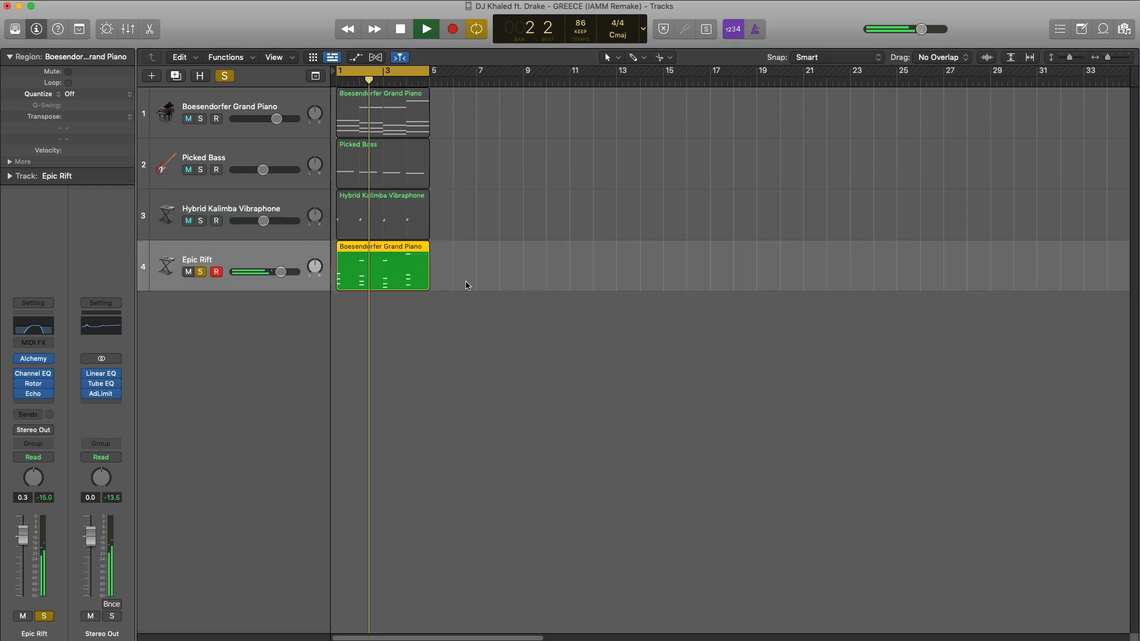
pyautogui.moveTo(200, 119); pyautogui.dragTo(200, 221)
pyautogui.press('space')
# Step: Balance the mix during playback: raise Epic Rift to 1.2 dB, lower the kalimba to about -12.4 dB, and reduce the piano and bass
pyautogui.moveTo(276, 279); pyautogui.dragTo(279, 279)
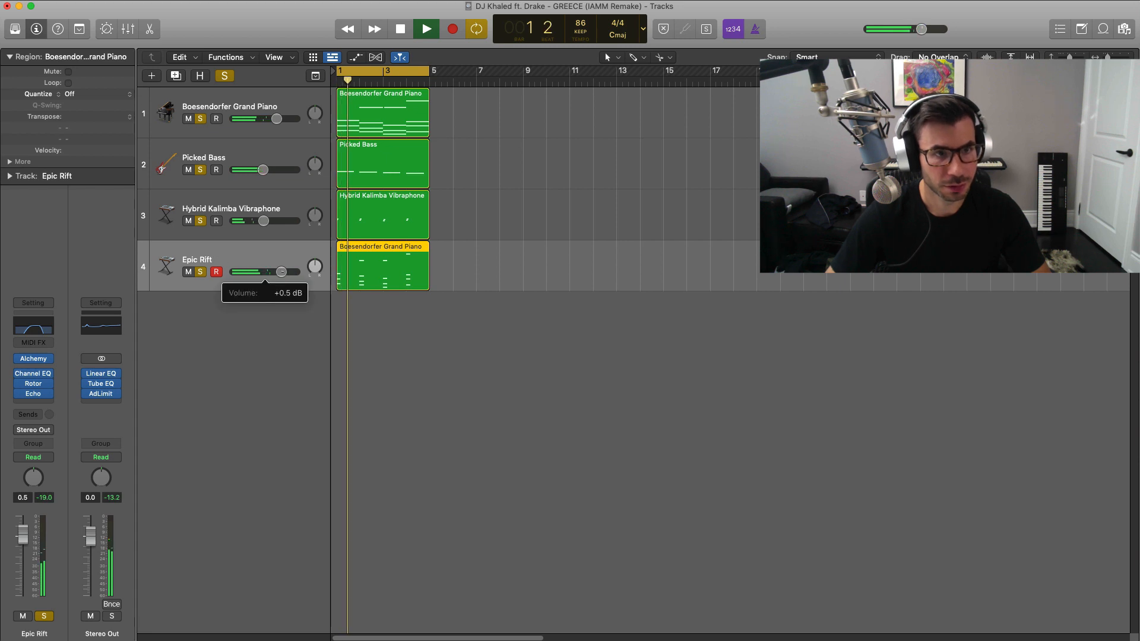
pyautogui.moveTo(261, 119); pyautogui.dragTo(256, 118)
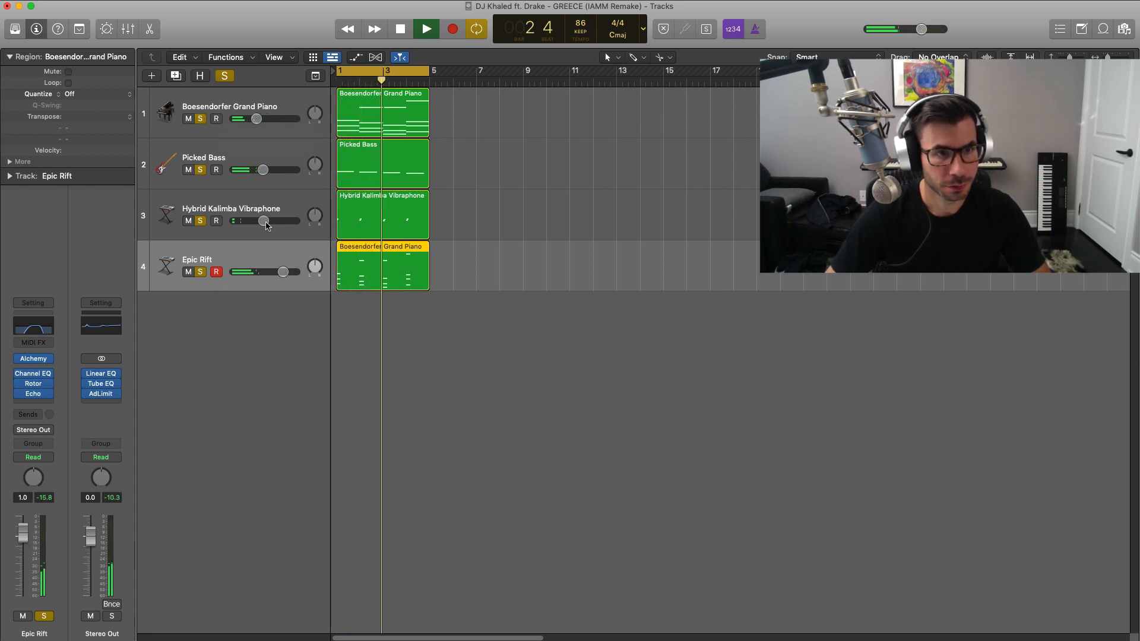
pyautogui.moveTo(263, 220); pyautogui.dragTo(256, 221)
pyautogui.moveTo(283, 272); pyautogui.dragTo(284, 272)
pyautogui.moveTo(259, 221); pyautogui.dragTo(257, 221)
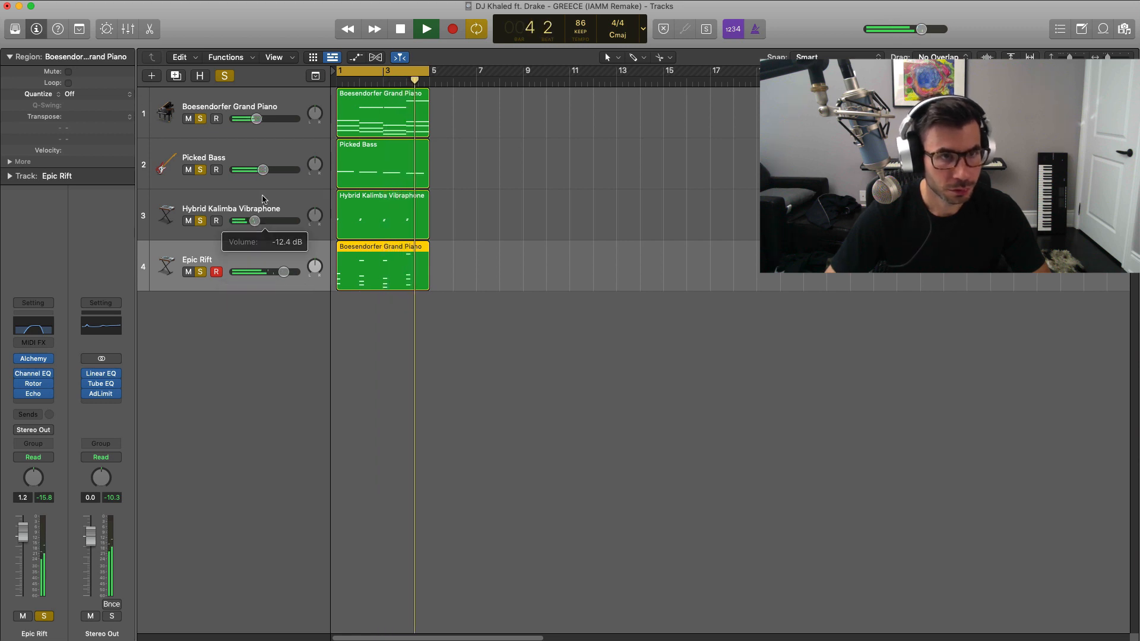
pyautogui.moveTo(262, 170); pyautogui.dragTo(259, 170)
pyautogui.press('space')
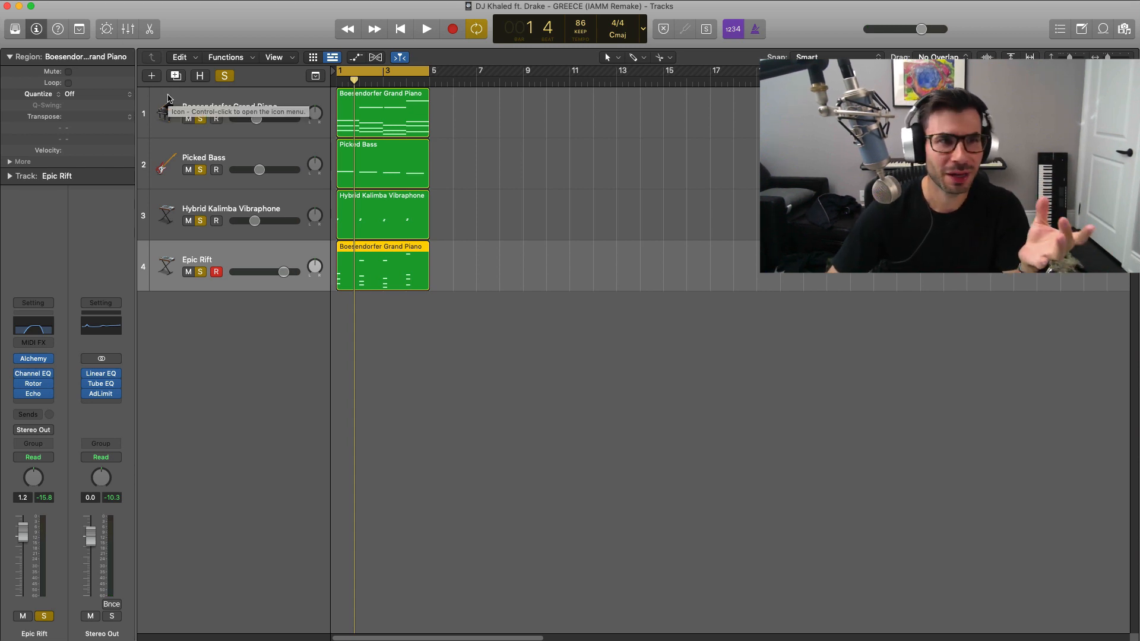
# Step: Create a software instrument track, clear all solos, and load the Greece LEAD Vocal Choir user patch on it
pyautogui.click(156, 78)
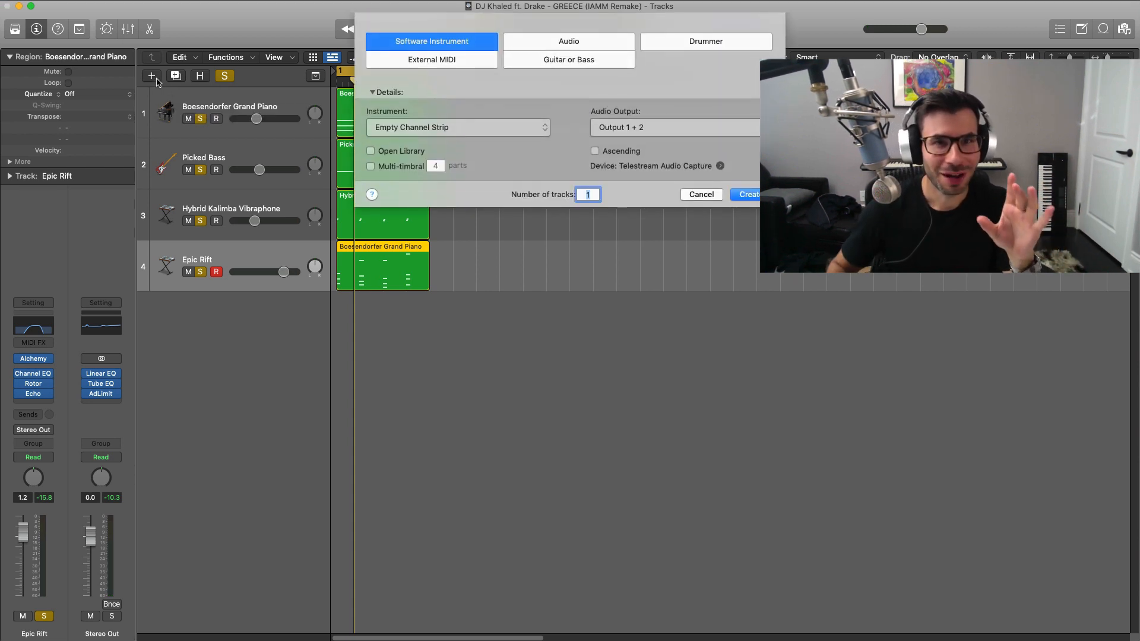
pyautogui.press('Return')
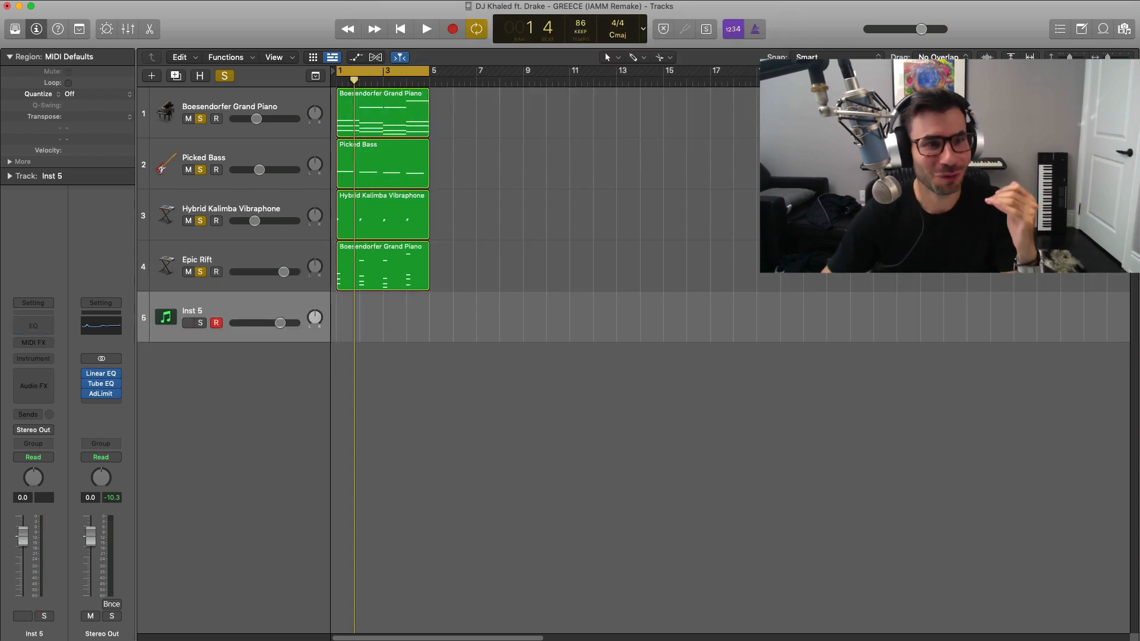
pyautogui.keyDown('alt'); pyautogui.click(201, 272); pyautogui.keyUp('alt')
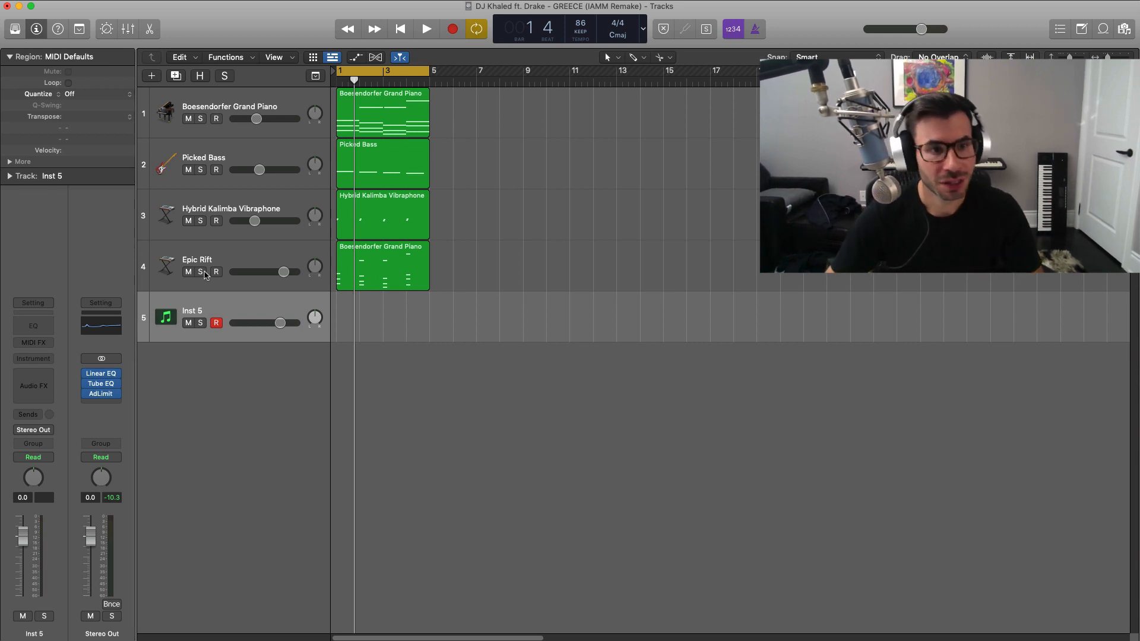
pyautogui.click(14, 32)
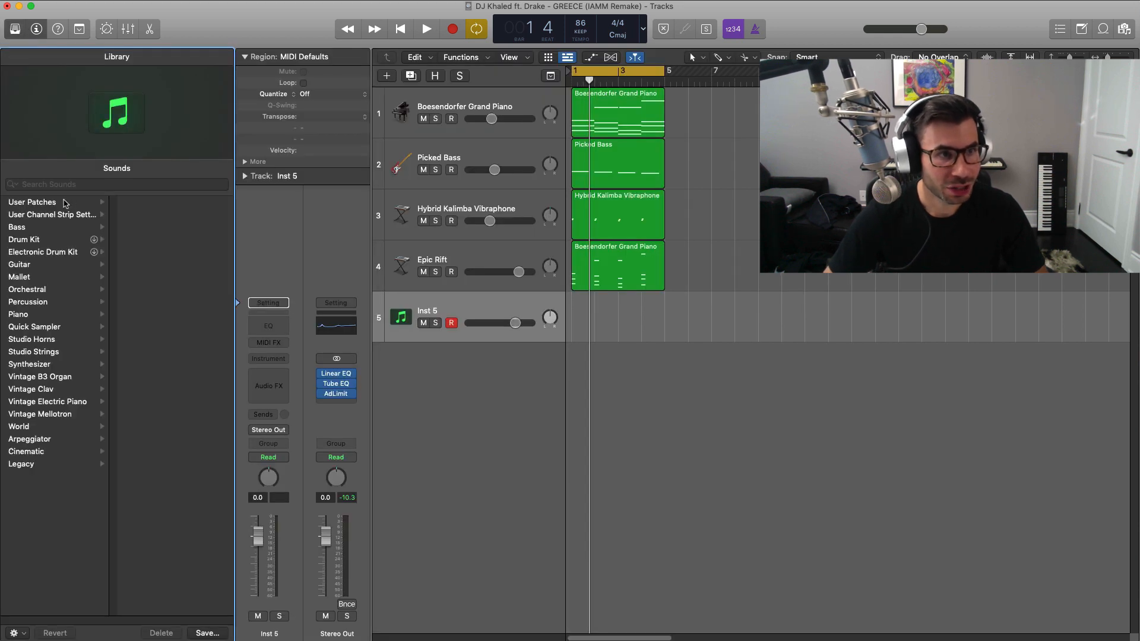
pyautogui.click(64, 202)
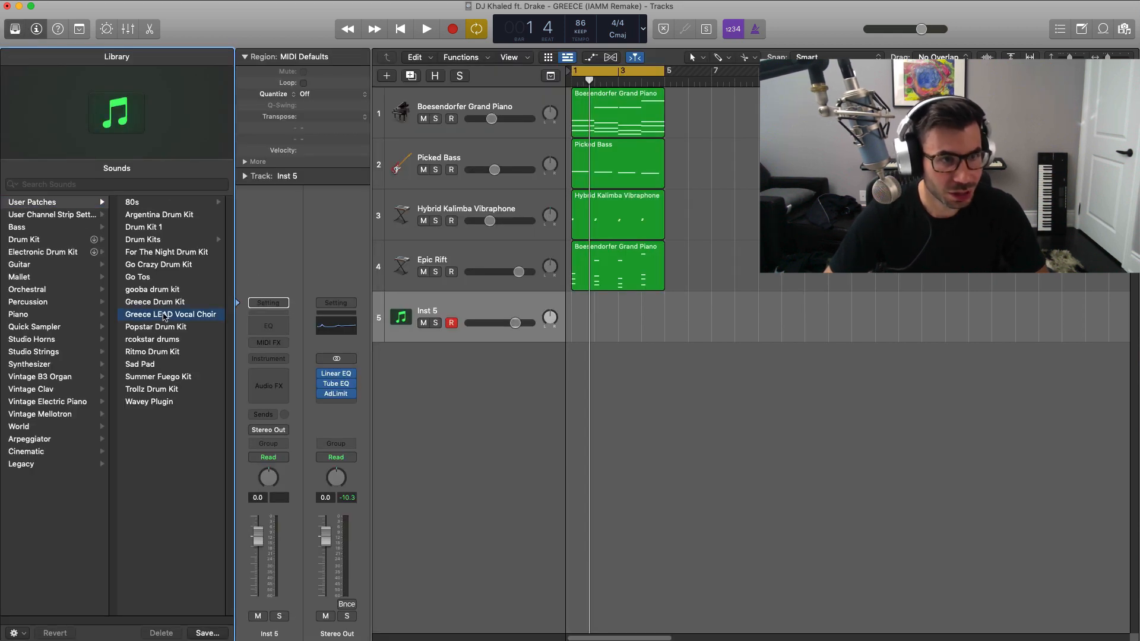
pyautogui.click(16, 31)
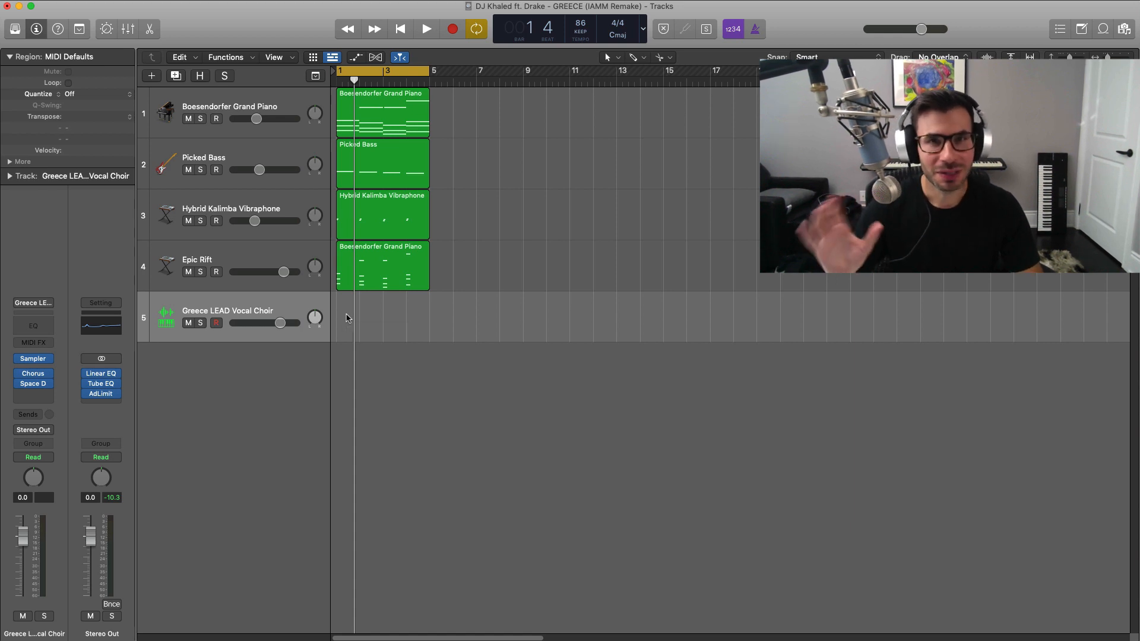
# Step: Create a four-bar MIDI region from bar 1 on the vocal choir track and set its piano roll time quantize to 1/8 Note
pyautogui.rightClick(348, 318)
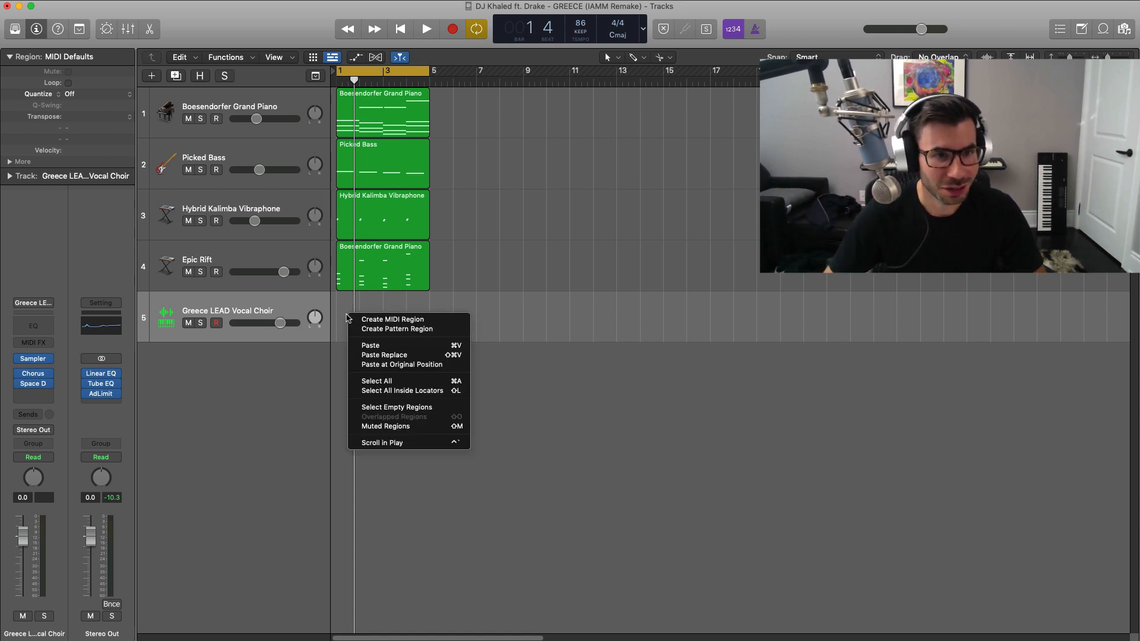
pyautogui.click(376, 320)
pyautogui.moveTo(356, 336); pyautogui.dragTo(429, 336)
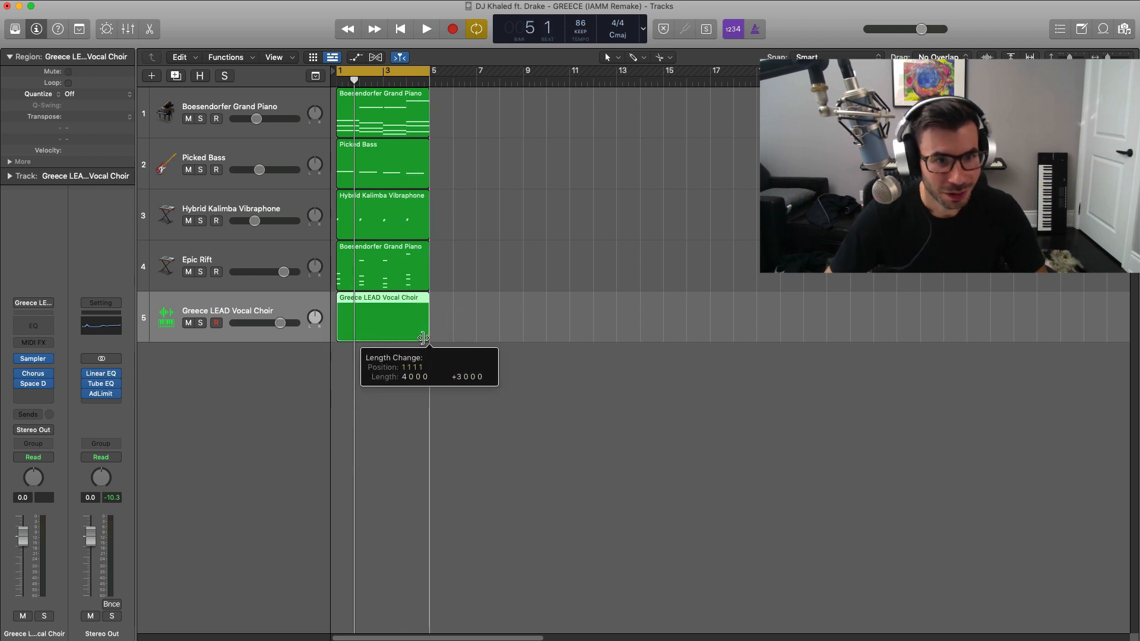
pyautogui.doubleClick(394, 322)
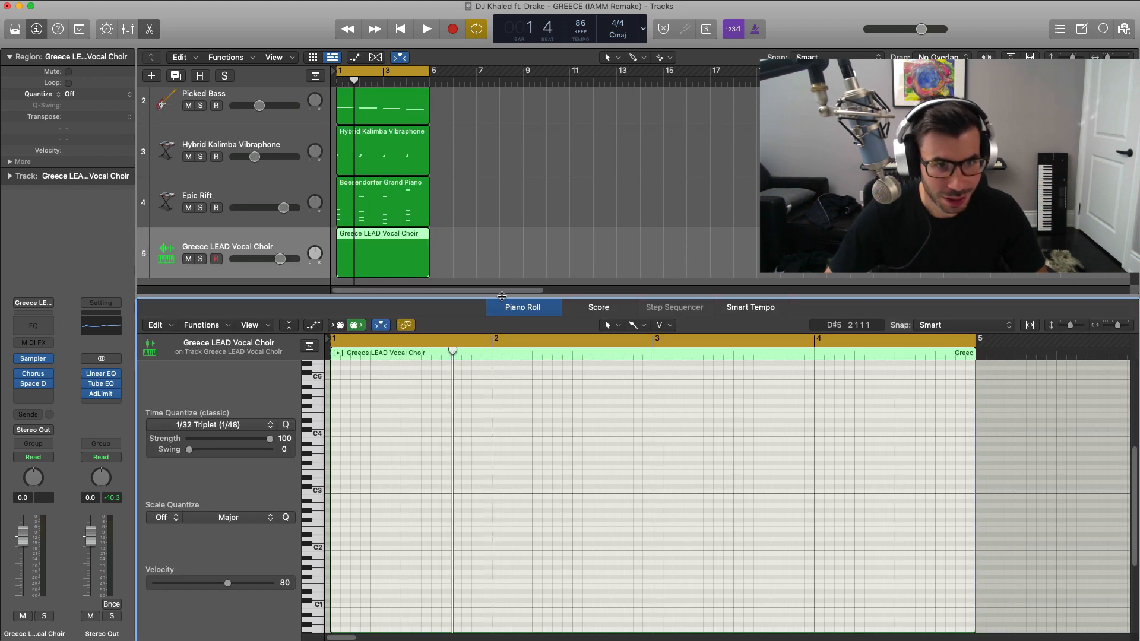
pyautogui.moveTo(501, 295); pyautogui.dragTo(501, 255)
pyautogui.click(207, 405)
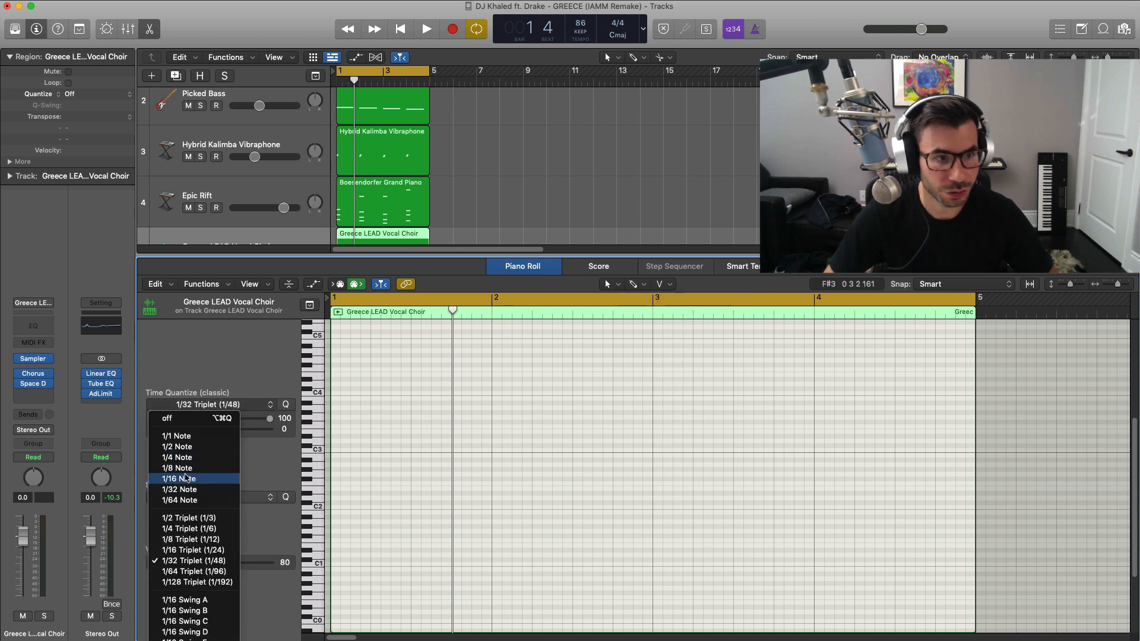
pyautogui.click(193, 468)
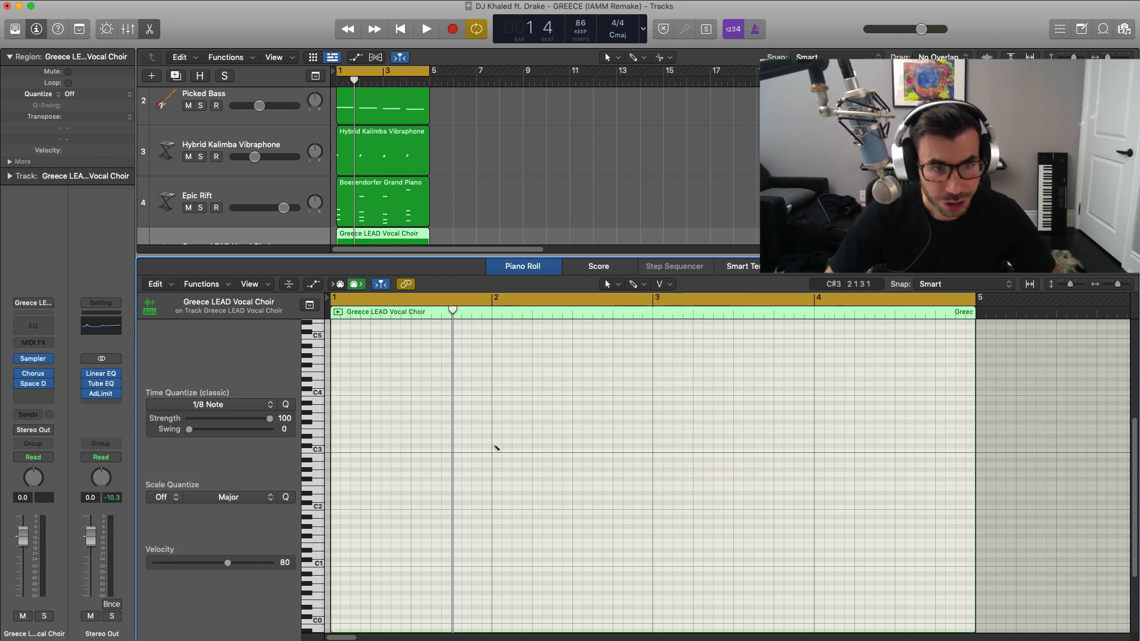
# Step: Place a D4 note three sixteenths long at the start of bar 2 in the vocal choir region and check it in playback
pyautogui.click(494, 443)
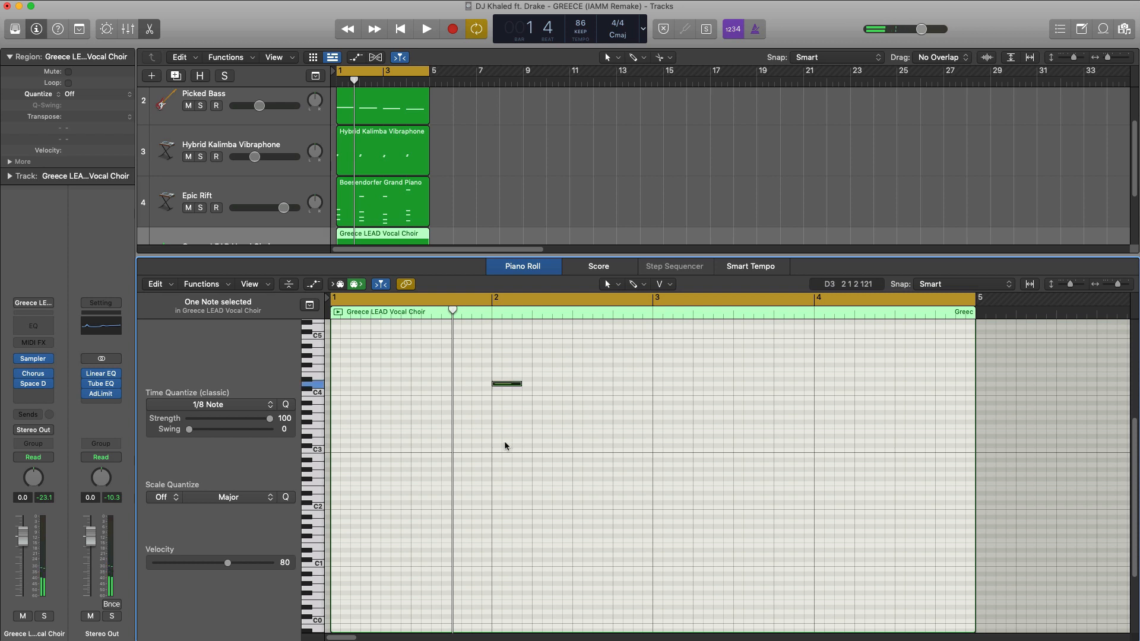
pyautogui.press('space')
pyautogui.press('space')
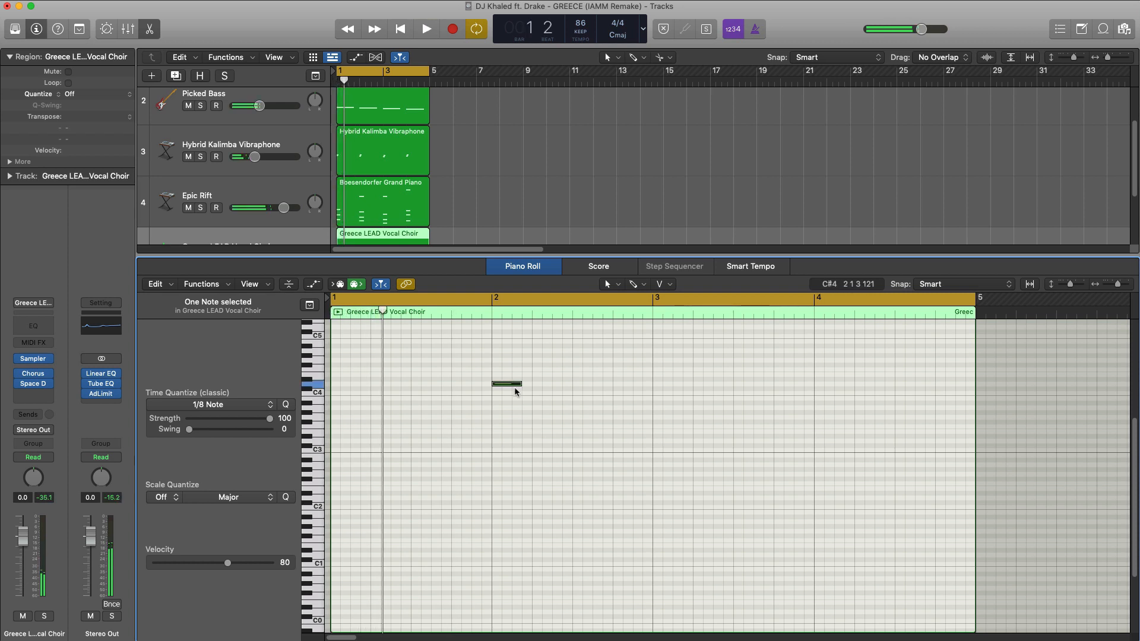
pyautogui.click(514, 387)
pyautogui.click(514, 385)
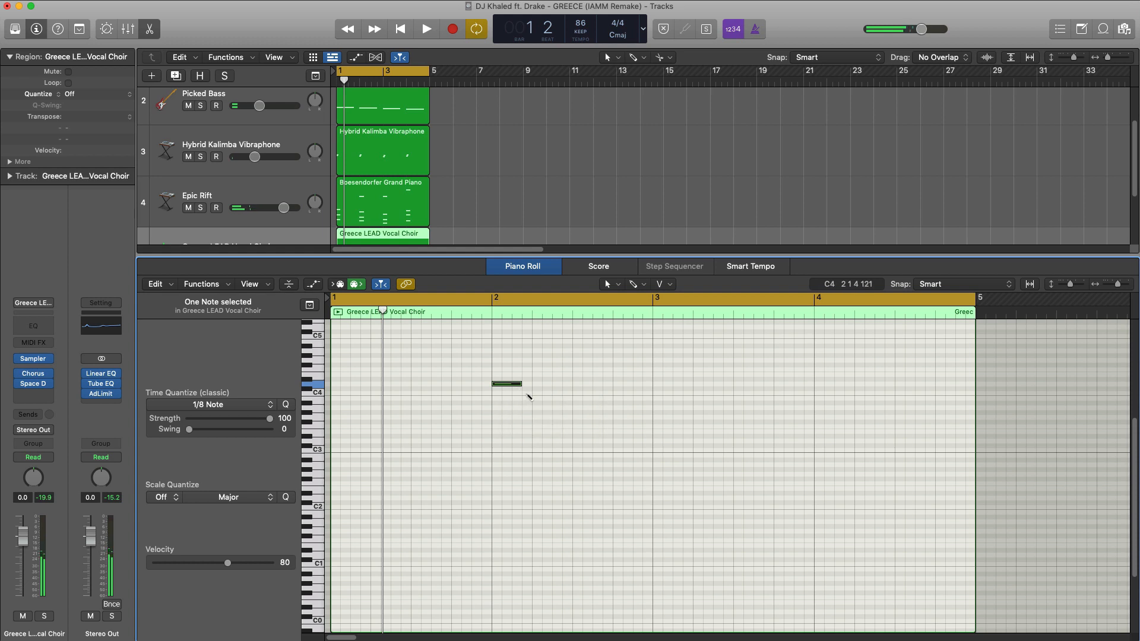
# Step: Add a sixteenth-long C4 note after the D4, repeat the pair three times to fill bar 2, and play it back
pyautogui.moveTo(548, 395); pyautogui.dragTo(531, 394)
pyautogui.keyDown('shift'); pyautogui.click(503, 383); pyautogui.keyUp('shift')
pyautogui.press('super+r')
pyautogui.press('space')
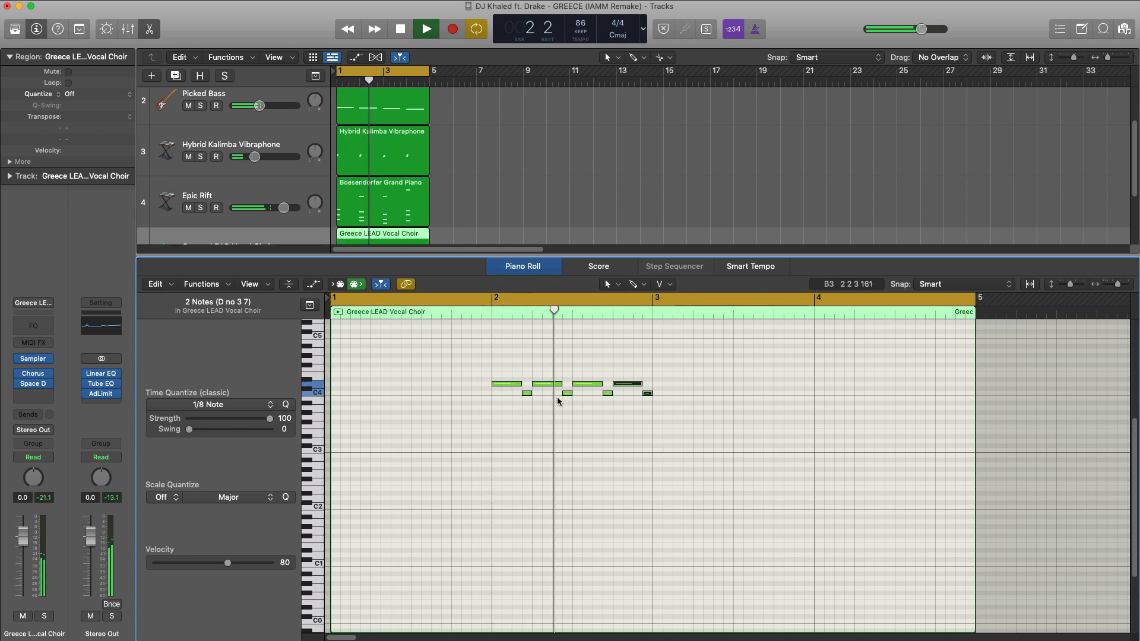
# Step: Lower the velocities of bar 2's second, third and fourth note pairs to 61, about 34 and 11, then play them back
pyautogui.press('space')
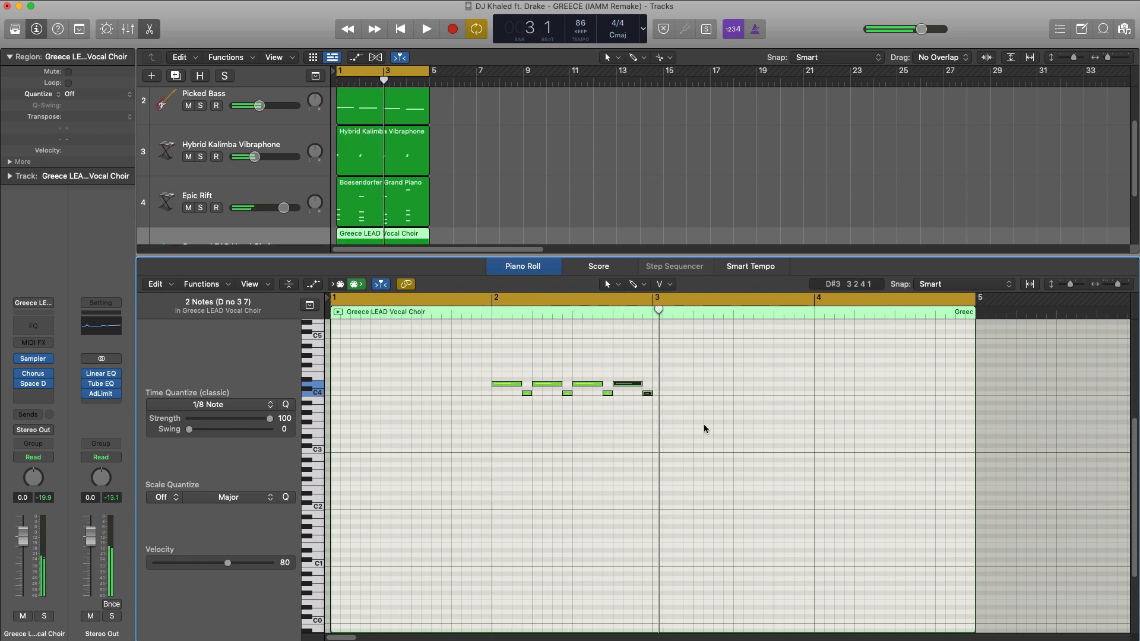
pyautogui.moveTo(702, 423); pyautogui.dragTo(568, 414)
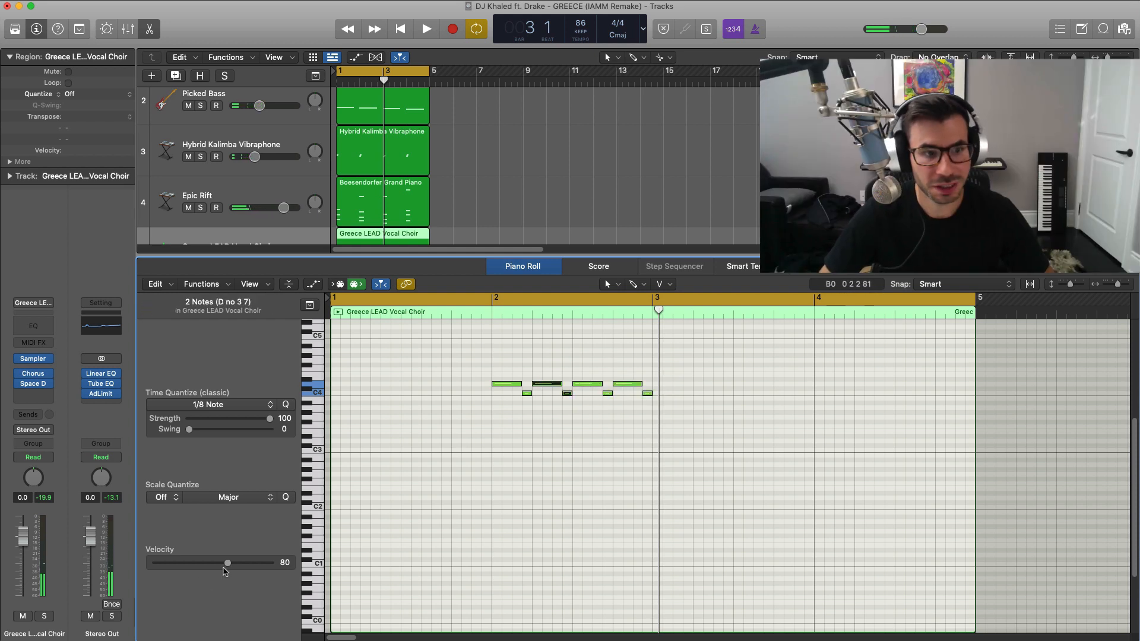
pyautogui.moveTo(227, 562); pyautogui.dragTo(220, 566)
pyautogui.click(589, 368)
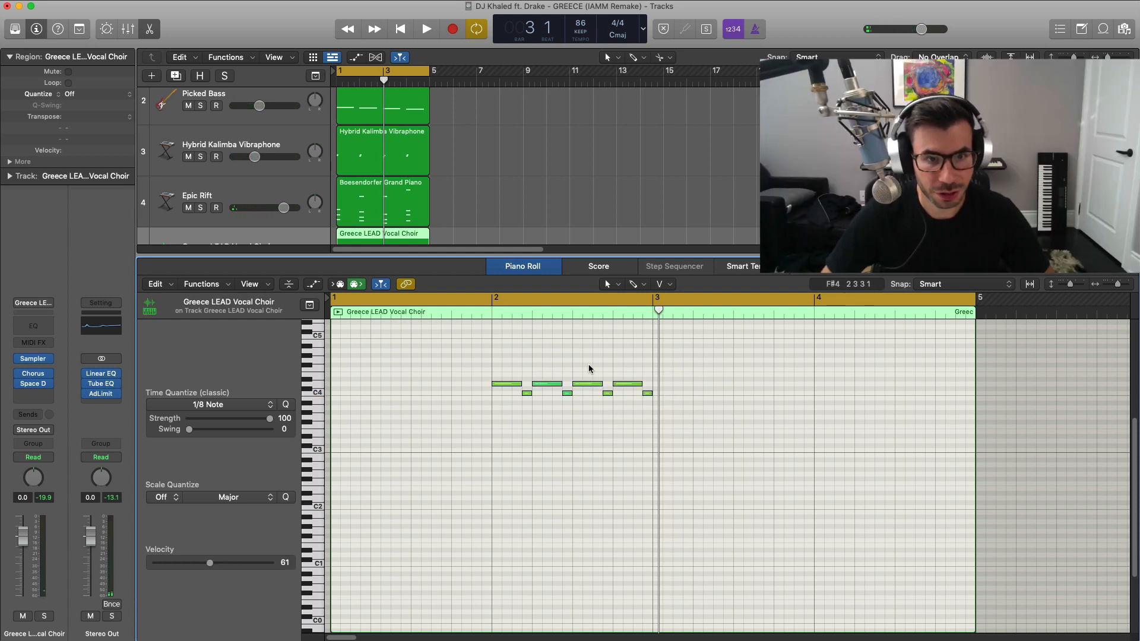
pyautogui.moveTo(601, 406); pyautogui.dragTo(610, 414)
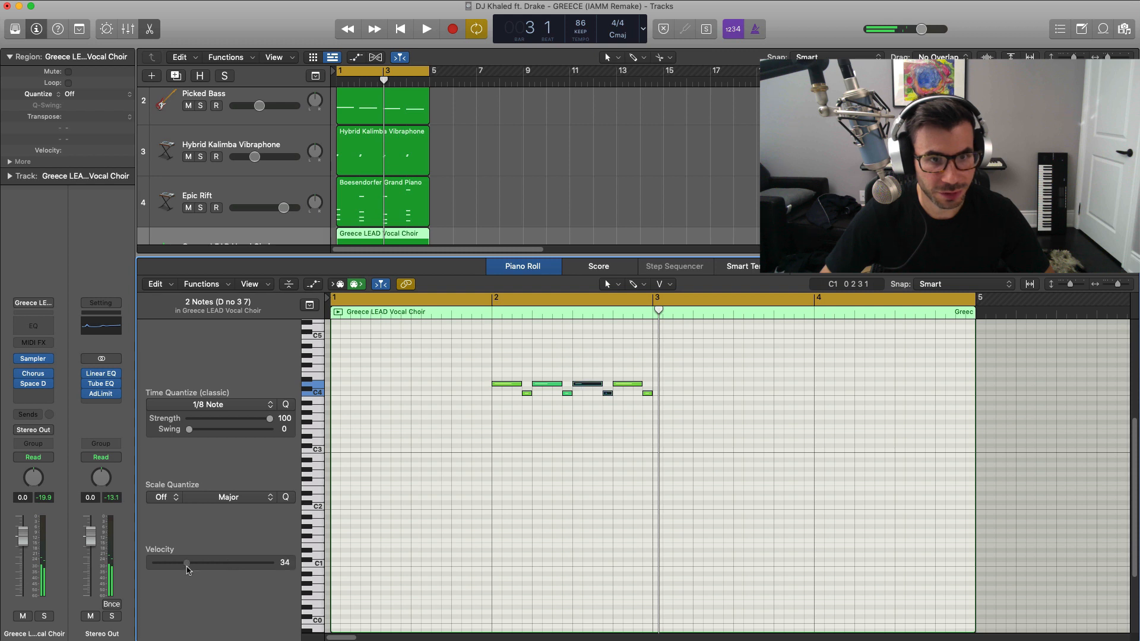
pyautogui.moveTo(625, 374); pyautogui.dragTo(655, 426)
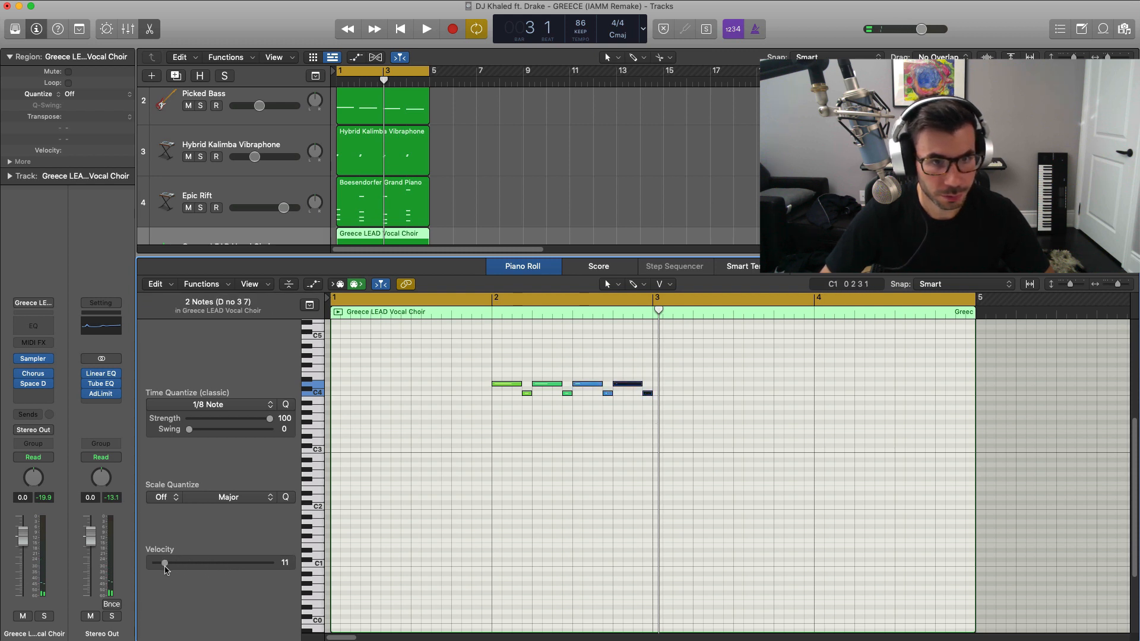
pyautogui.press('space')
pyautogui.click(518, 477)
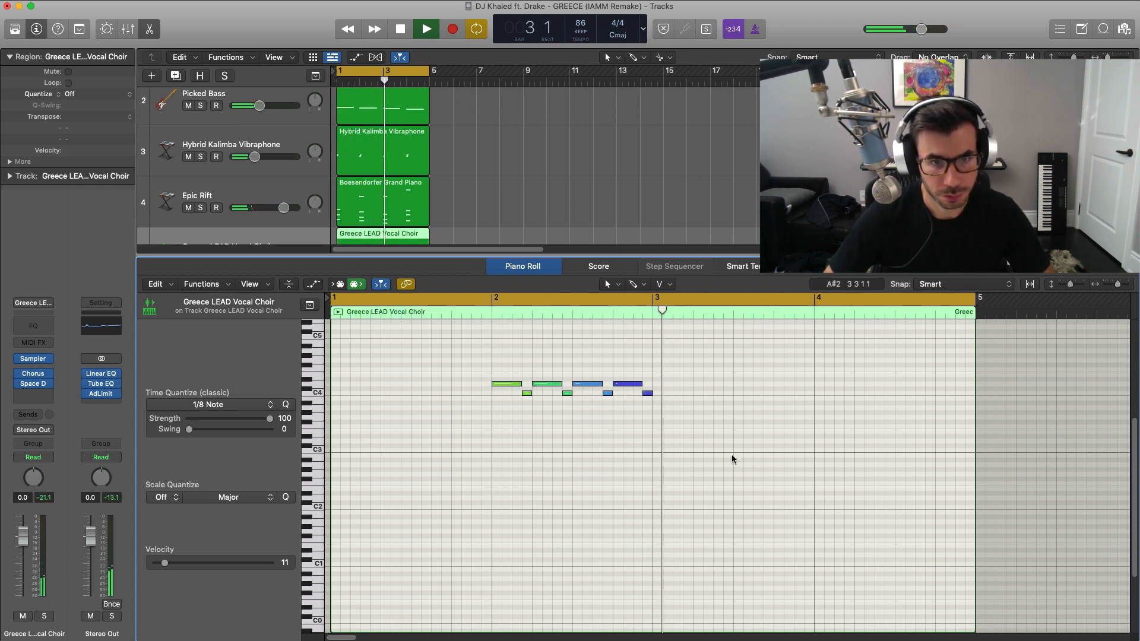
# Step: Repeat all of bar 2's vocal choir notes once to fill bar 3 and start playback
pyautogui.press('space')
pyautogui.moveTo(723, 444); pyautogui.dragTo(482, 379)
pyautogui.press('super+r')
pyautogui.press('space')
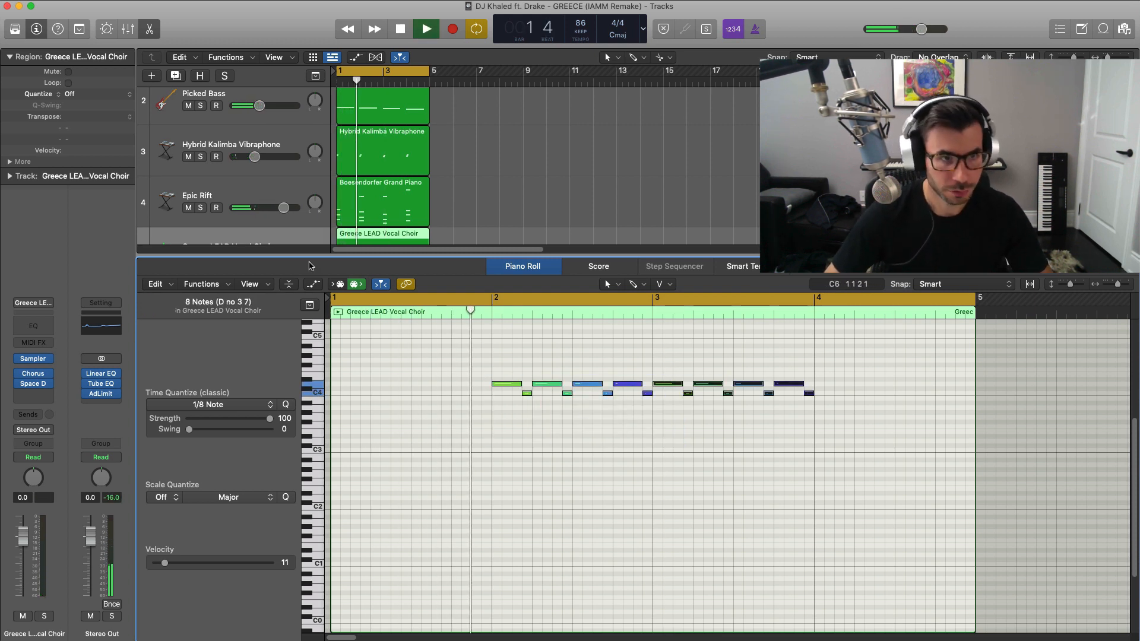
# Step: Set the Greece LEAD Vocal Choir track volume to -1.3 dB during playback and reopen its region in the piano roll
pyautogui.press('p')
pyautogui.moveTo(280, 323); pyautogui.dragTo(276, 323)
pyautogui.doubleClick(362, 316)
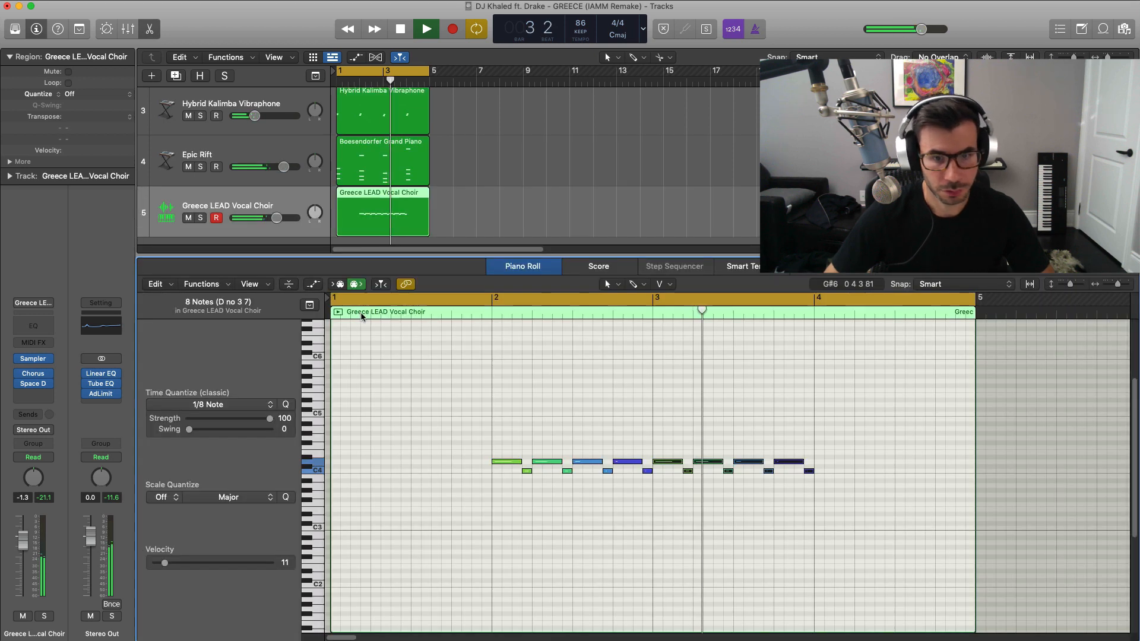
pyautogui.press('space')
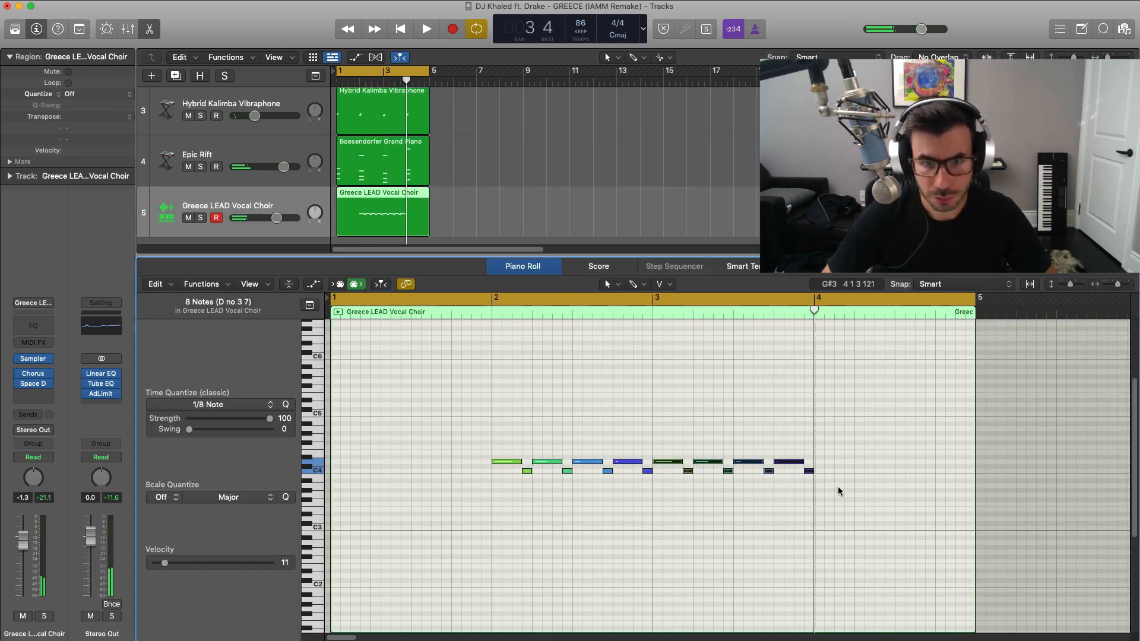
# Step: Copy the bar 3 note pattern into bar 4, raised to A4 and G4, and play it back
pyautogui.moveTo(838, 491); pyautogui.dragTo(828, 430)
pyautogui.click(794, 378)
pyautogui.press('space')
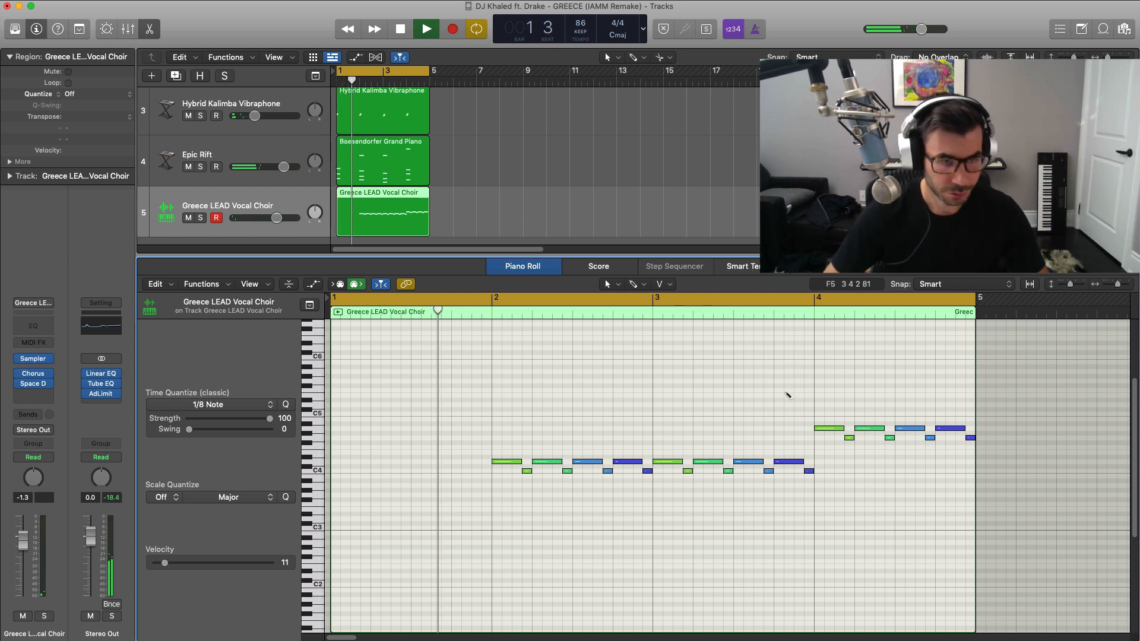
# Step: Close the piano roll and set the Greece LEAD Vocal Choir track volume to -4.4 dB while listening to the loop
pyautogui.press('e')
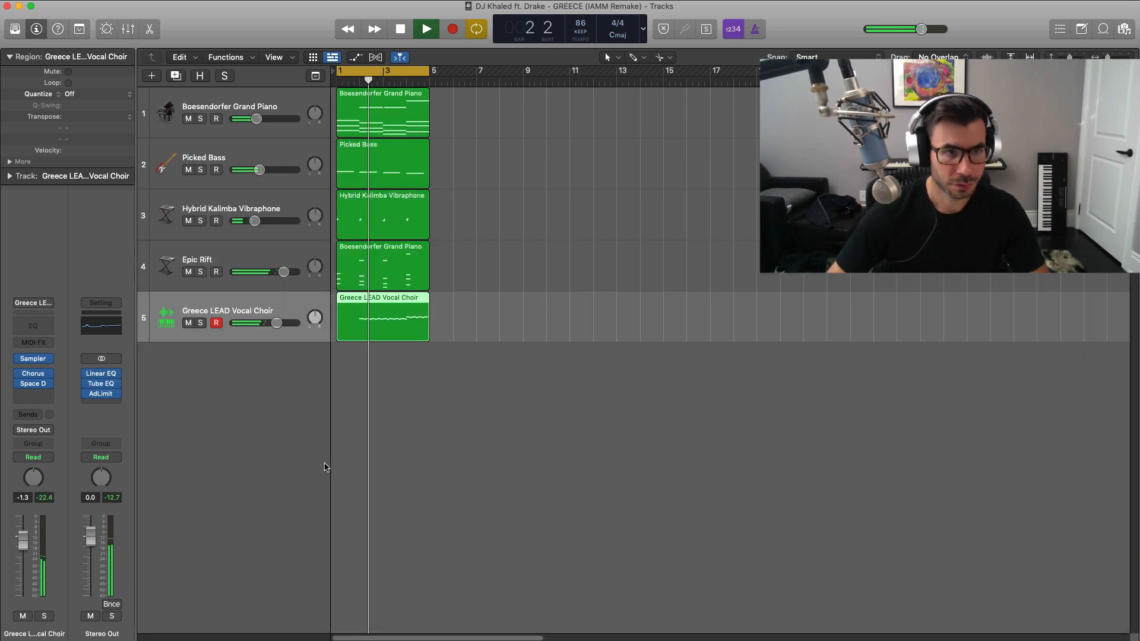
pyautogui.moveTo(276, 323); pyautogui.dragTo(267, 325)
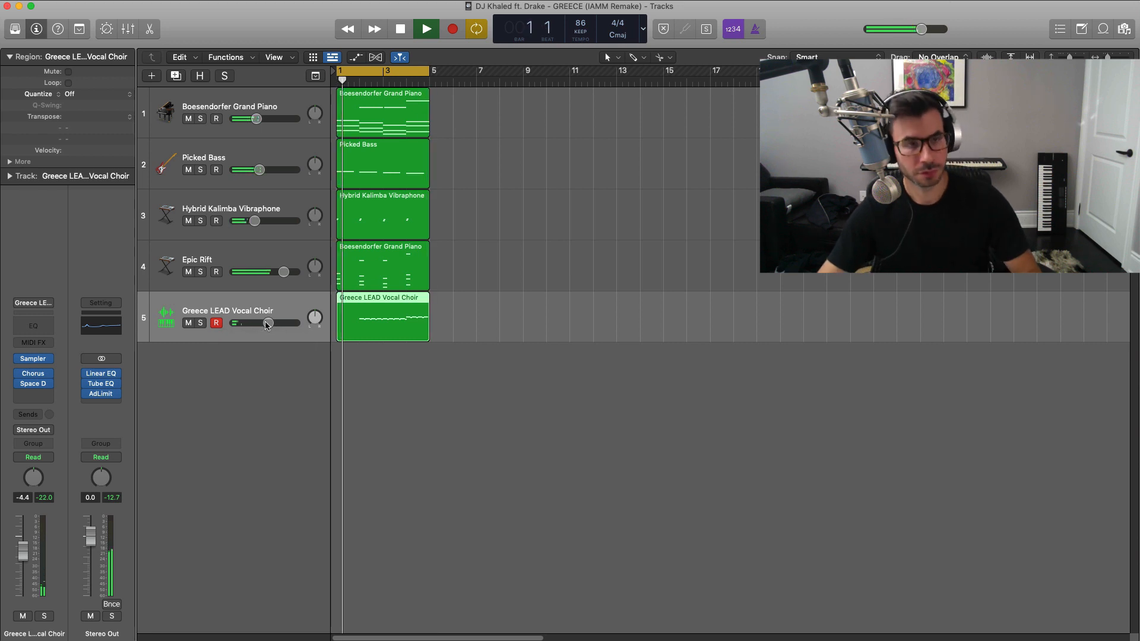
pyautogui.press('space')
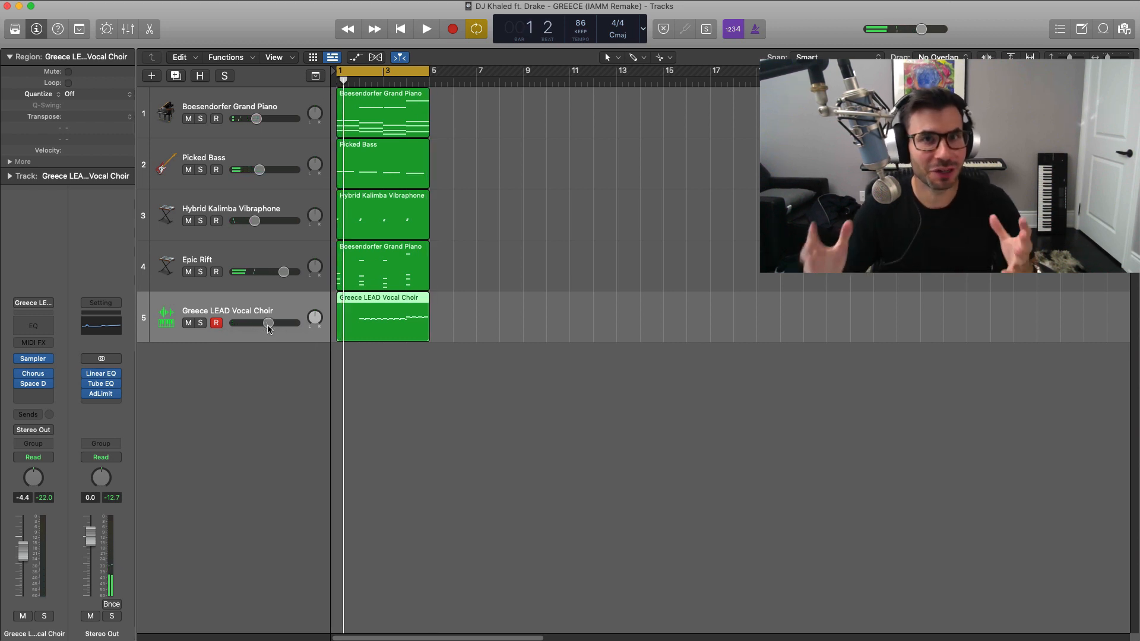
pyautogui.doubleClick(359, 331)
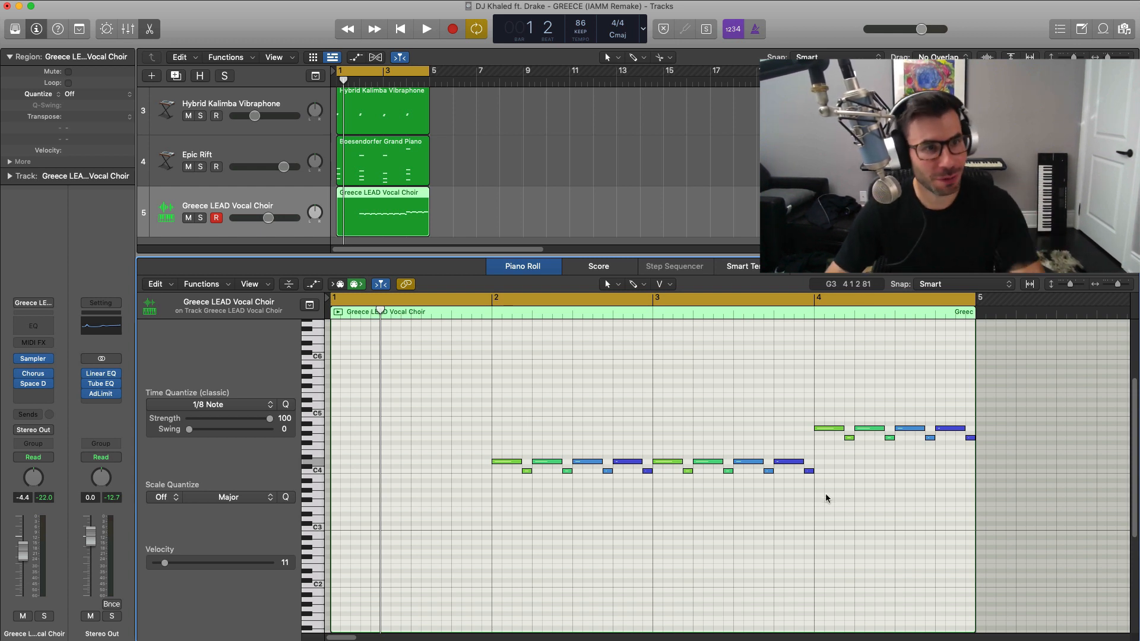
pyautogui.press('x')
pyautogui.press('x')
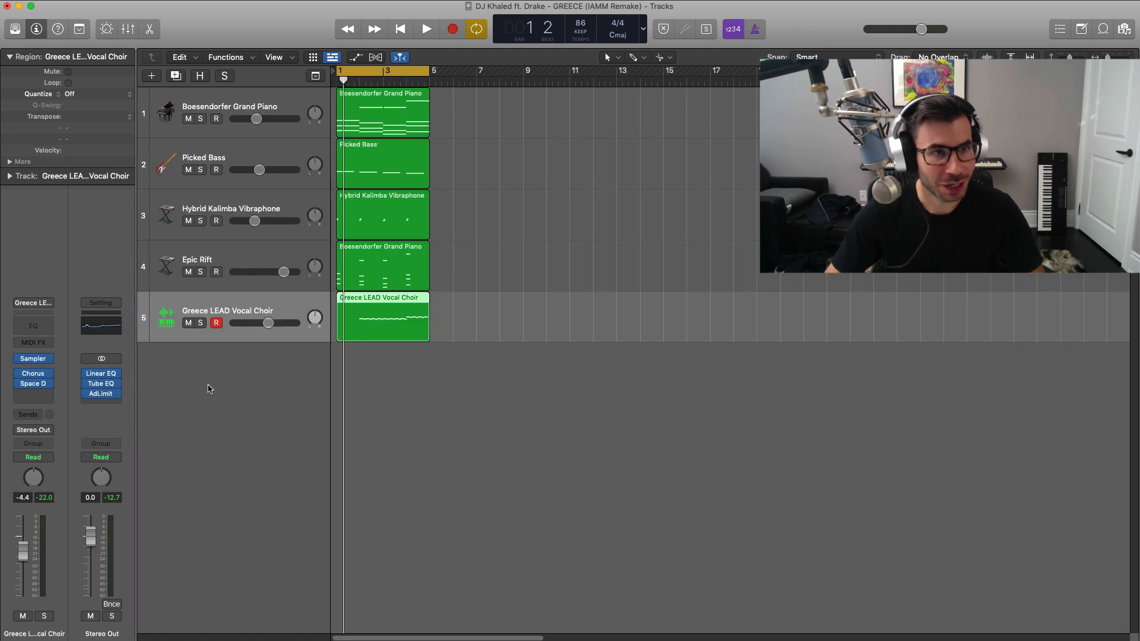
# Step: Create a software instrument track, load the Greece Drum Kit user patch on it, and expand its 808, clap and hihat subtracks
pyautogui.click(150, 81)
pyautogui.press('Return')
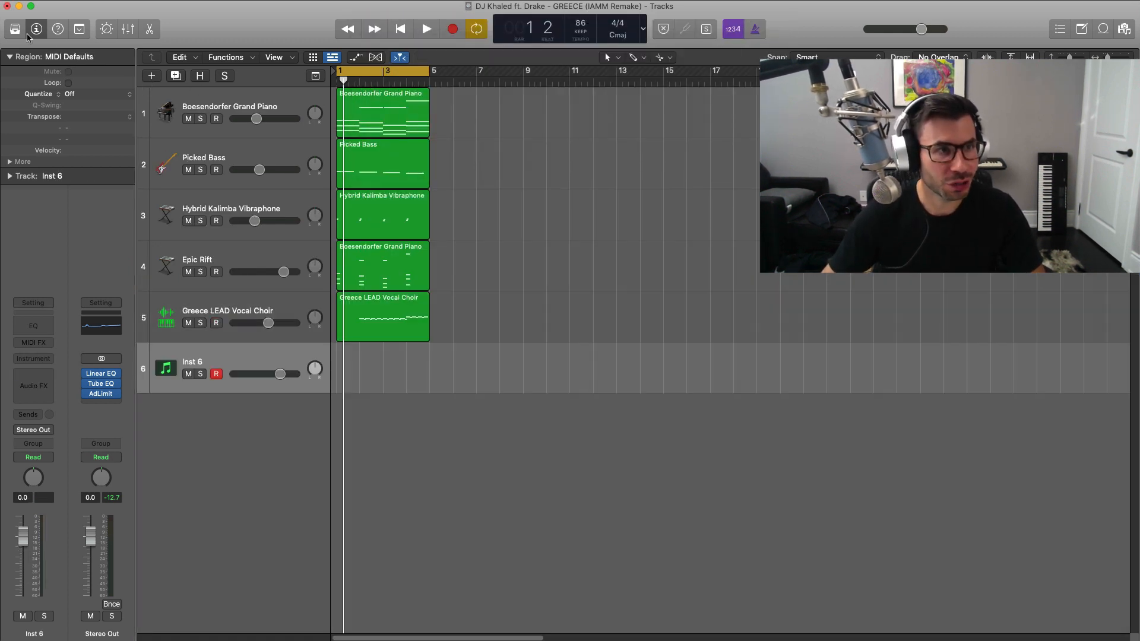
pyautogui.click(15, 29)
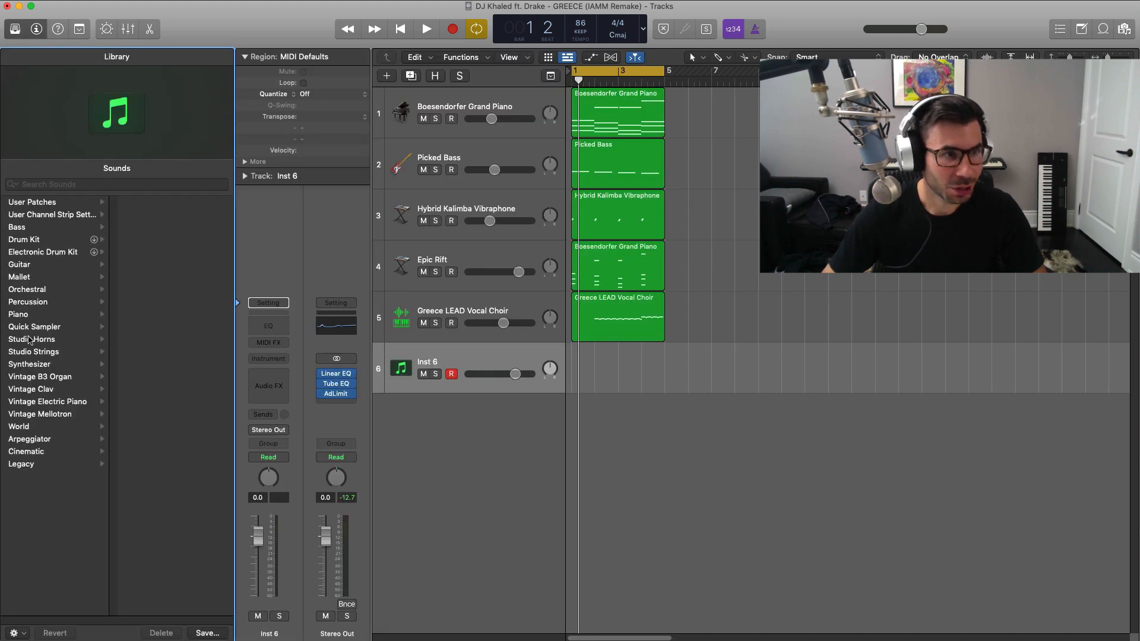
pyautogui.click(54, 215)
pyautogui.click(57, 205)
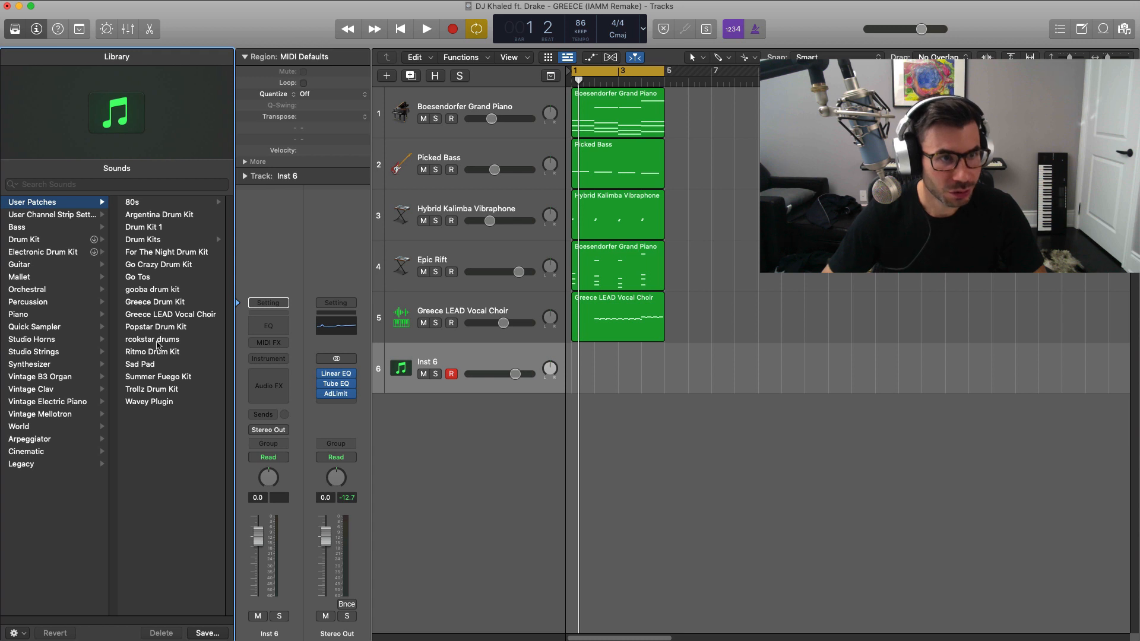
pyautogui.click(395, 369)
# Step: Create a pattern region on the greece clap track with steps 5 and 13 on, and play it back
pyautogui.rightClick(585, 476)
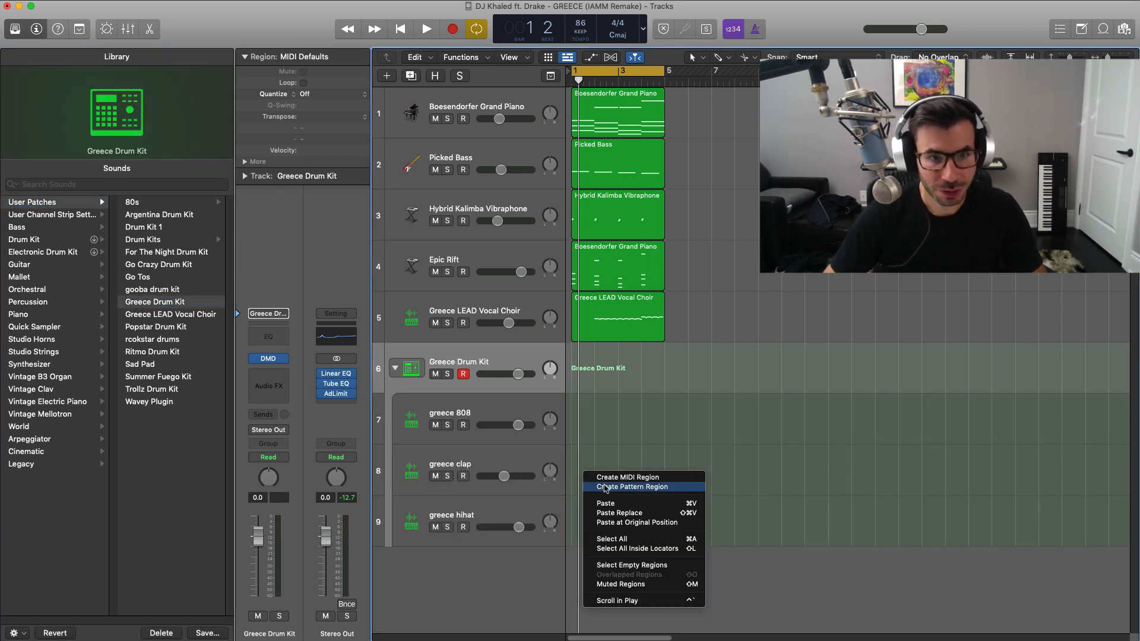
pyautogui.click(615, 491)
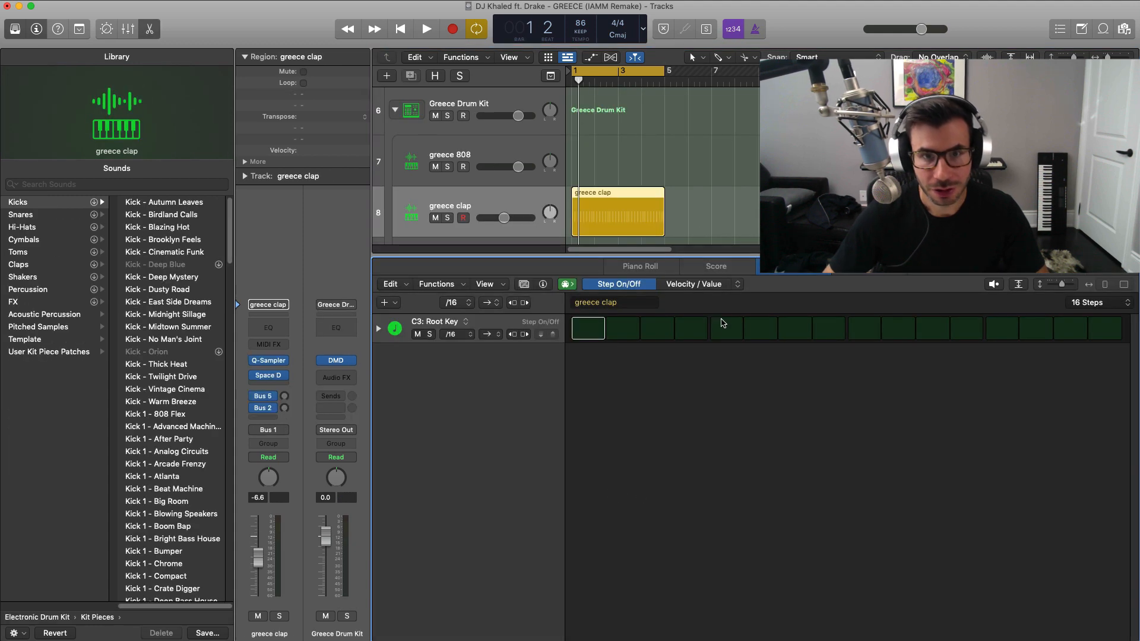
pyautogui.press('space')
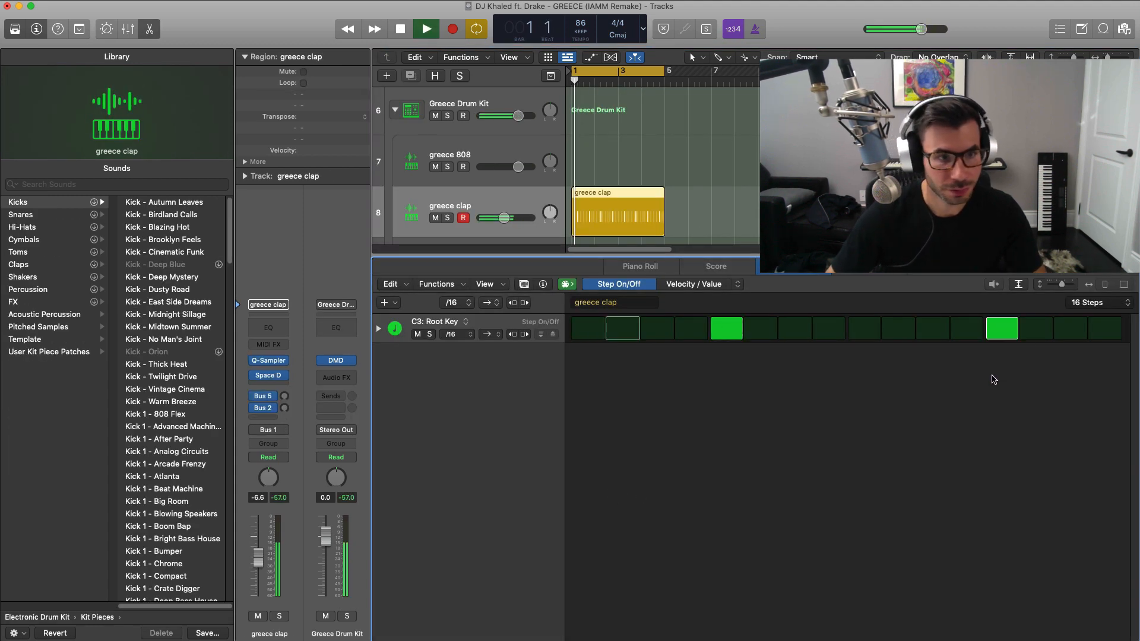
pyautogui.press('x')
pyautogui.press('x')
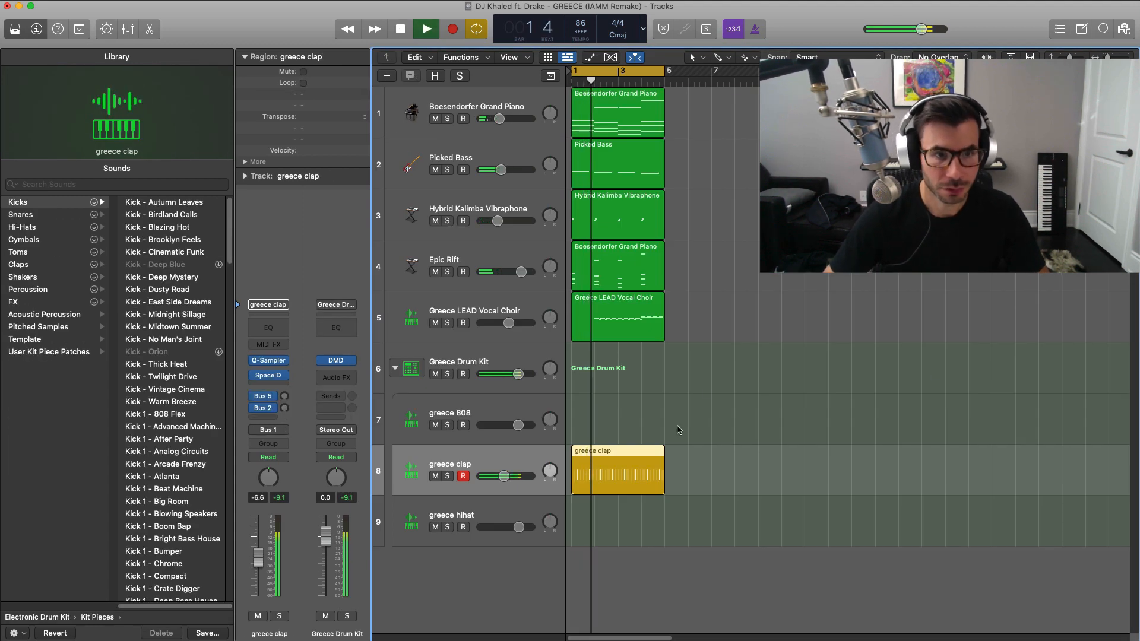
# Step: Create a pattern region on the greece hihat track with all 16 steps on and check it in playback
pyautogui.rightClick(585, 522)
pyautogui.click(611, 537)
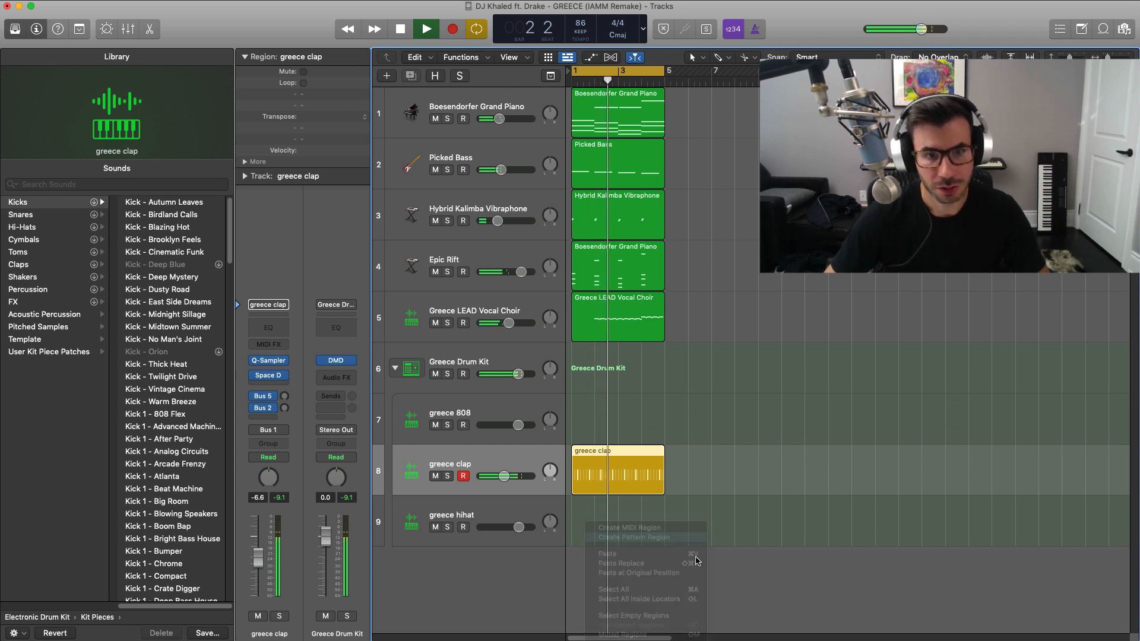
pyautogui.moveTo(586, 336); pyautogui.dragTo(1092, 339)
pyautogui.press('space')
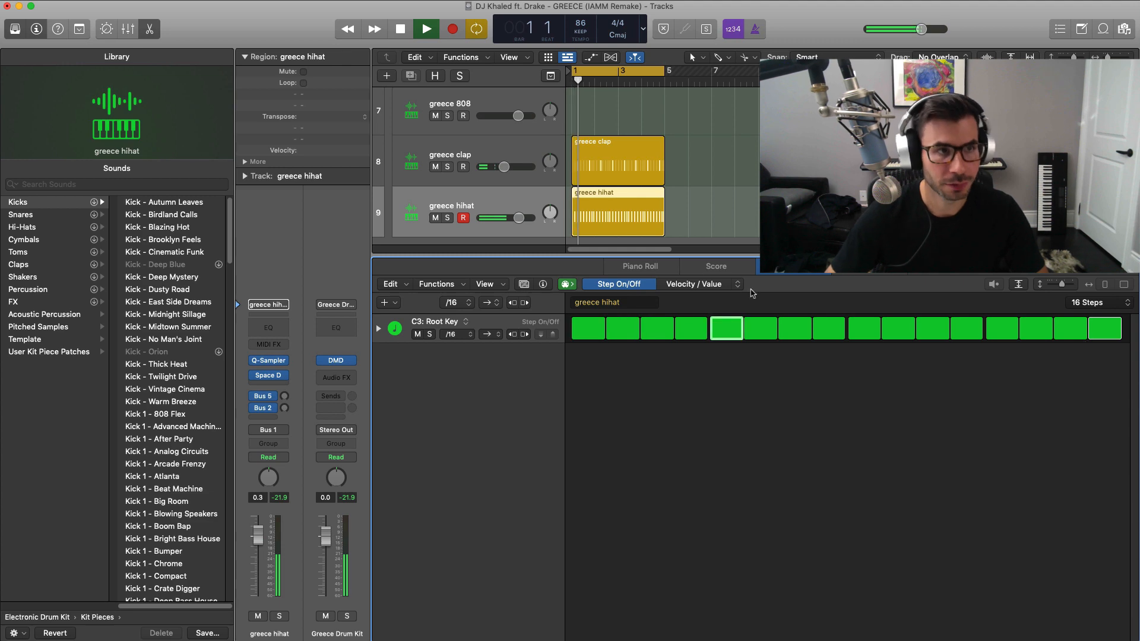
pyautogui.click(149, 29)
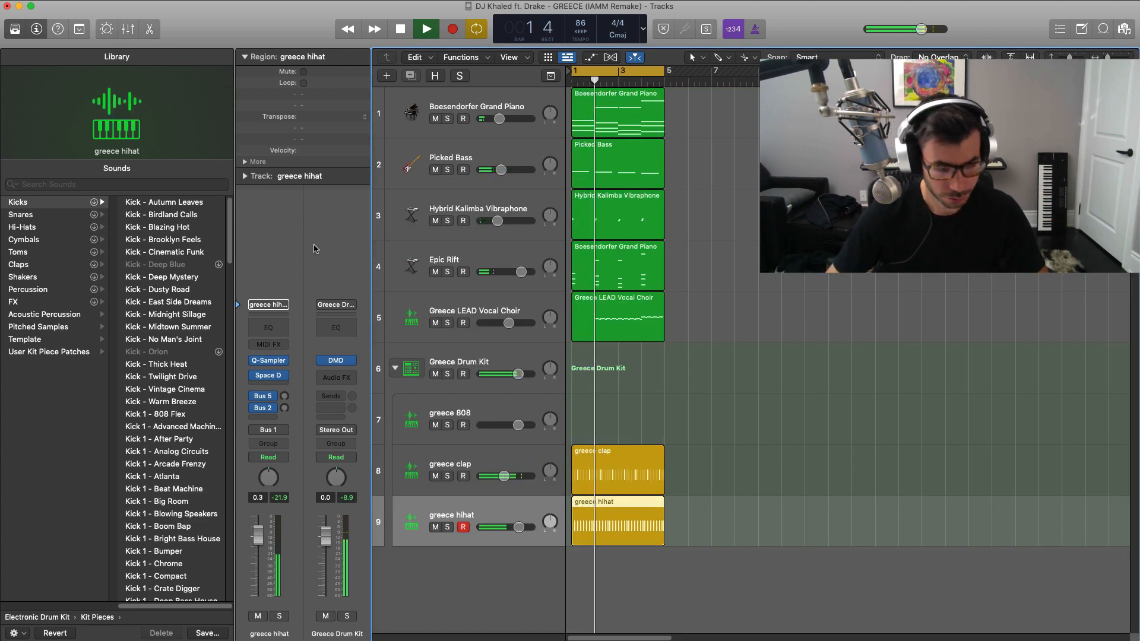
pyautogui.press('space')
# Step: Create a MIDI region on the greece 808 track, extend it to four bars, open it in the piano roll, and hide the Library
pyautogui.rightClick(583, 419)
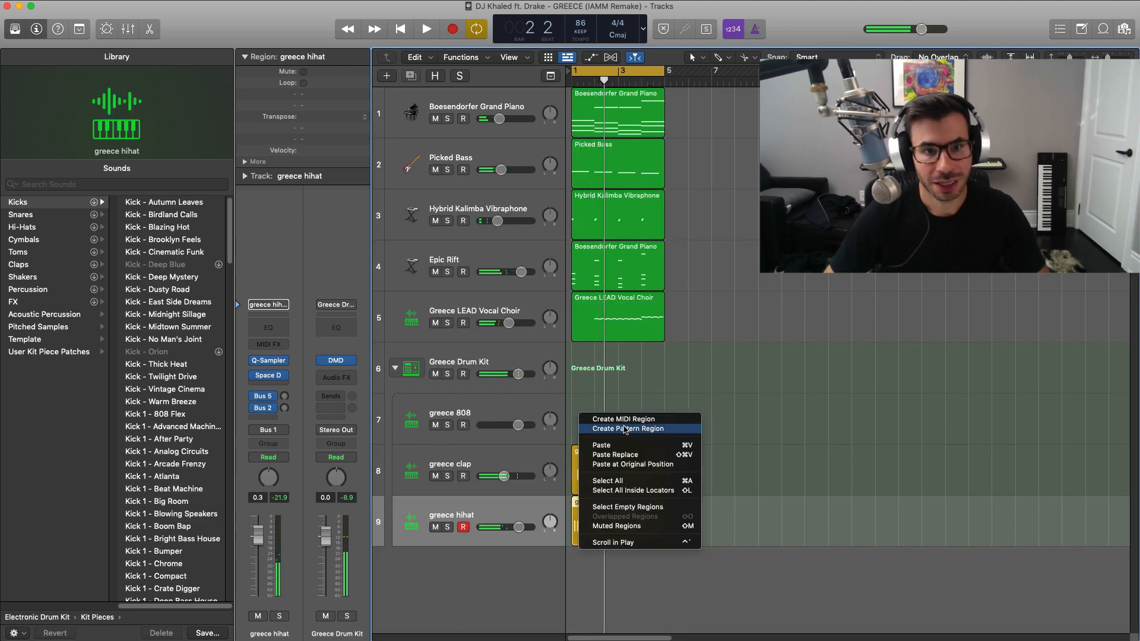
pyautogui.click(630, 420)
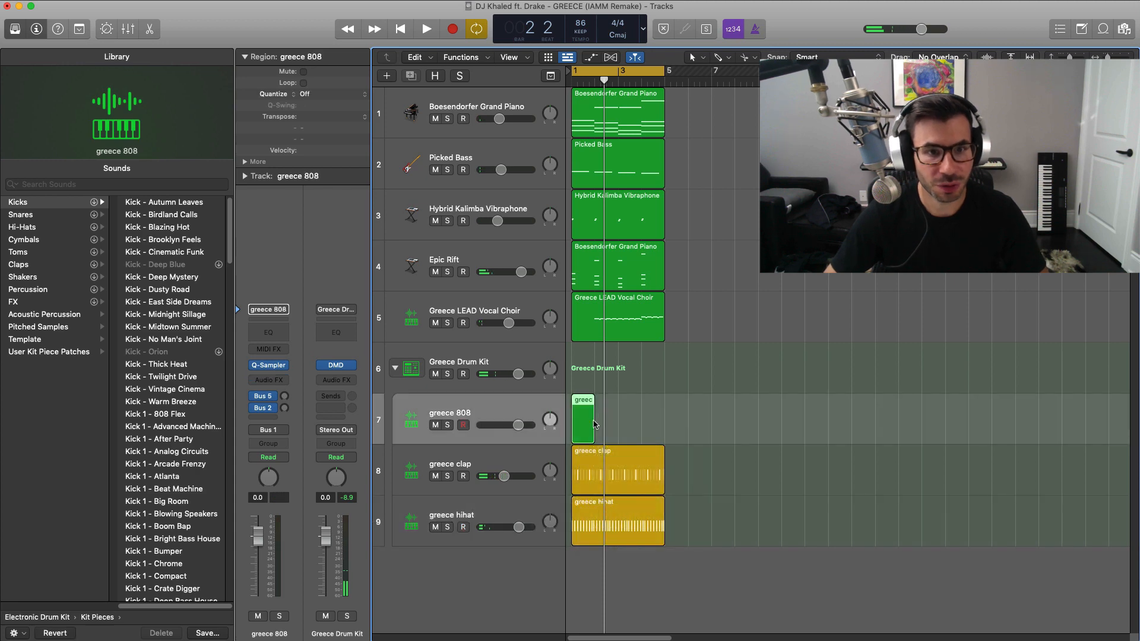
pyautogui.moveTo(592, 437); pyautogui.dragTo(663, 436)
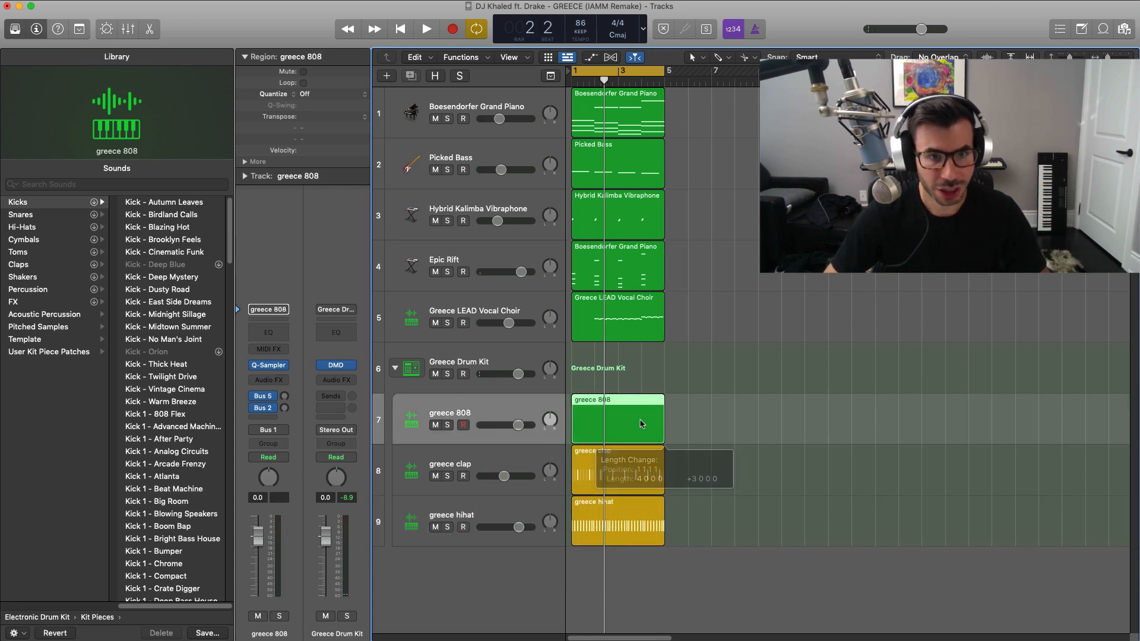
pyautogui.doubleClick(644, 426)
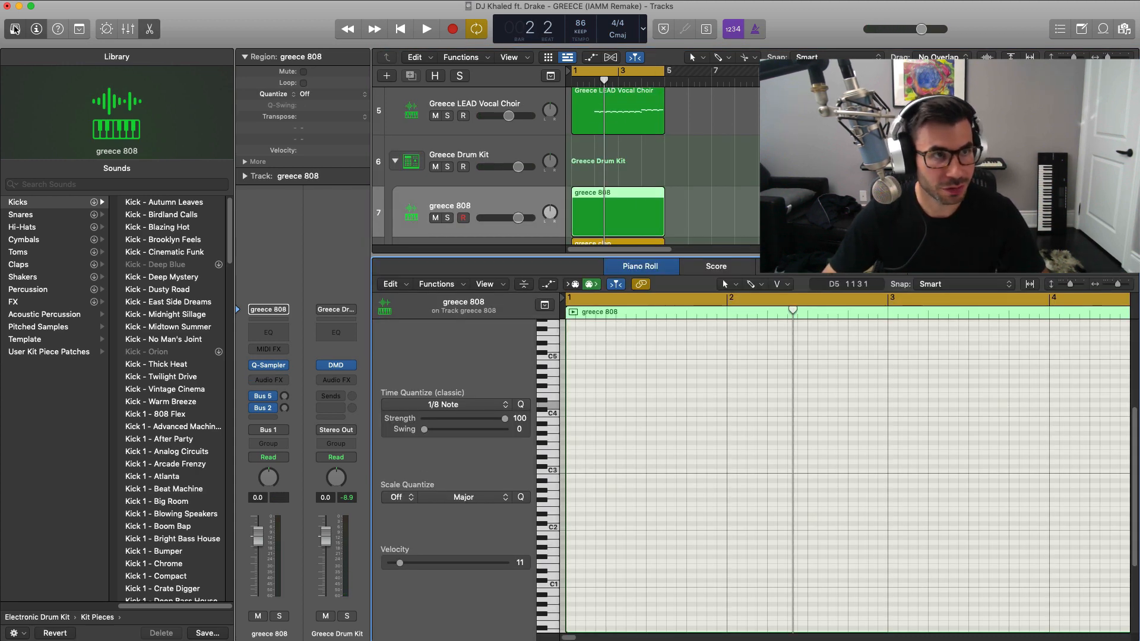
pyautogui.click(14, 29)
# Step: Place three D2 notes, each three sixteenths long, at 1 1 1, 1 3 3 and 1 4 2 in the greece 808 region during playback
pyautogui.scroll(-2, 332, 570)
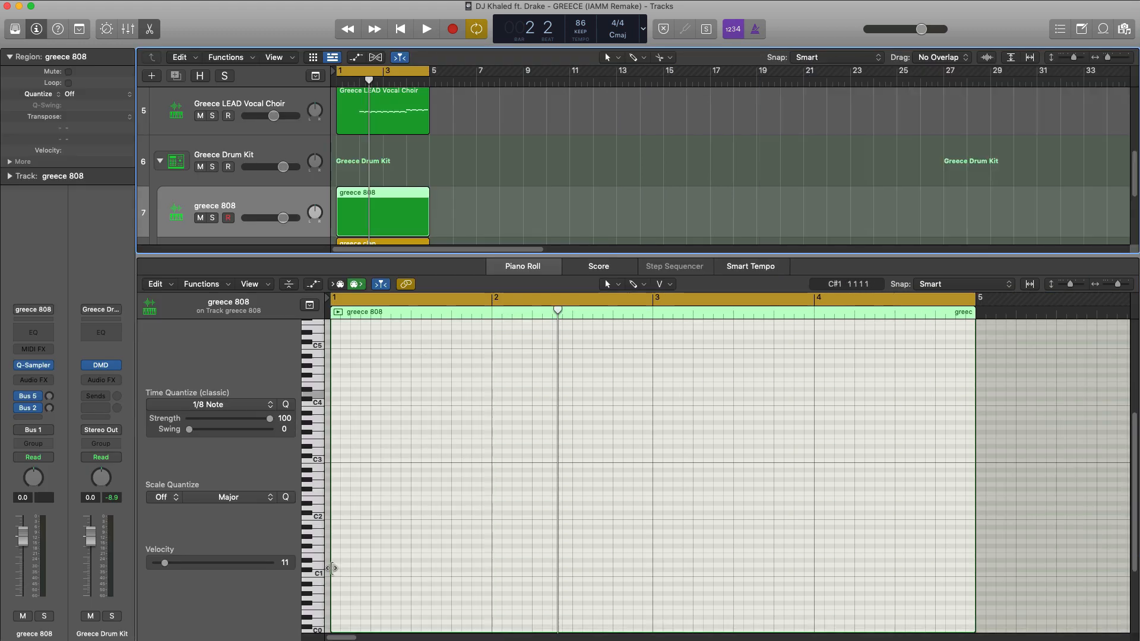
pyautogui.scroll(-1, 351, 564)
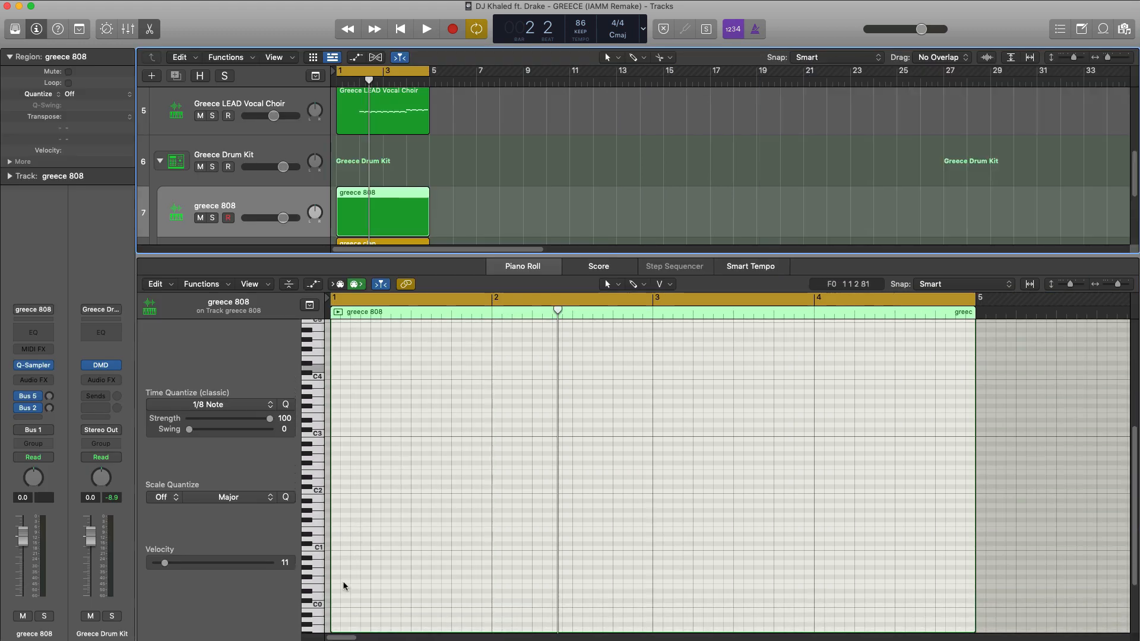
pyautogui.click(338, 485)
pyautogui.press('space')
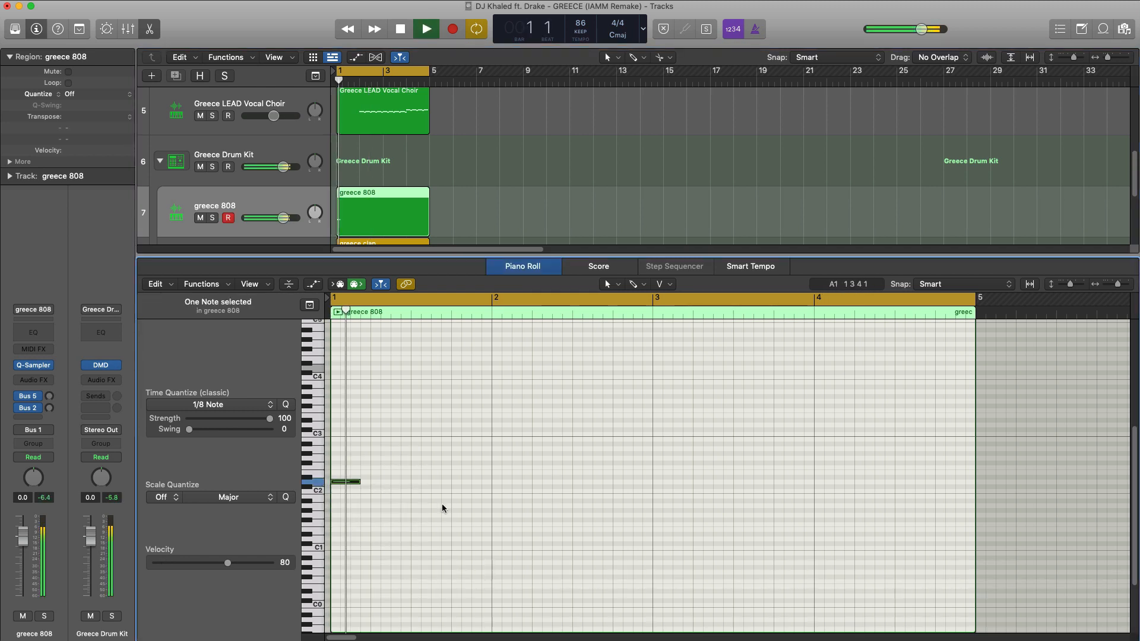
pyautogui.click(433, 482)
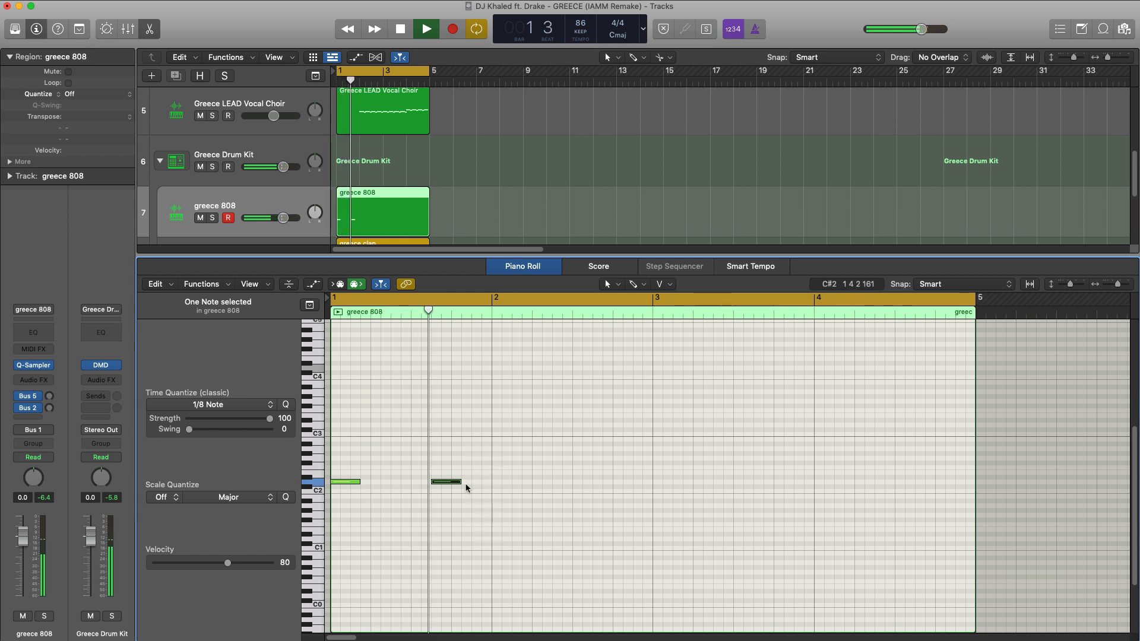
pyautogui.click(463, 482)
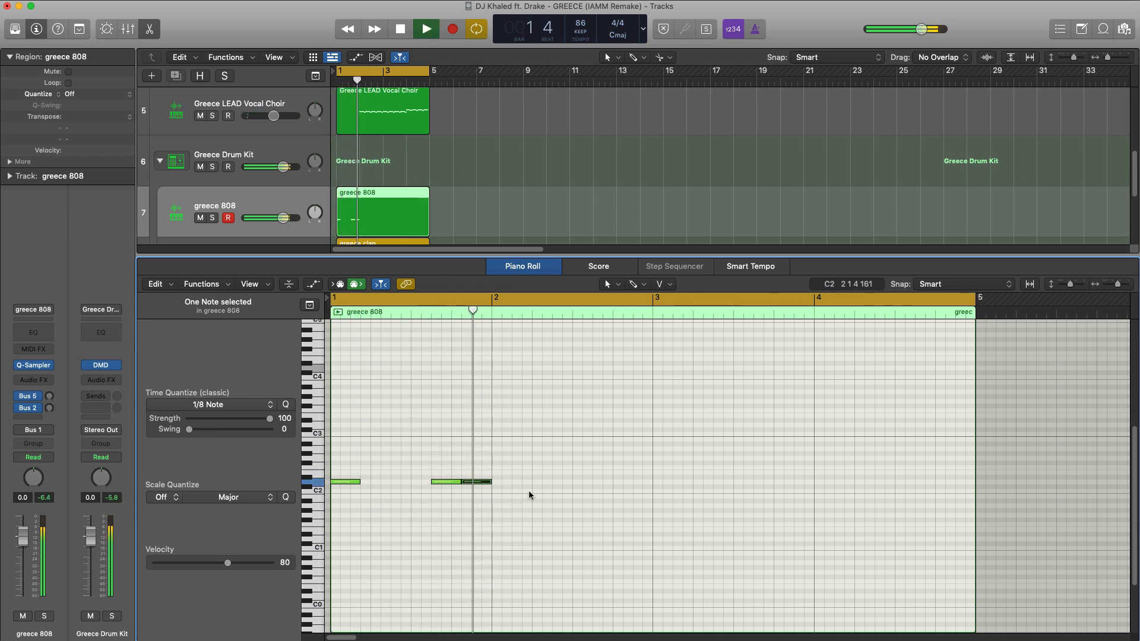
# Step: Copy bar 1's three 808 notes into bar 2, lowered to C2, and play them back
pyautogui.press('space')
pyautogui.moveTo(528, 491); pyautogui.dragTo(504, 493)
pyautogui.press('space')
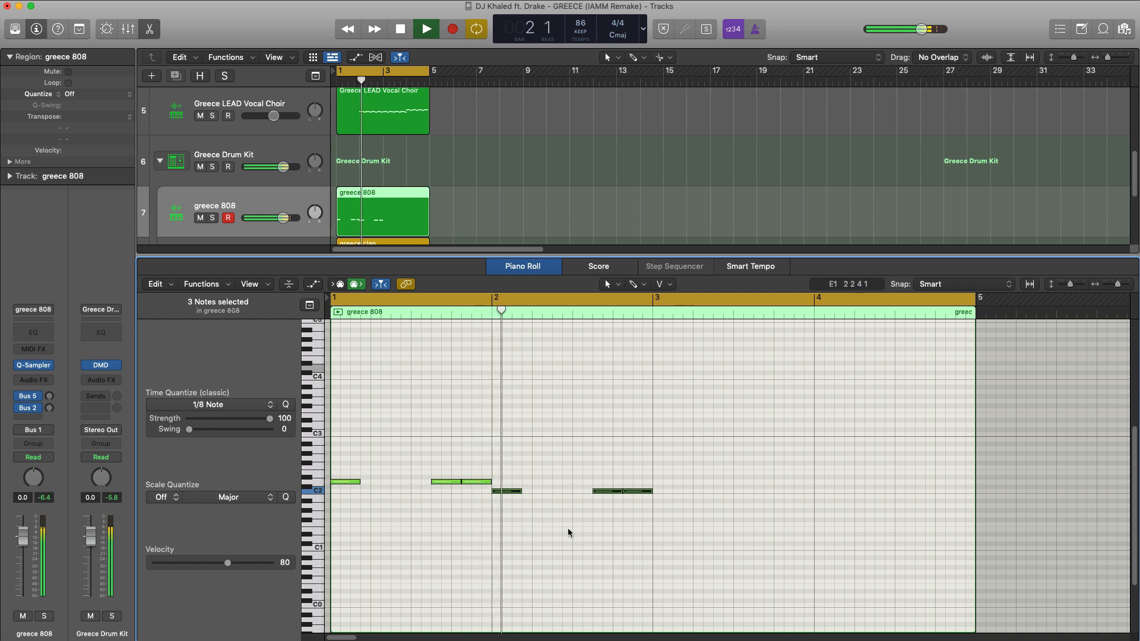
# Step: Stop playback and copy the three-note 808 pattern into bar 3 at A#1 and bar 4 at A1
pyautogui.press('space')
pyautogui.moveTo(665, 497); pyautogui.dragTo(825, 509)
# Step: Extend all the greece 808 notes to legato, transpose them down two octaves during playback, and close the piano roll
pyautogui.moveTo(1044, 556); pyautogui.dragTo(353, 386)
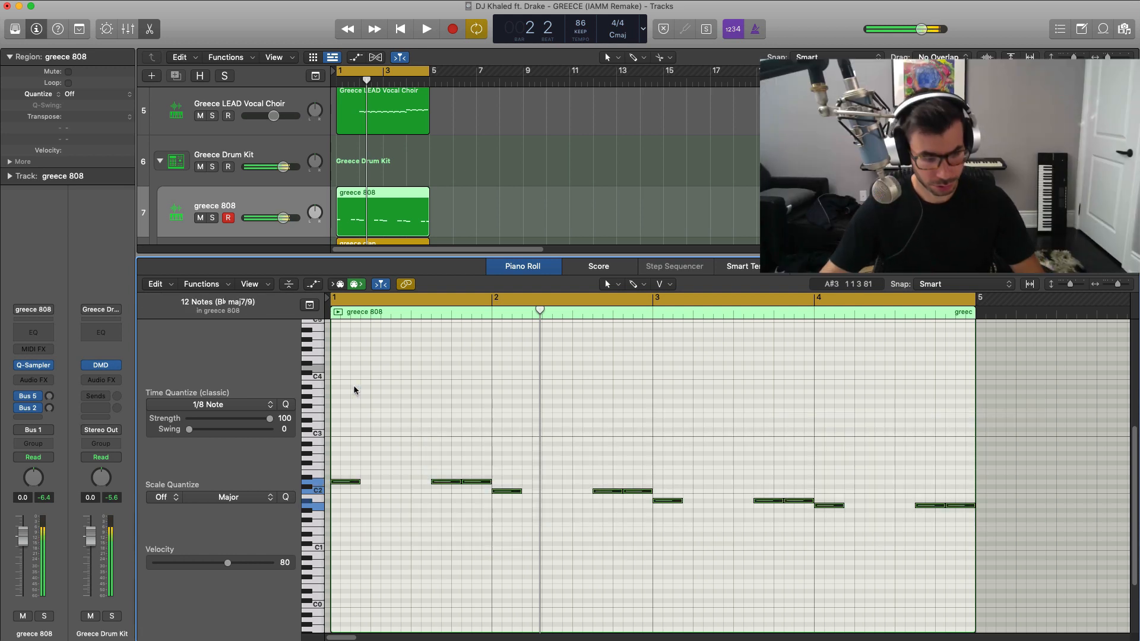
pyautogui.hotkey('shift', '\\')
pyautogui.press('space')
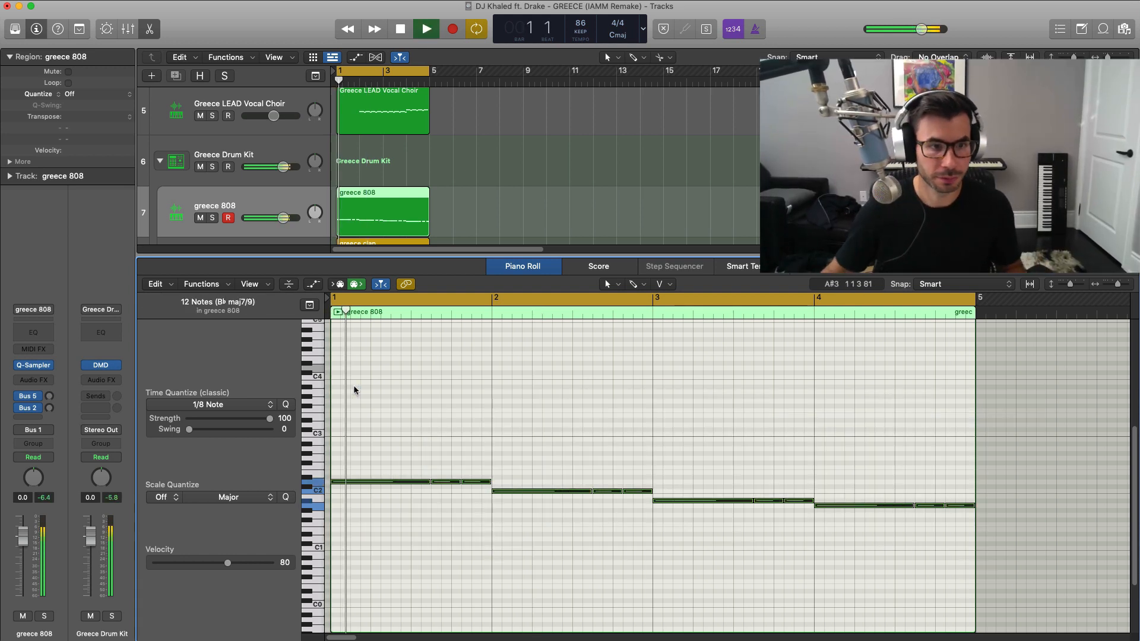
pyautogui.hotkey('shift', 'alt', 'Down')
pyautogui.hotkey('shift', 'alt', 'Down')
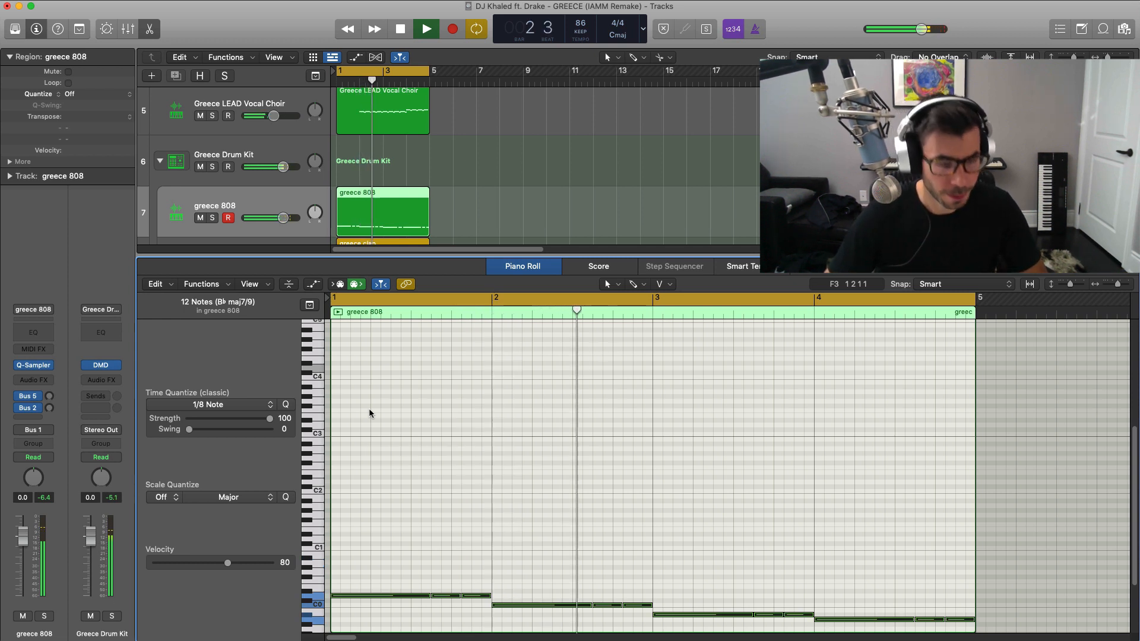
pyautogui.press('e')
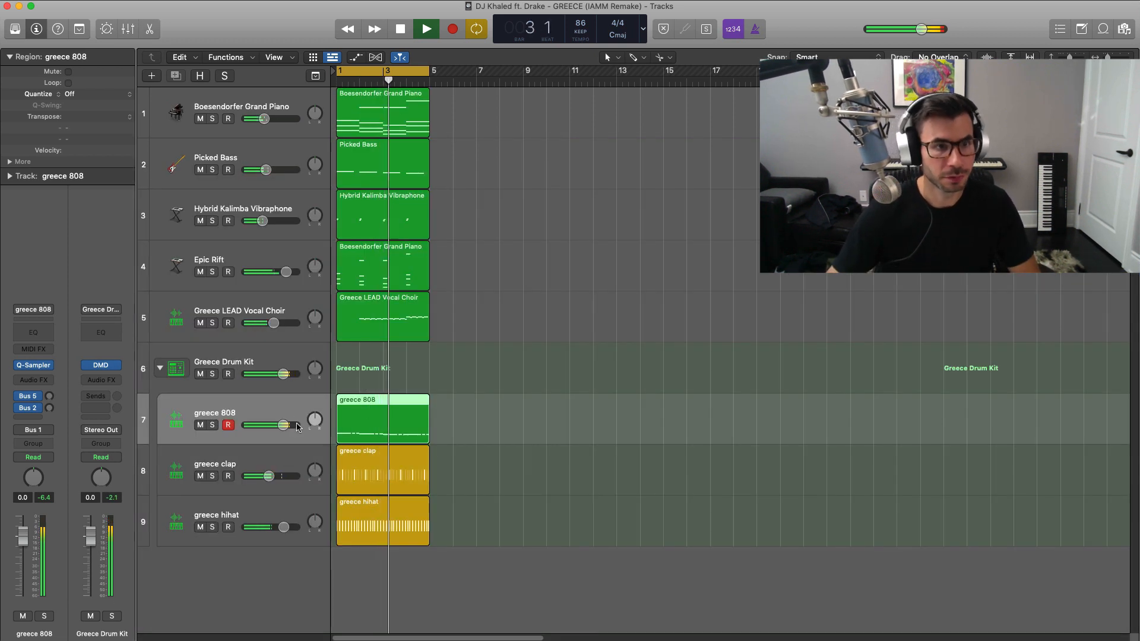
# Step: Check the greece 808 track's Quick Sampler settings and set the track's volume to -0.6 dB while the loop plays
pyautogui.click(43, 363)
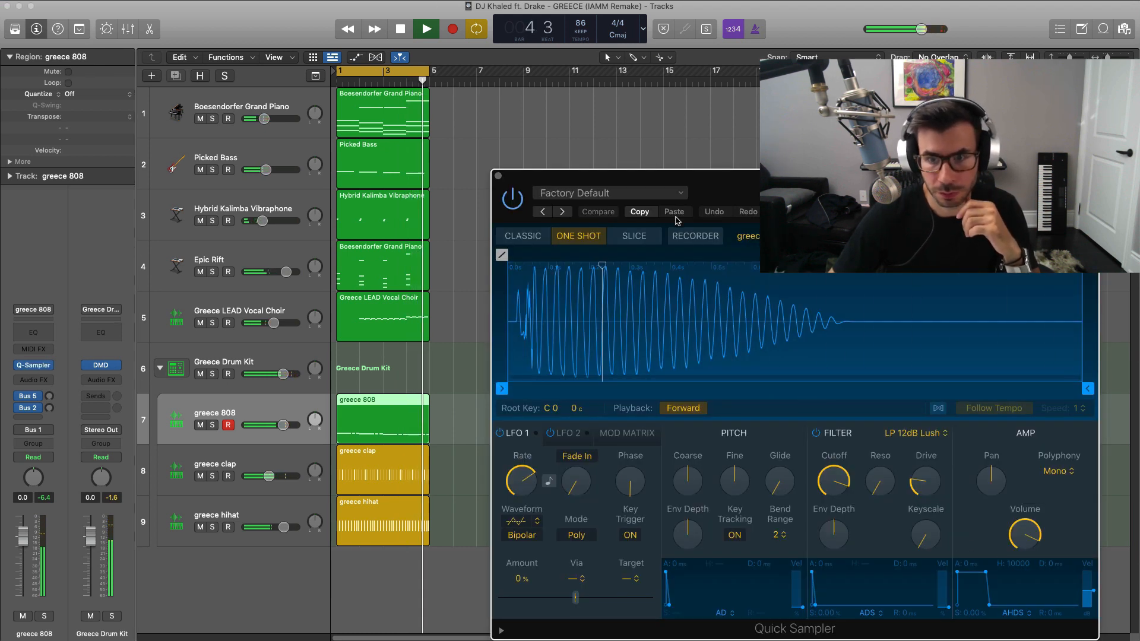
pyautogui.click(498, 176)
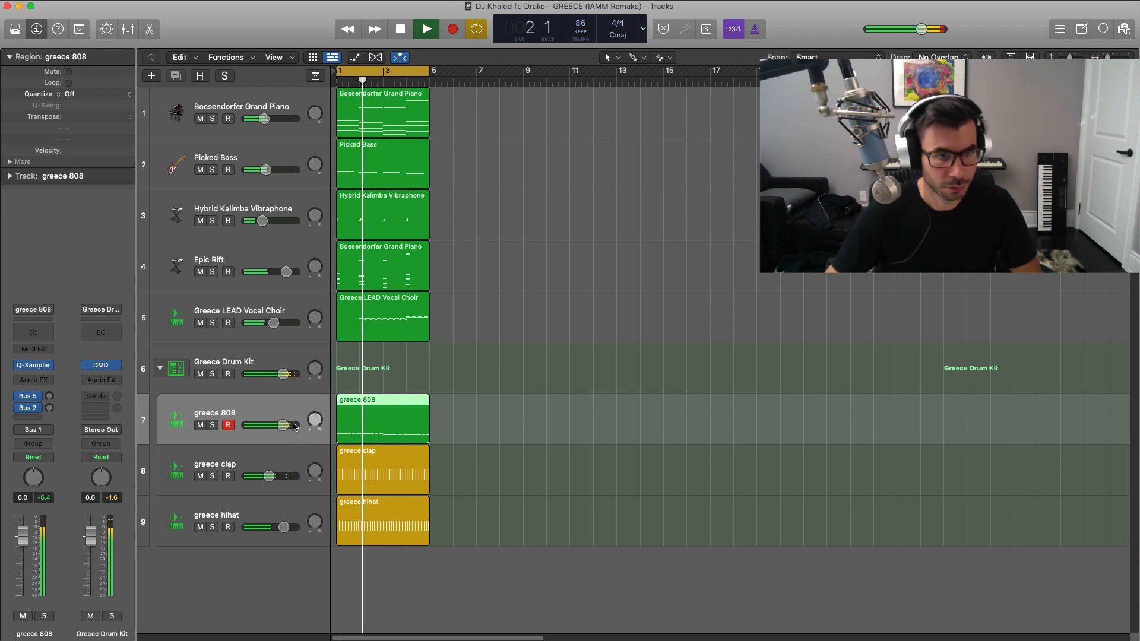
pyautogui.moveTo(283, 425); pyautogui.dragTo(281, 425)
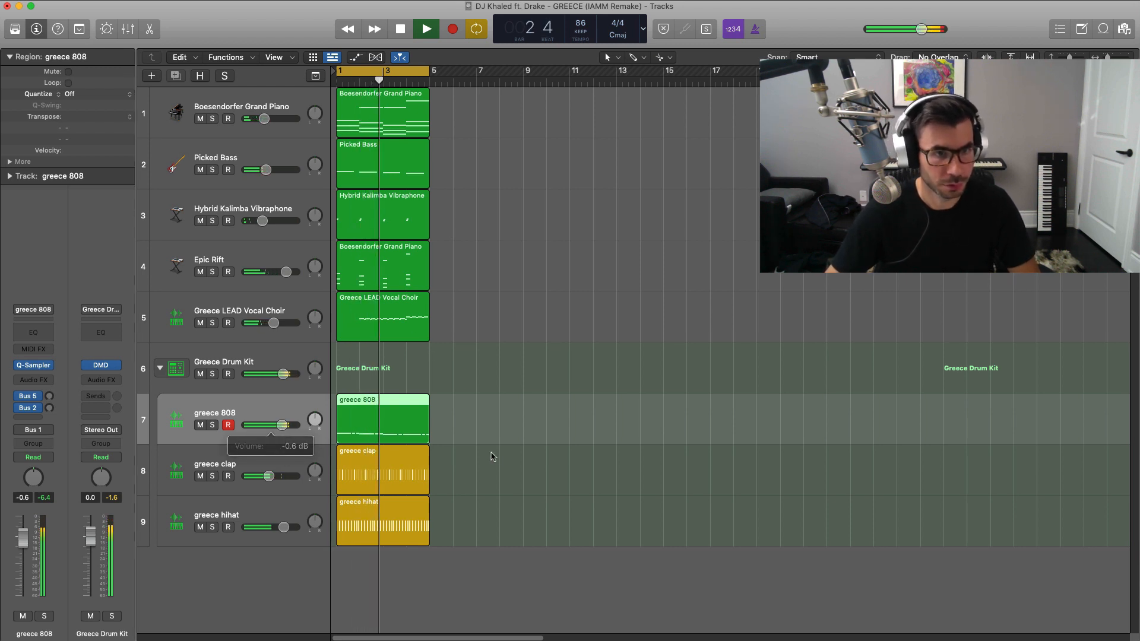
pyautogui.scroll(3, 496, 452)
pyautogui.scroll(-3, 496, 453)
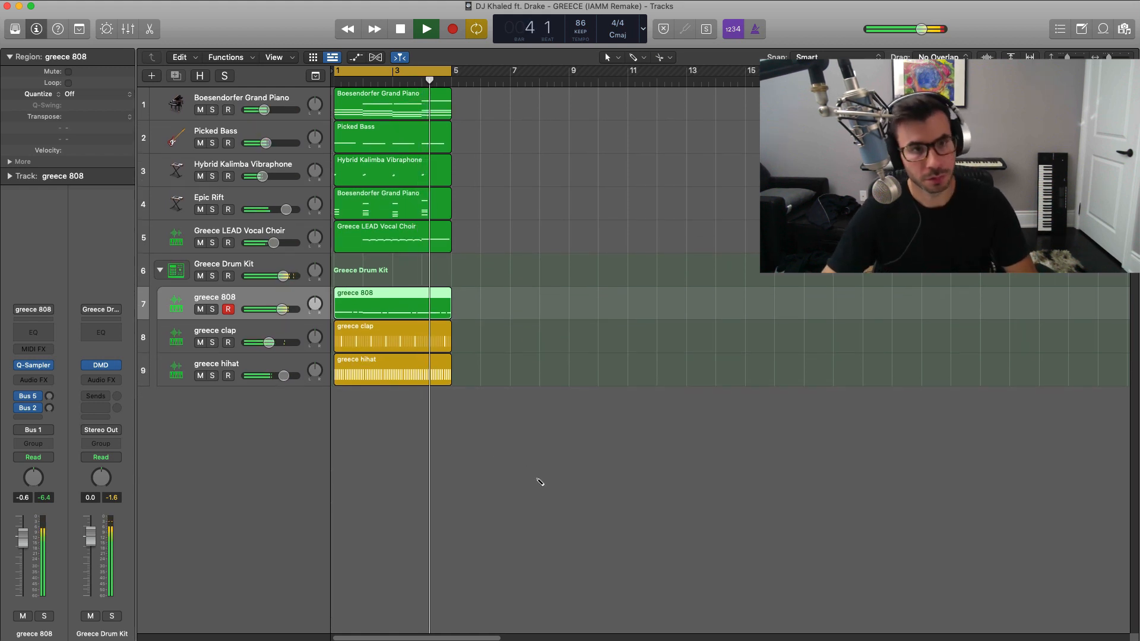
pyautogui.click(539, 480)
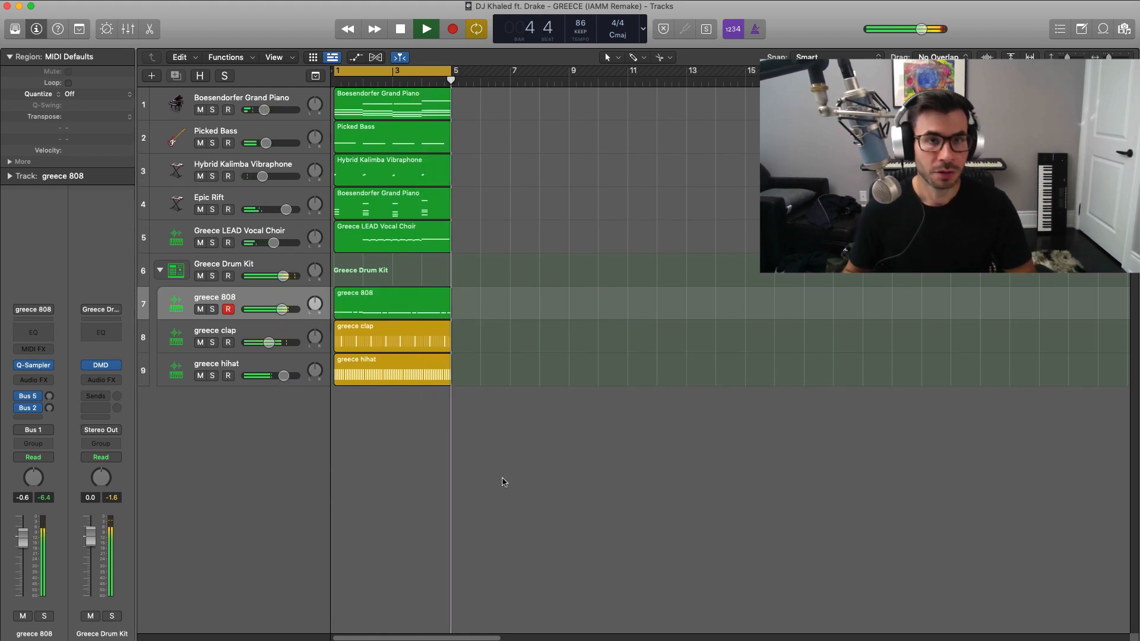
pyautogui.press('space')
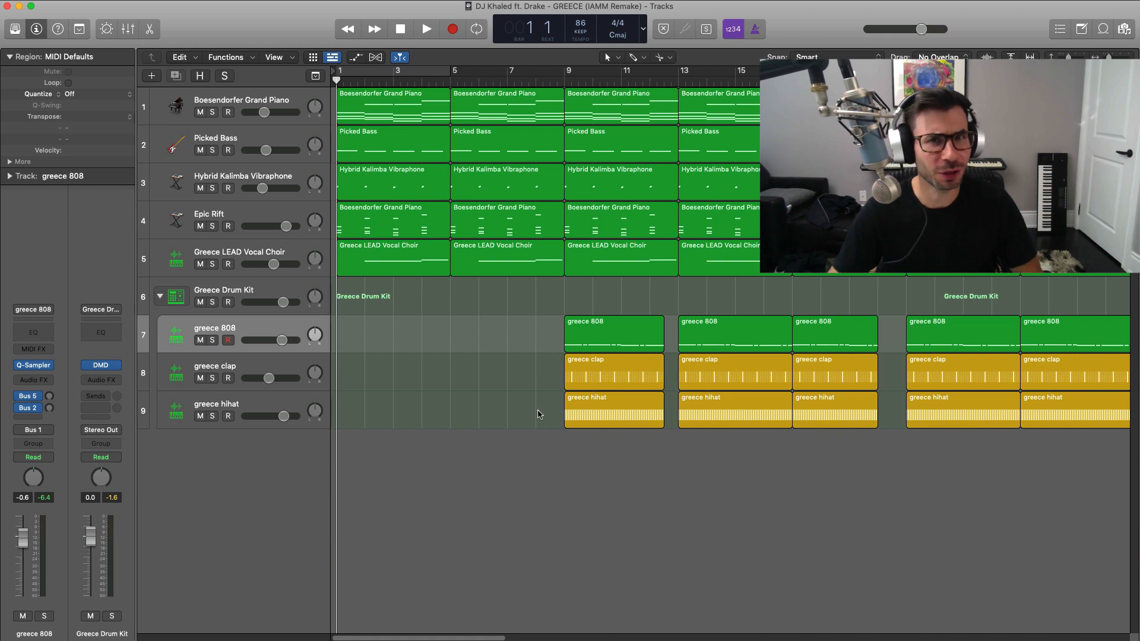
# Step: Play the full arrangement from bar 1 through its last regions, stop it, and return the playhead to the start
pyautogui.press('super+Left')
pyautogui.press('super+Left')
pyautogui.press('super+Left')
pyautogui.press('super+Left')
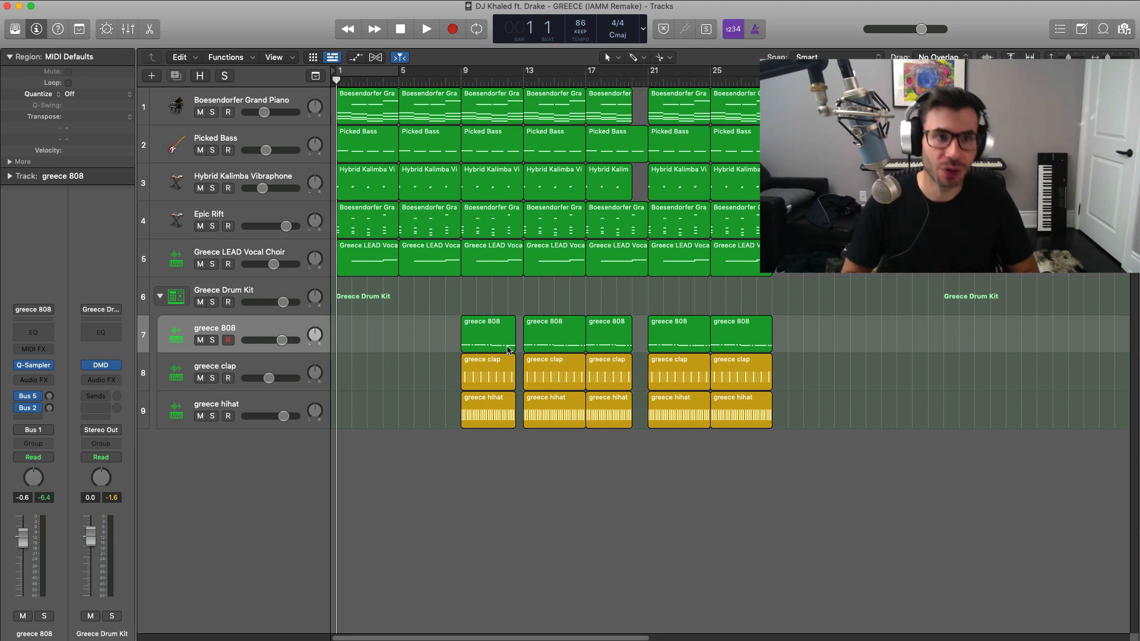
pyautogui.press('space')
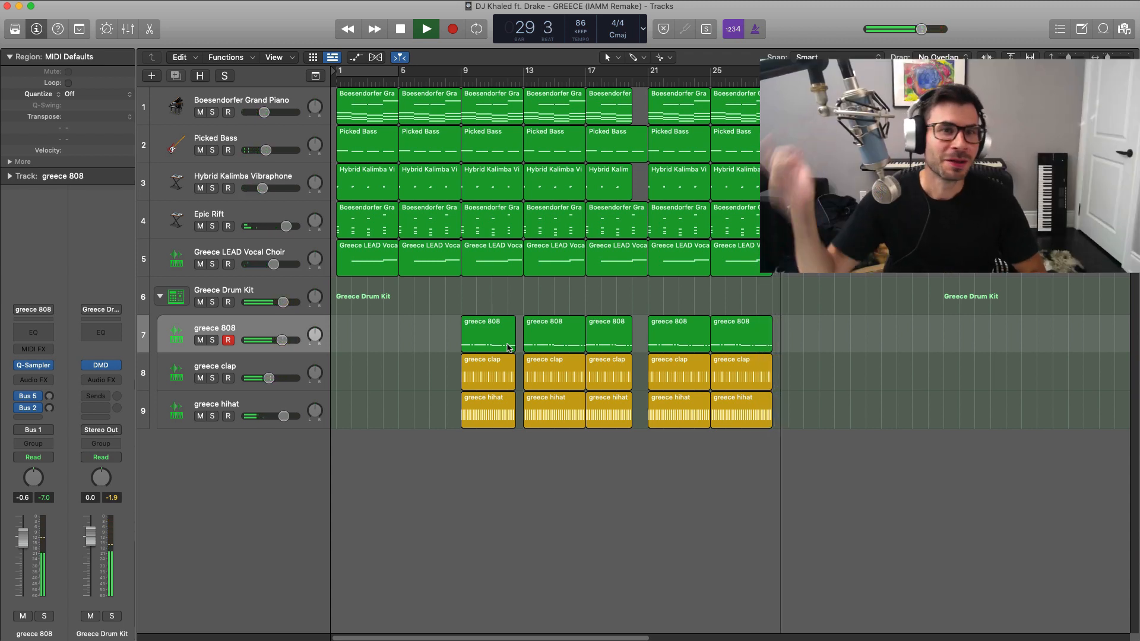
pyautogui.press('space')
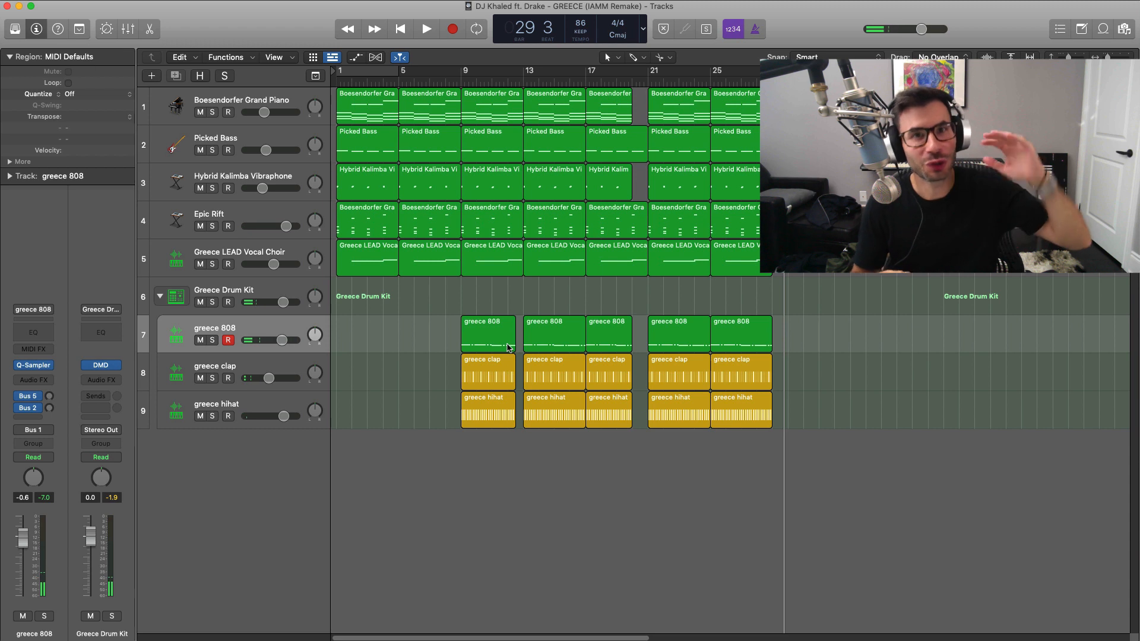
pyautogui.press('Return')
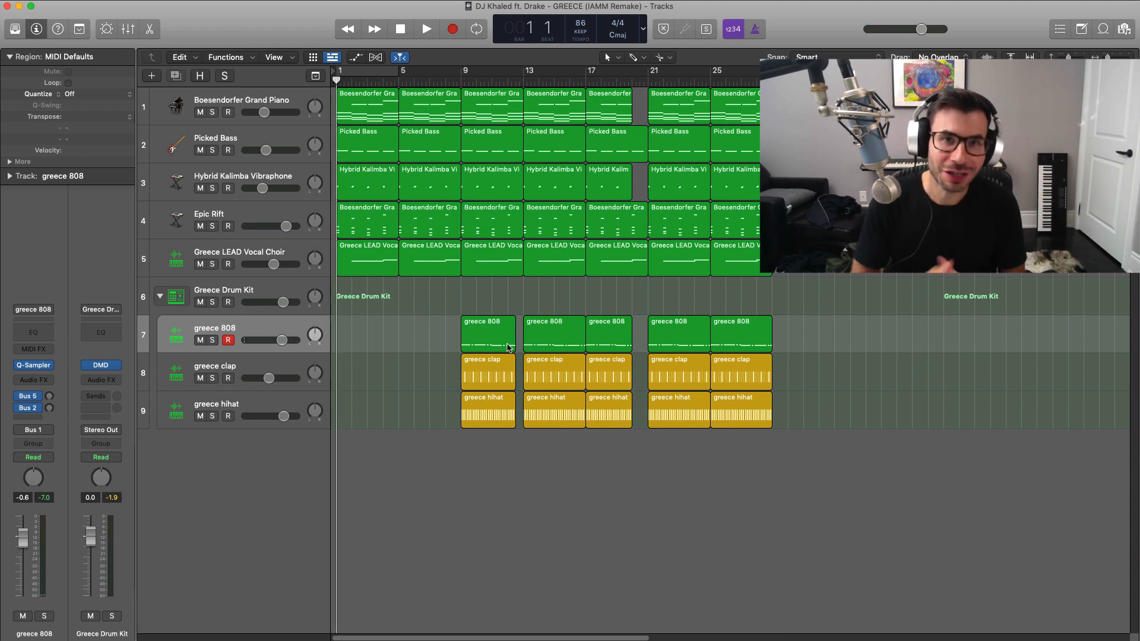